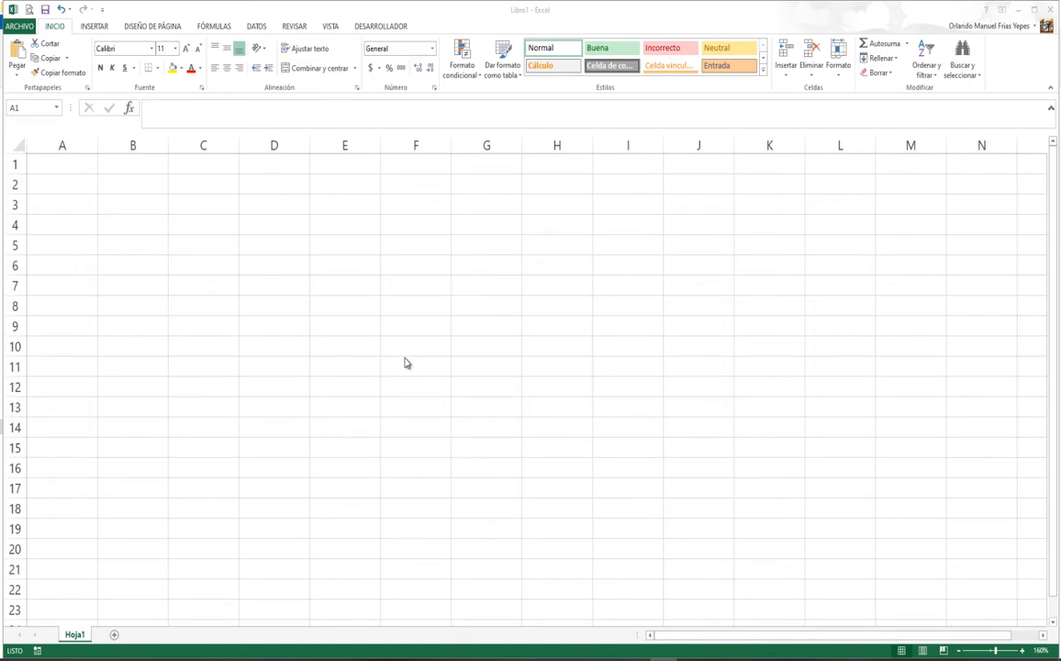
Step: Select column D, then row 4, then just cell D4 on the sheet
left_click(64, 144)
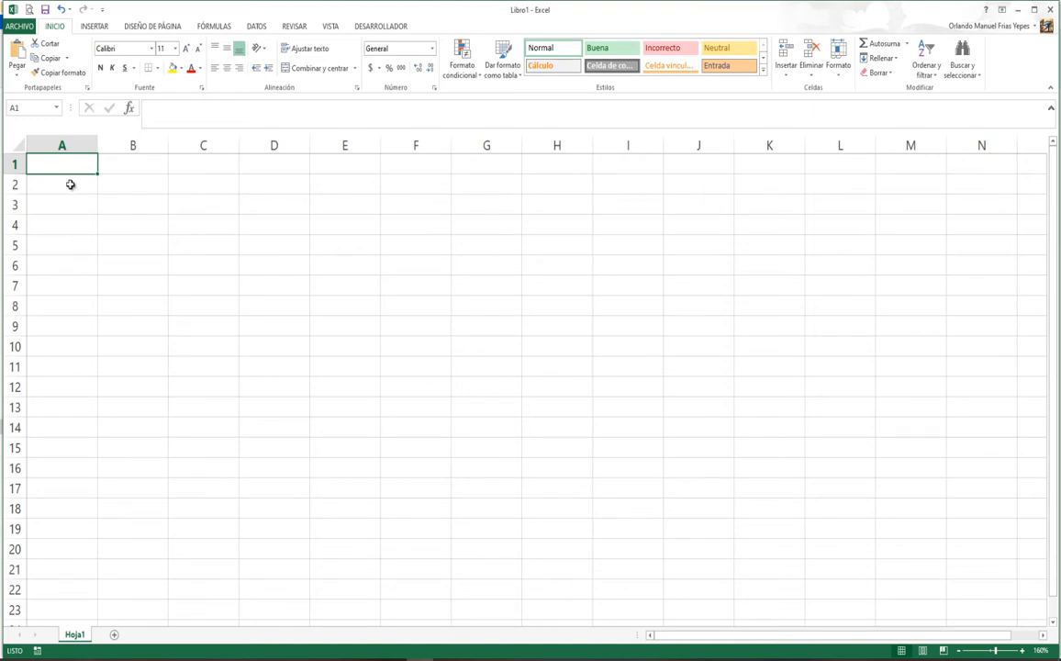
left_click(142, 200)
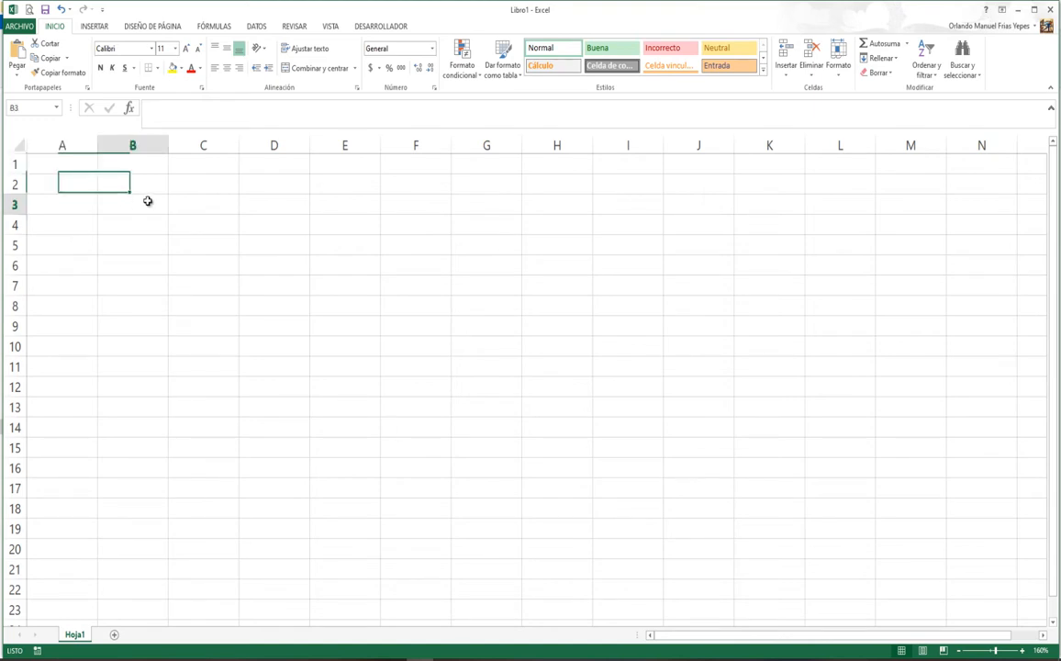
left_click(286, 261)
left_click(285, 144)
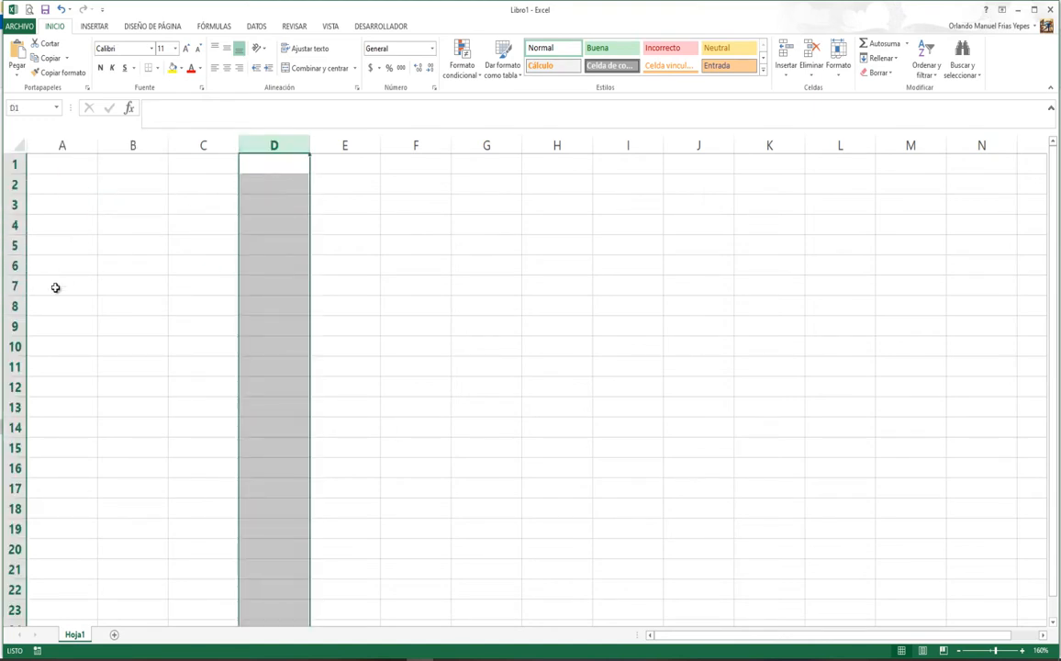
left_click(12, 225, "ctrl")
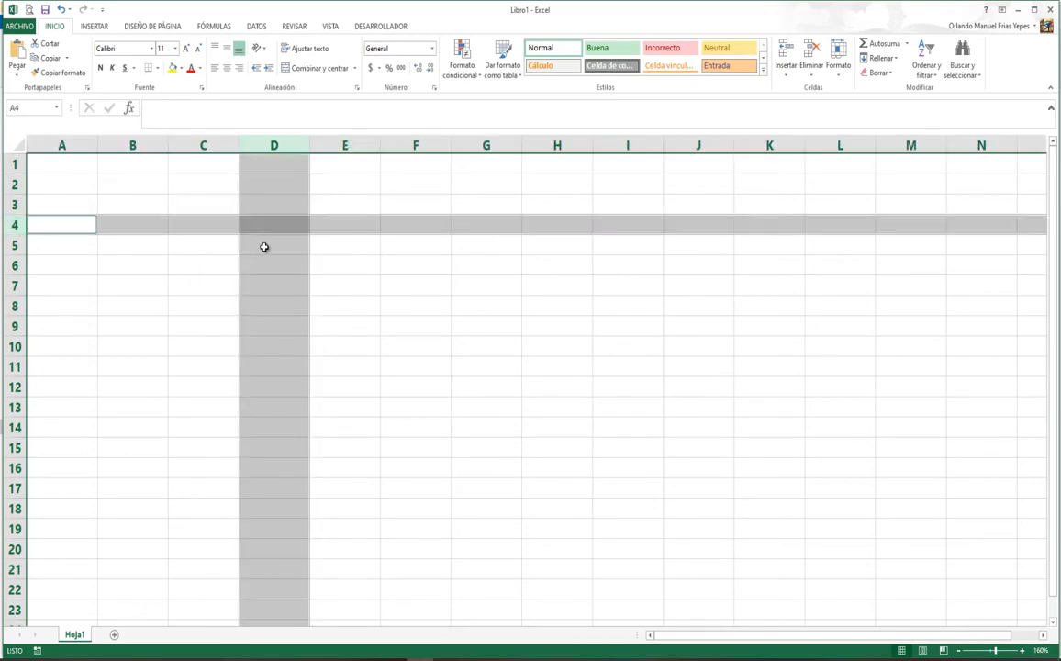
left_click(288, 223)
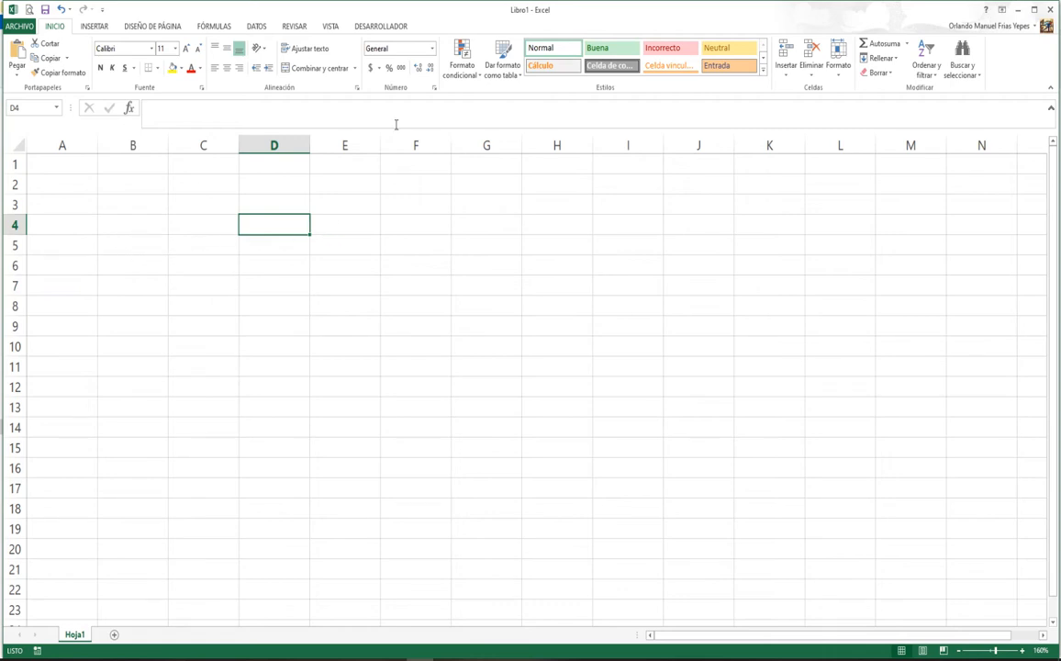
Step: Start saving Libro1 to this computer (Archivo > Guardar > Equipo > Examinar)
left_click(19, 26)
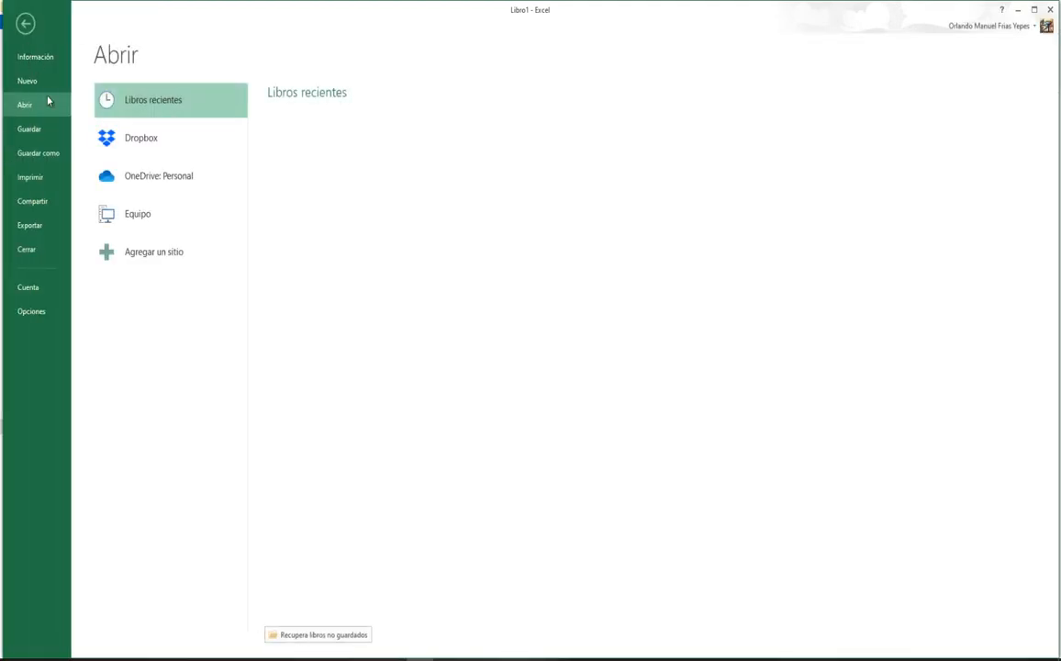
left_click(39, 136)
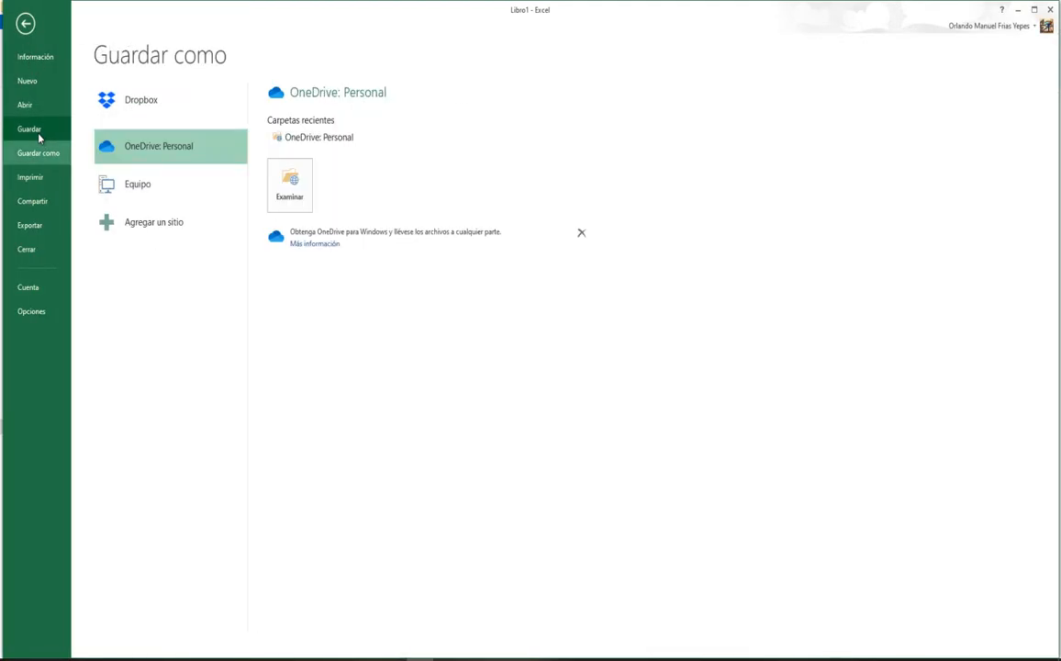
left_click(151, 190)
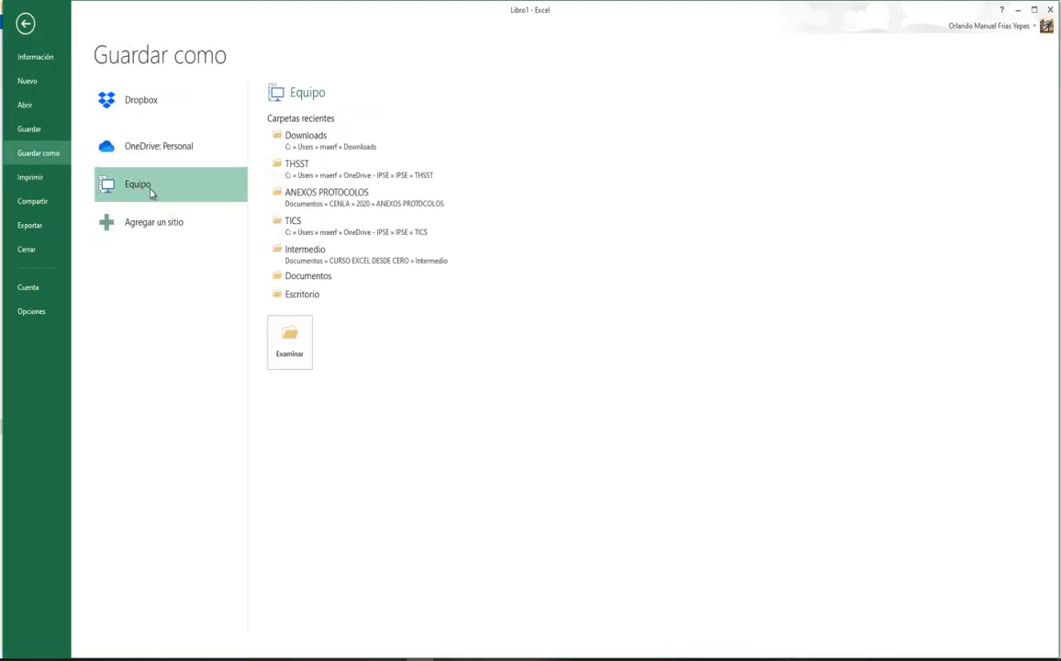
left_click(306, 357)
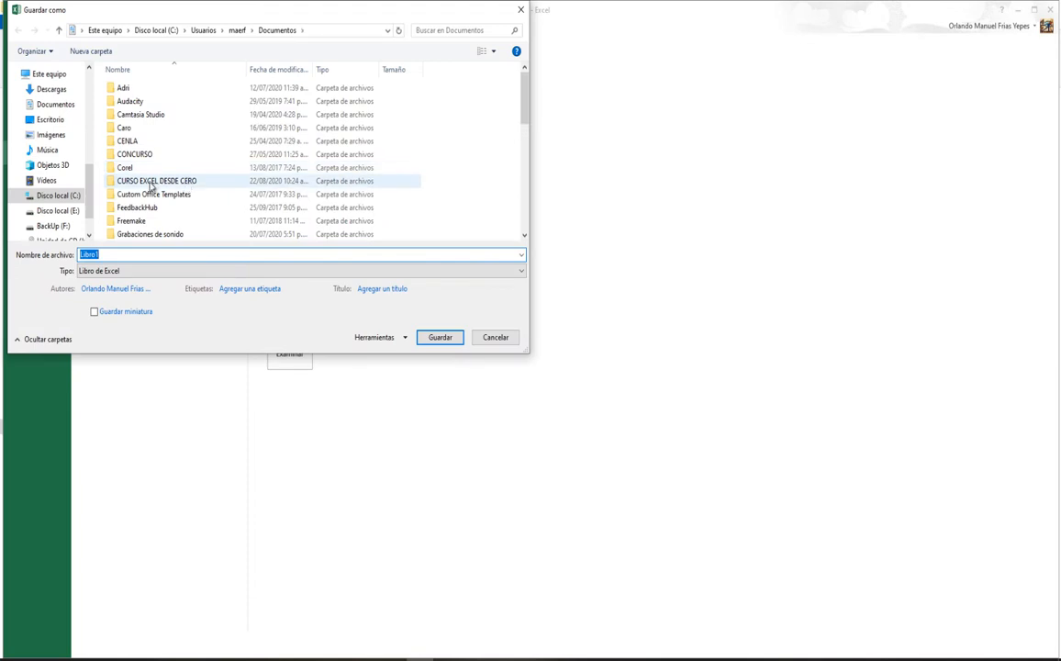
Step: Save the workbook as Actividad1, a Libro de Excel, in CURSO EXCEL DESDE CERO\Intermedio
left_click(149, 183)
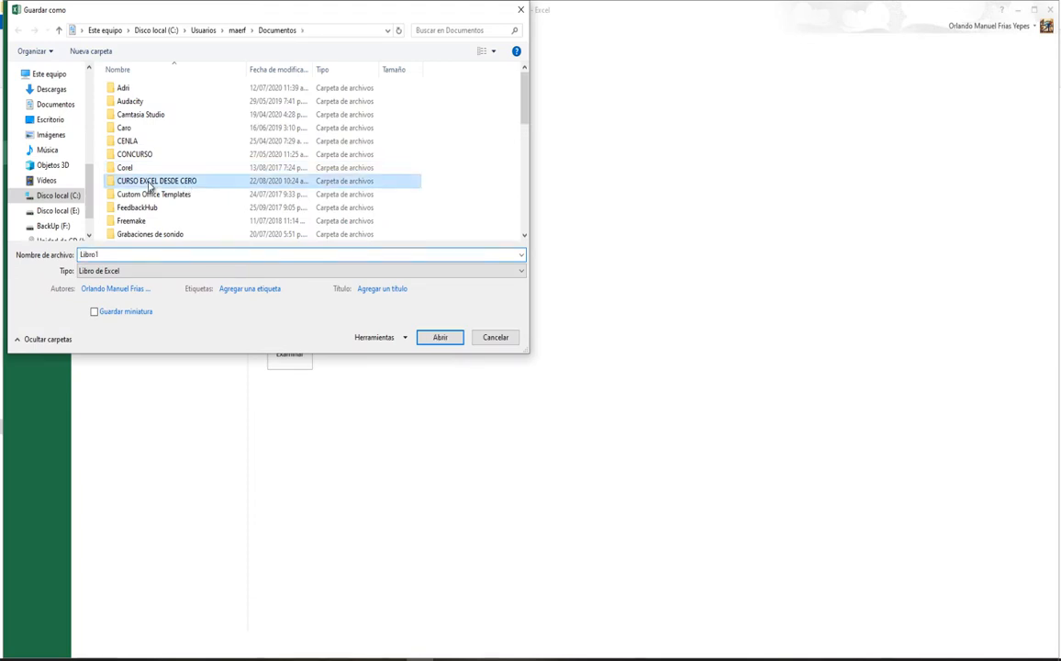
double_click(149, 183)
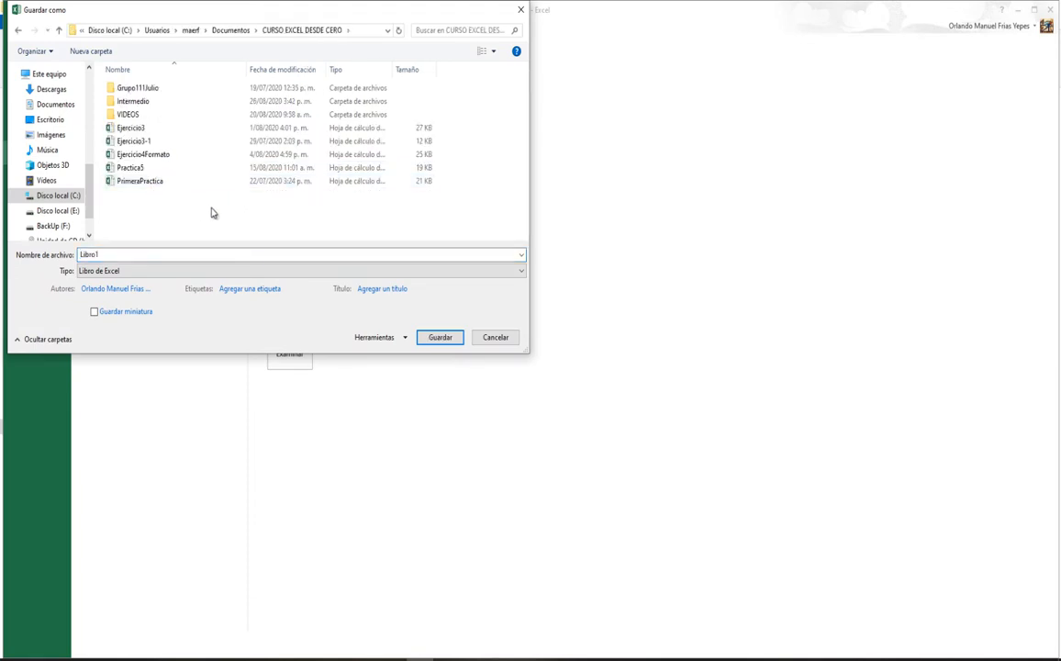
double_click(142, 103)
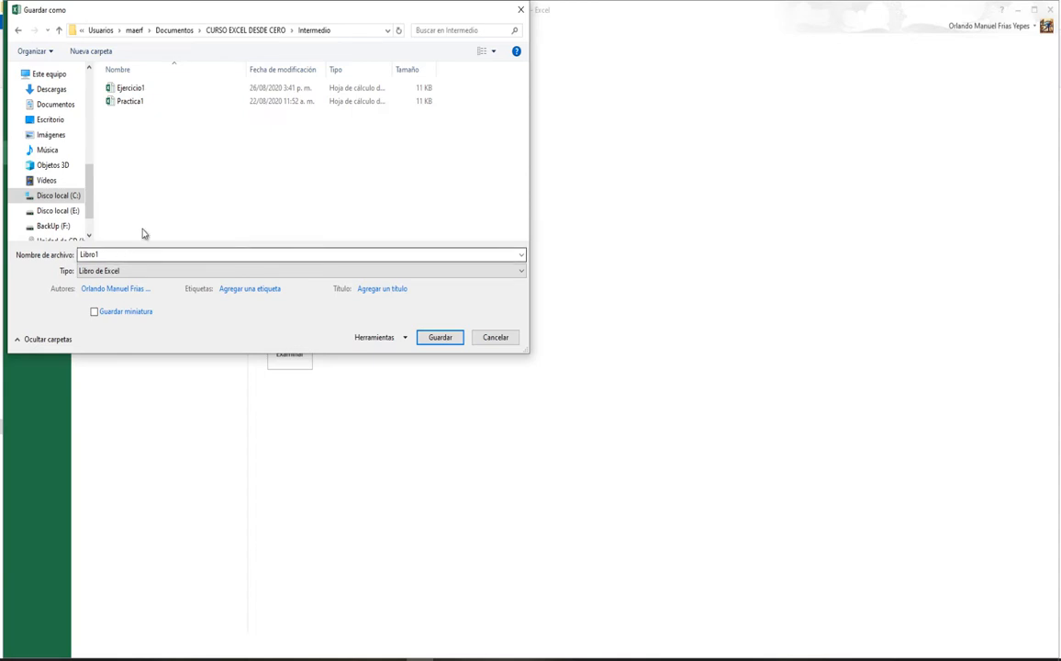
double_click(127, 254)
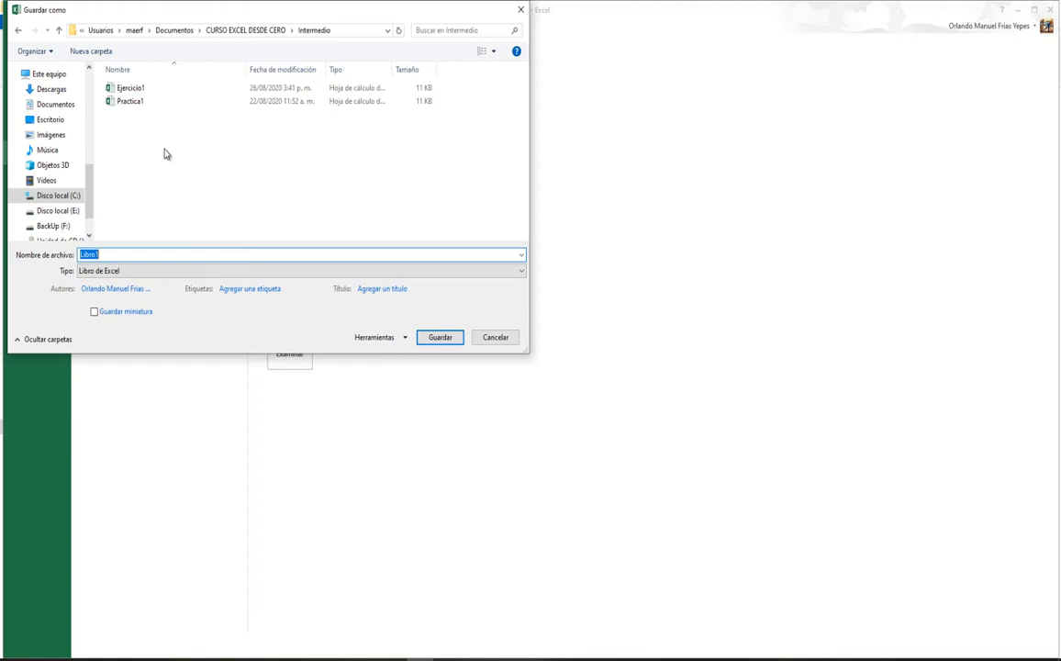
type("Actividad1")
left_click(107, 274)
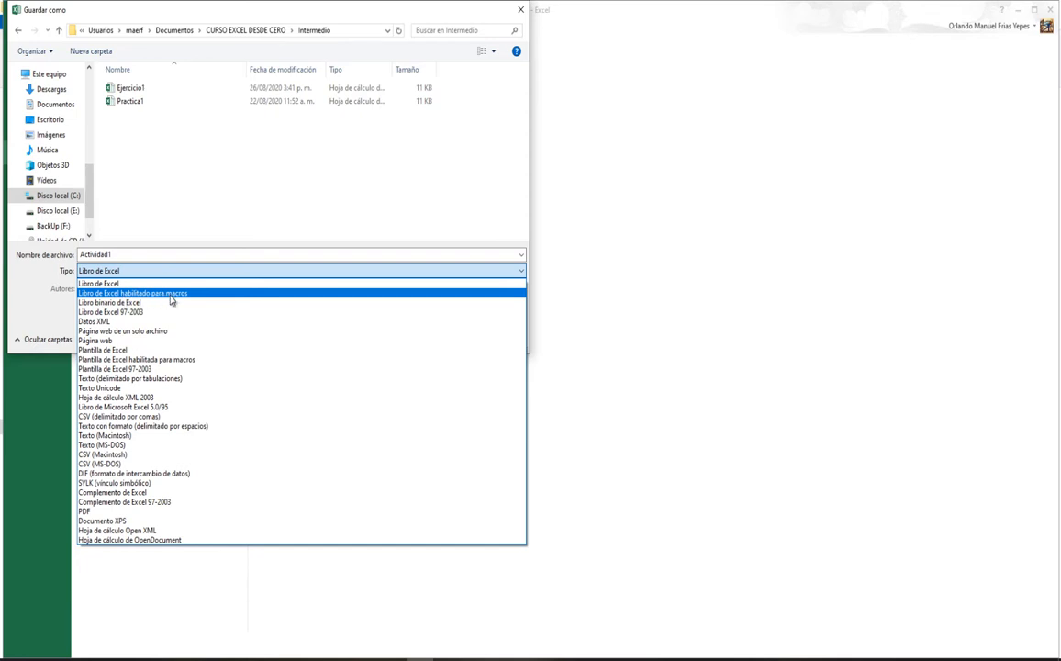
left_click(92, 282)
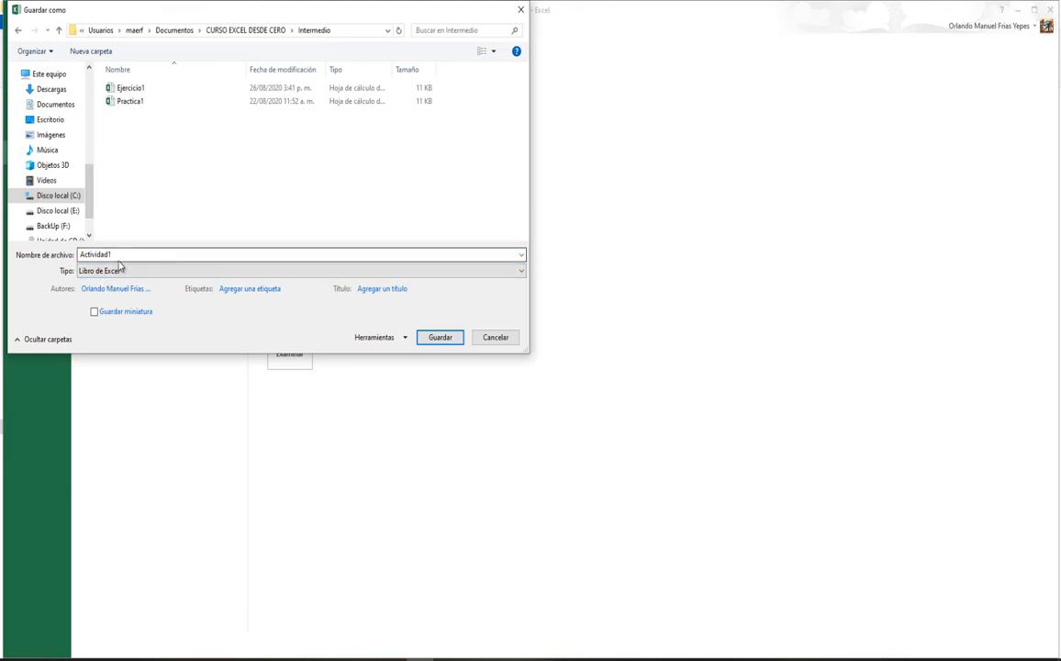
left_click(447, 341)
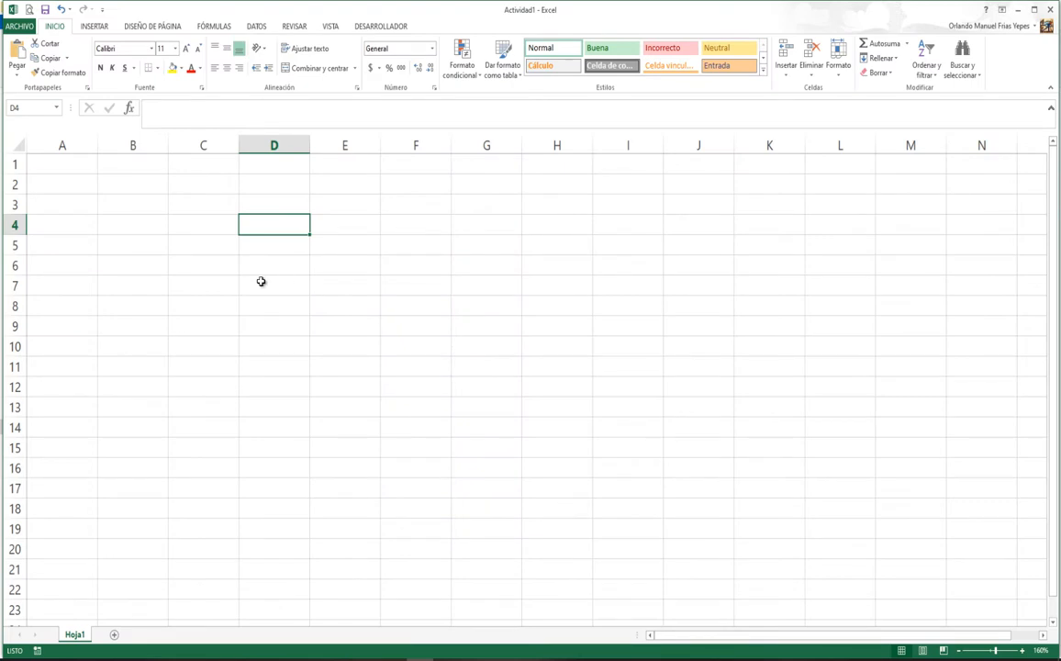
Step: Enter the header CEDULA in A1, in capital letters
left_click(62, 161)
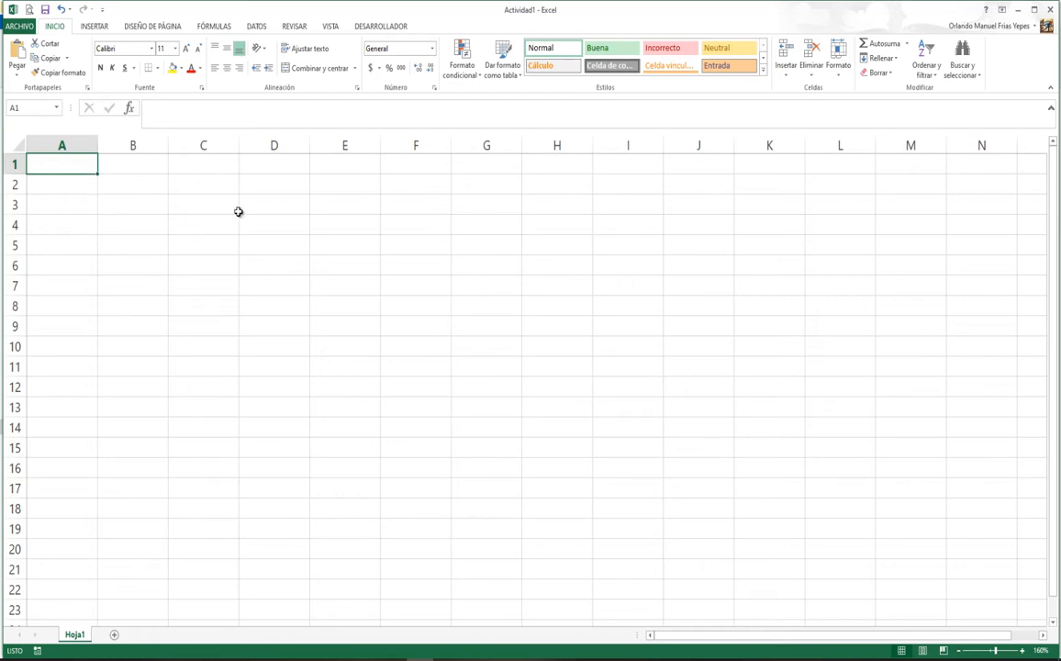
type("cedula")
key("BackSpace")
key("BackSpace")
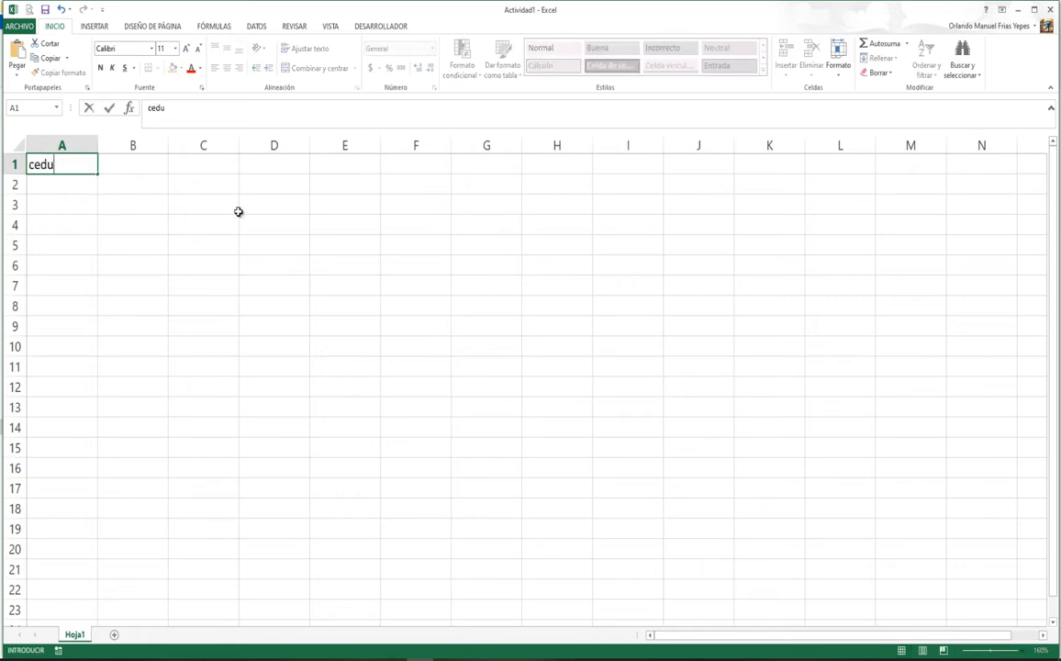
key("BackSpace")
key("BackSpace")
key("BackSpace")
key("BackSpace")
type("CEDULA")
key("Tab")
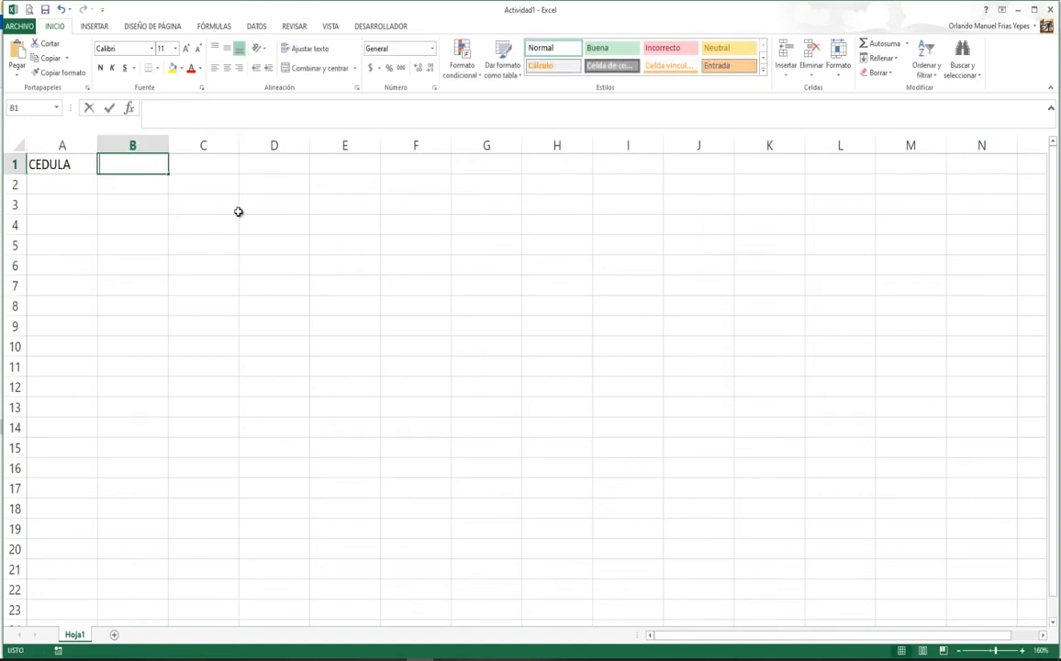
Step: Fill B1:E1 with the headers NOMBRE, APELLIDO, EDAD and DIRECCION
type("NOMBRE")
key("Tab")
type("A")
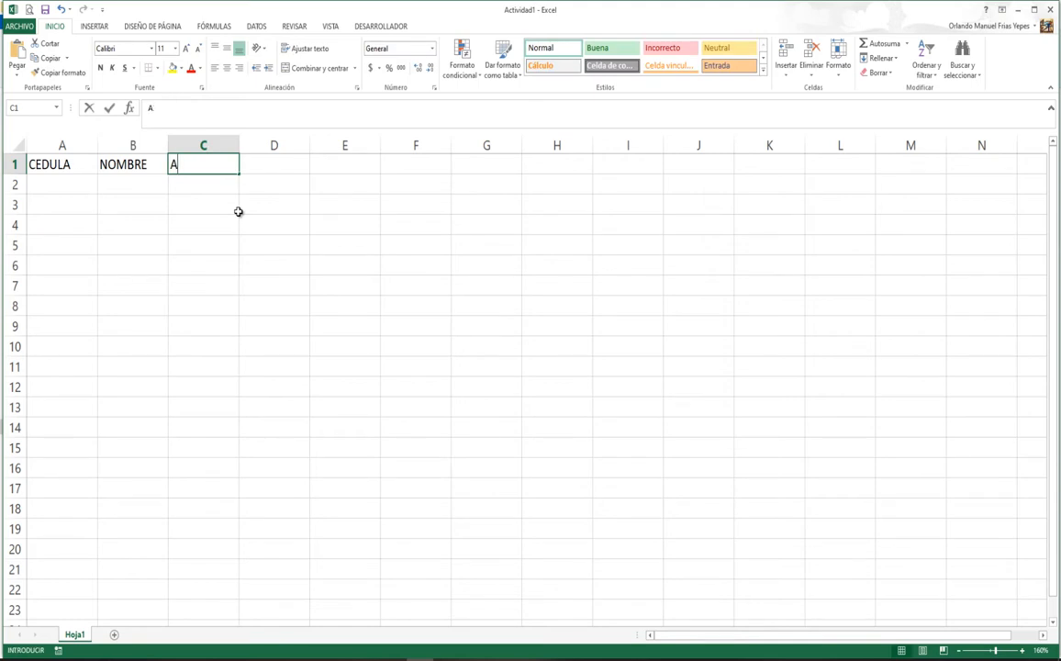
type("PELLIDO")
key("Tab")
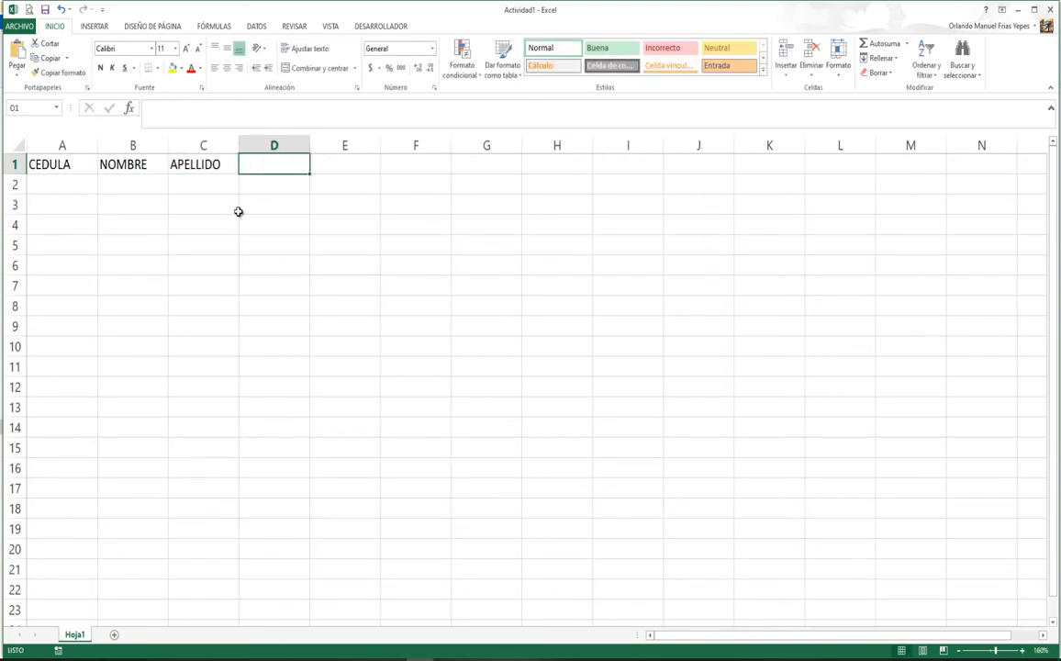
type("EDAD")
key("Tab")
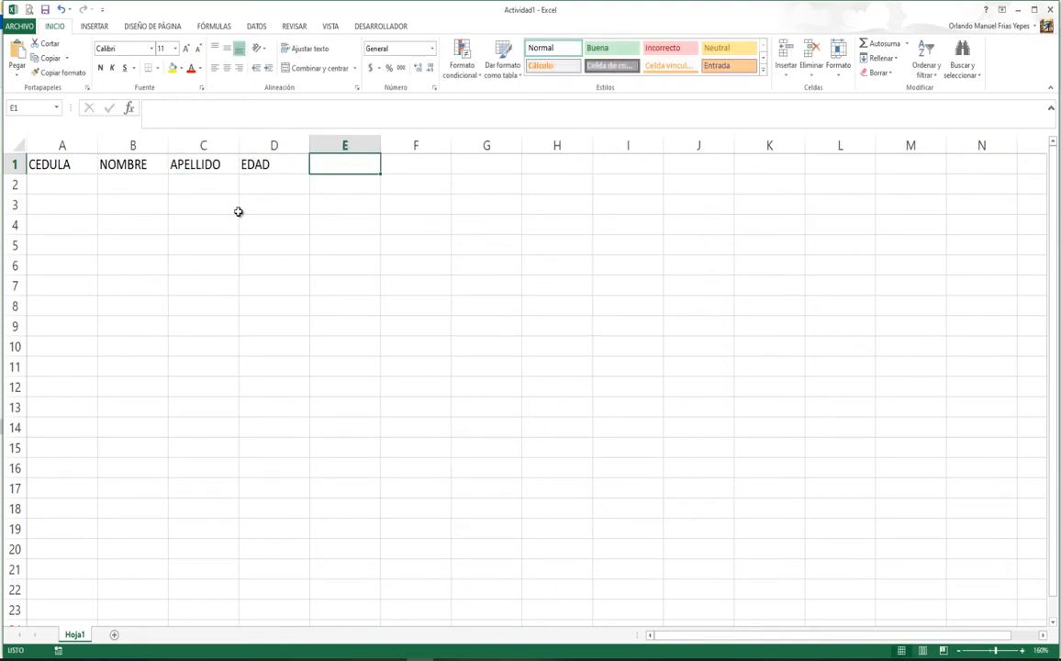
type("DIRECCI")
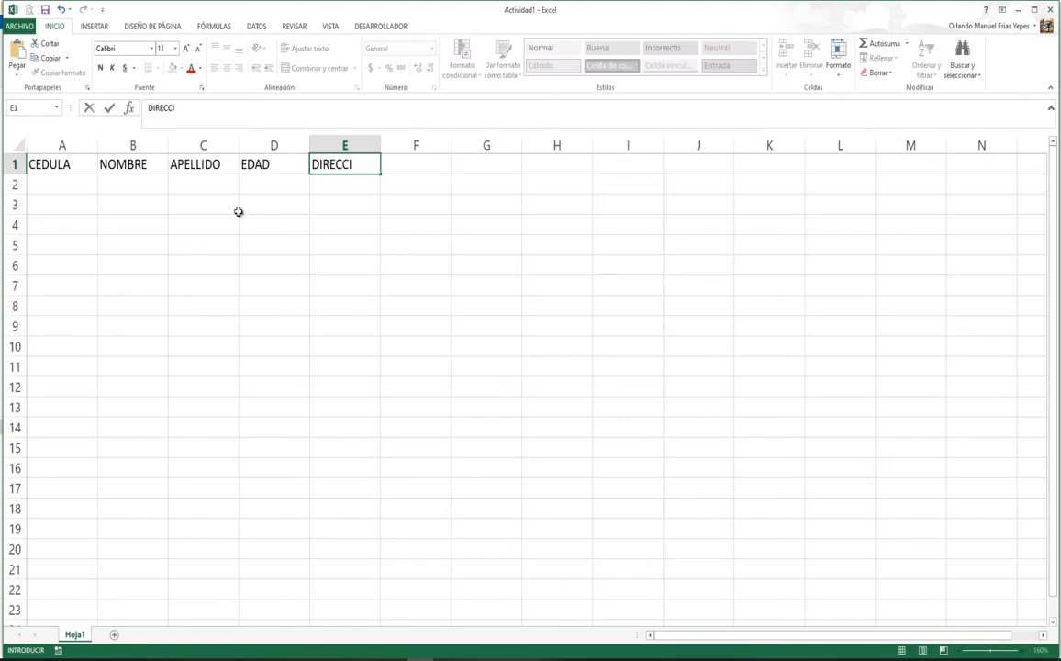
type("ON")
key("Return")
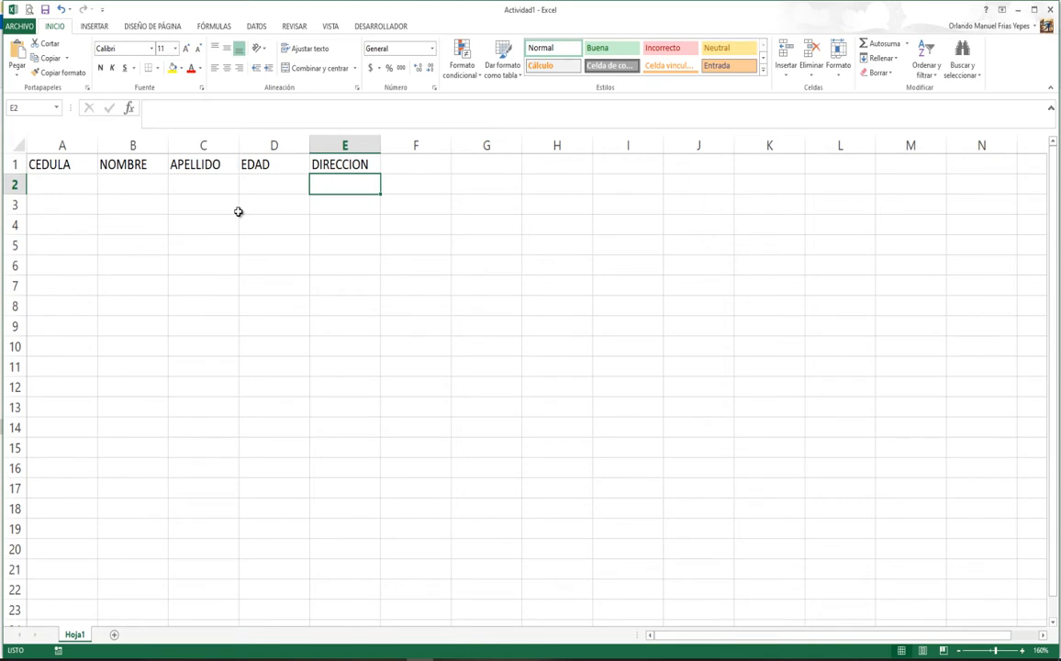
left_click(41, 163)
Step: Format the A1:E1 headers as a table with a dark Medio style and headers enabled
left_click_drag(120, 172, 354, 186)
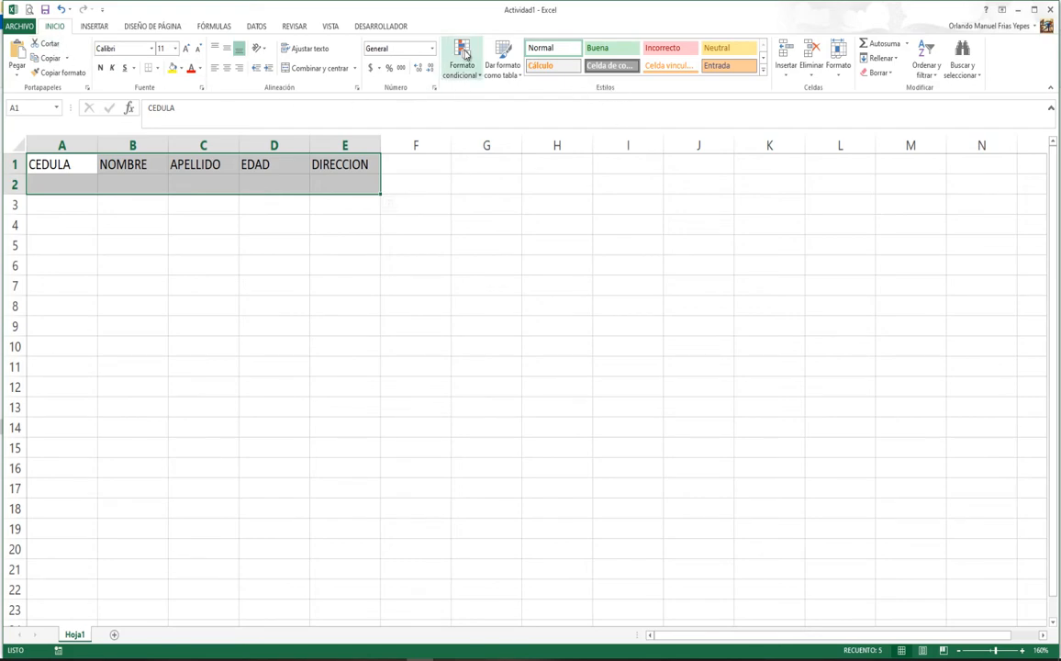
left_click(513, 73)
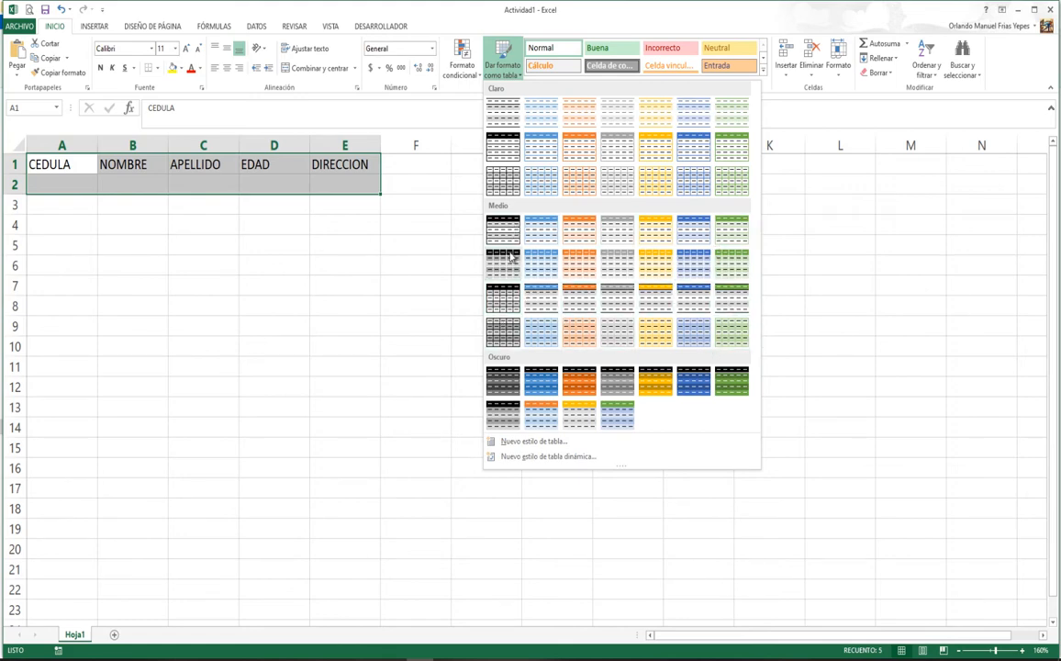
left_click(507, 305)
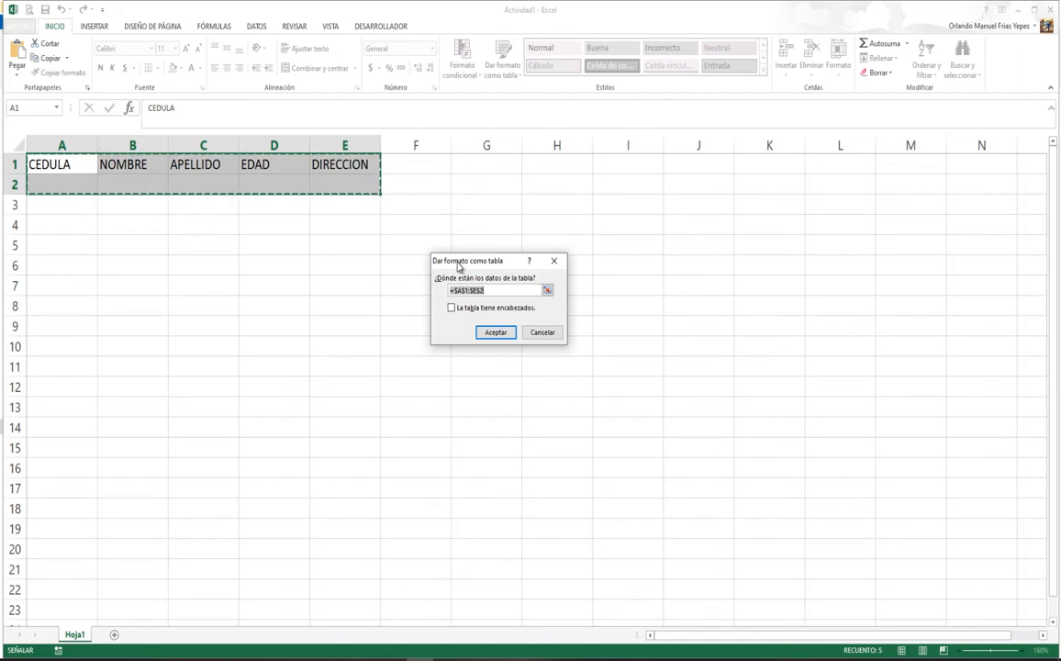
left_click(453, 310)
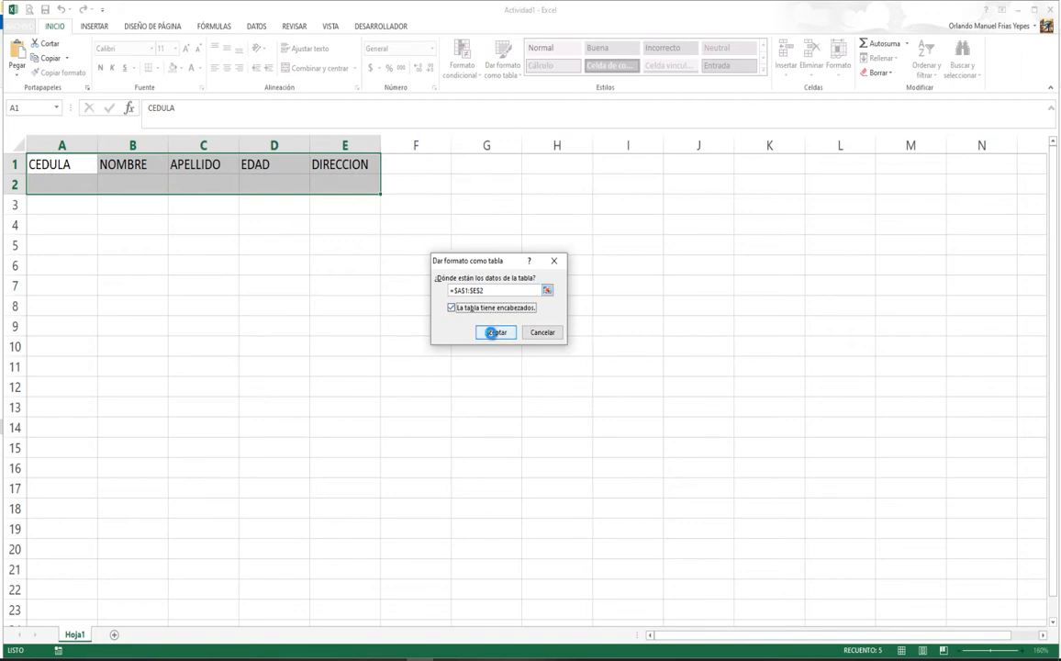
left_click(496, 333)
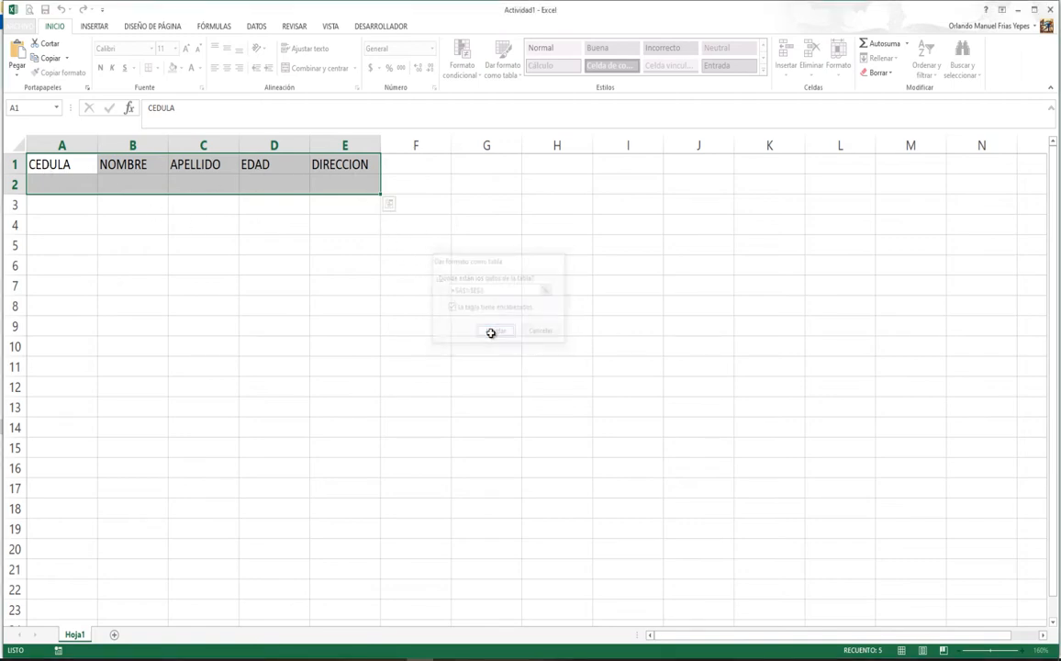
left_click(62, 181)
left_click(57, 164)
left_click(133, 164)
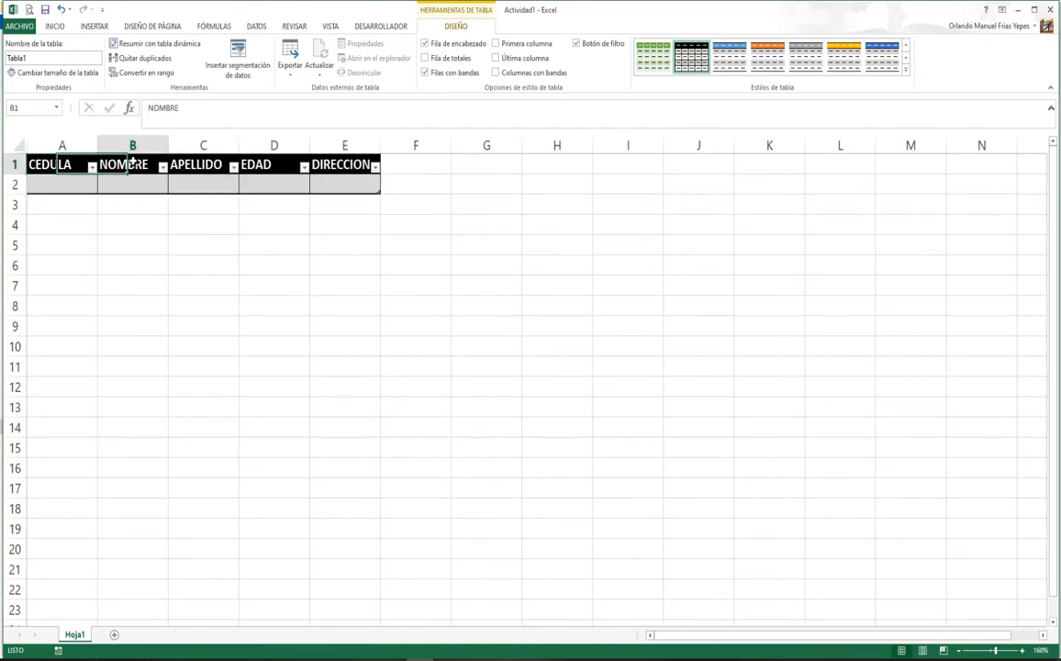
left_click(199, 164)
left_click(278, 164)
left_click(345, 164)
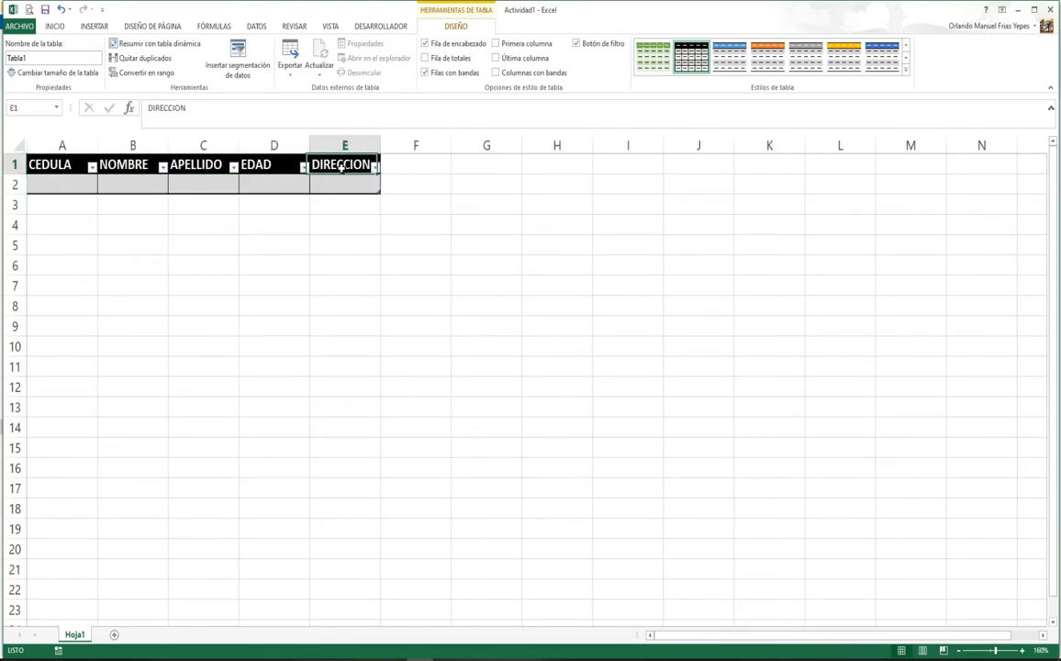
left_click(64, 183)
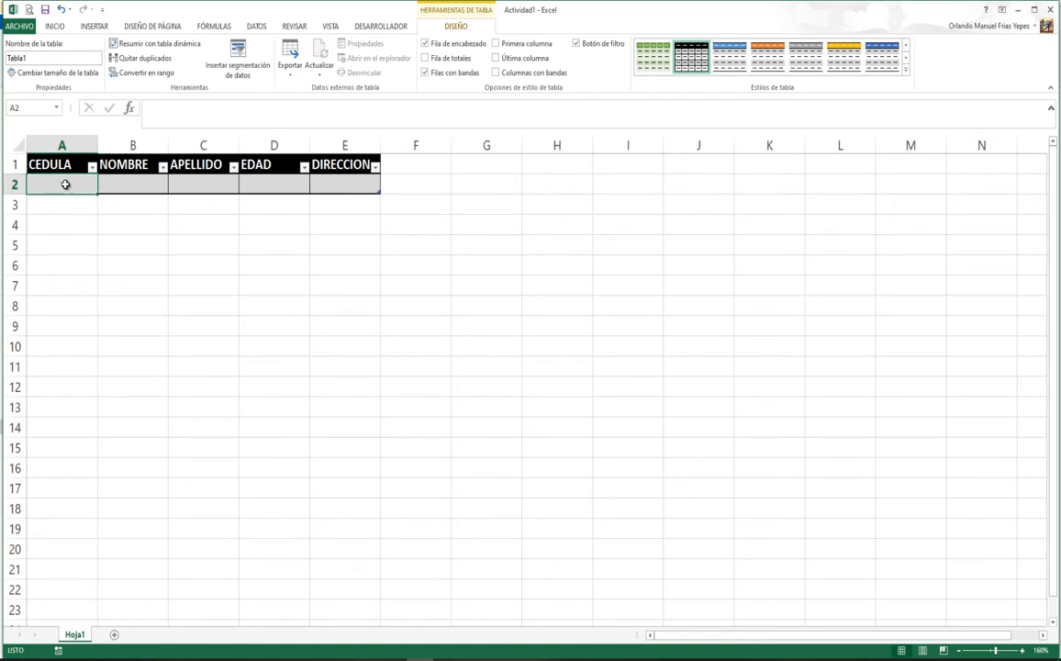
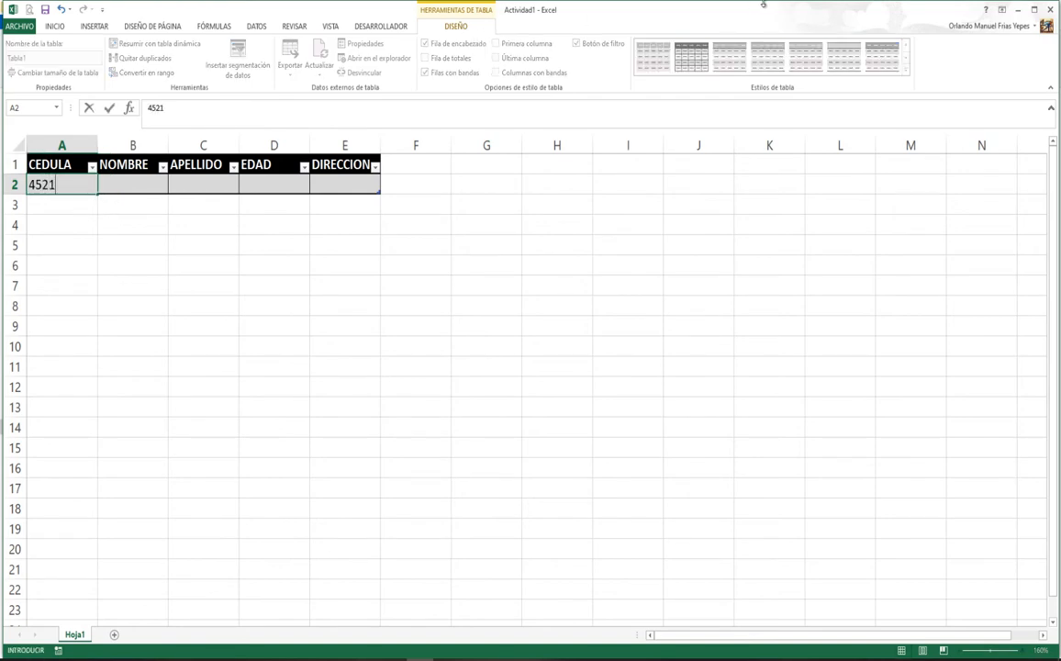
Step: Enter the first record in row 2: ID, first name, surname, age 25 and address
key("Return")
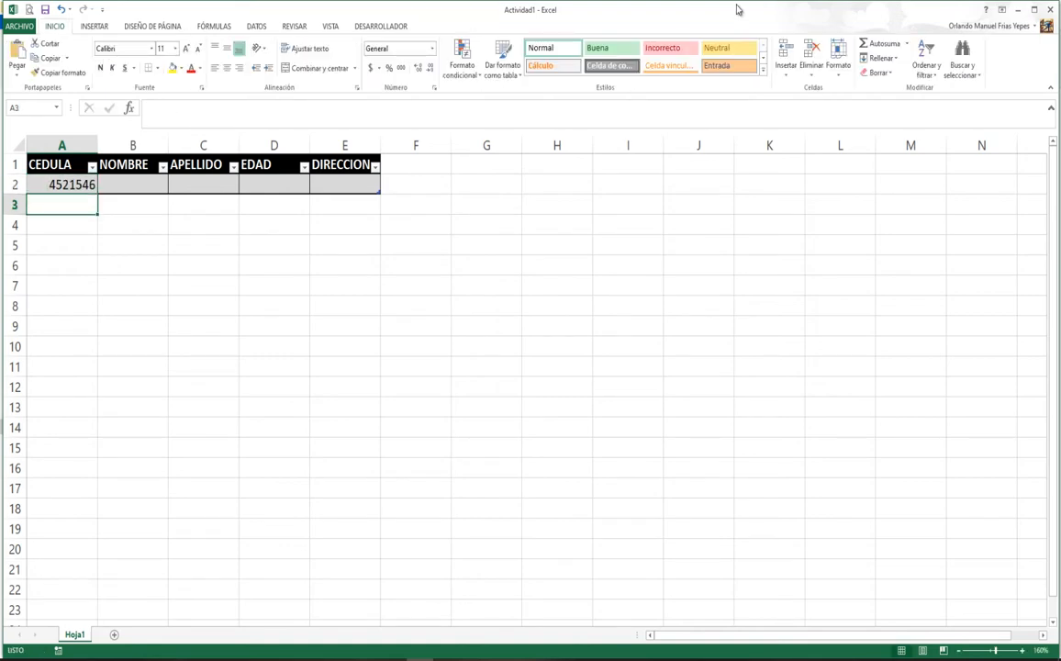
left_click(147, 183)
type("JUAN")
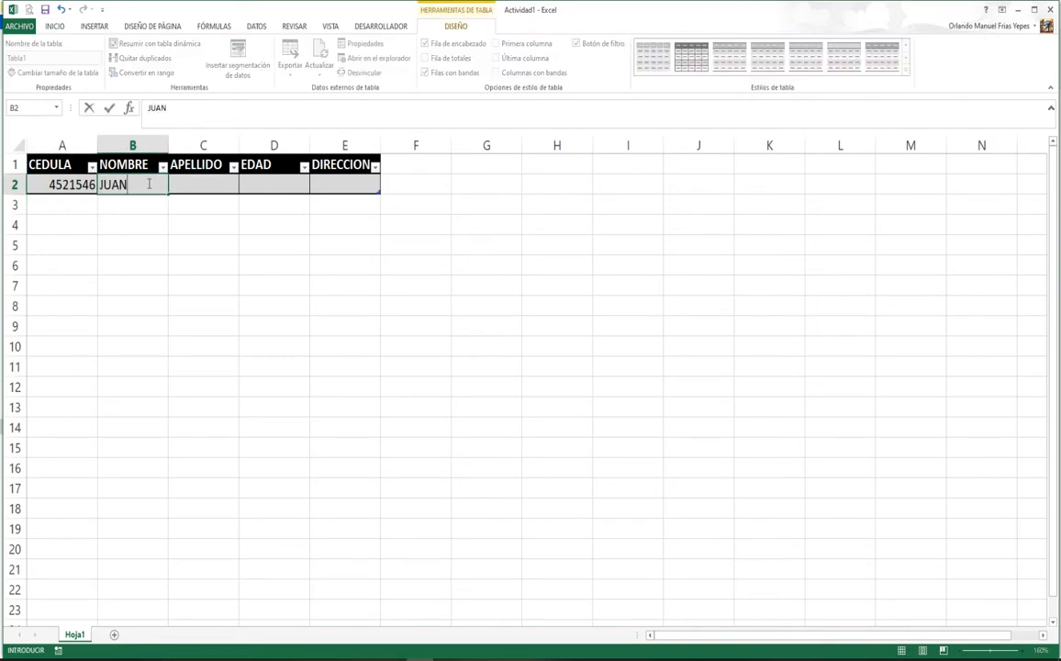
key("Tab")
type("PERE")
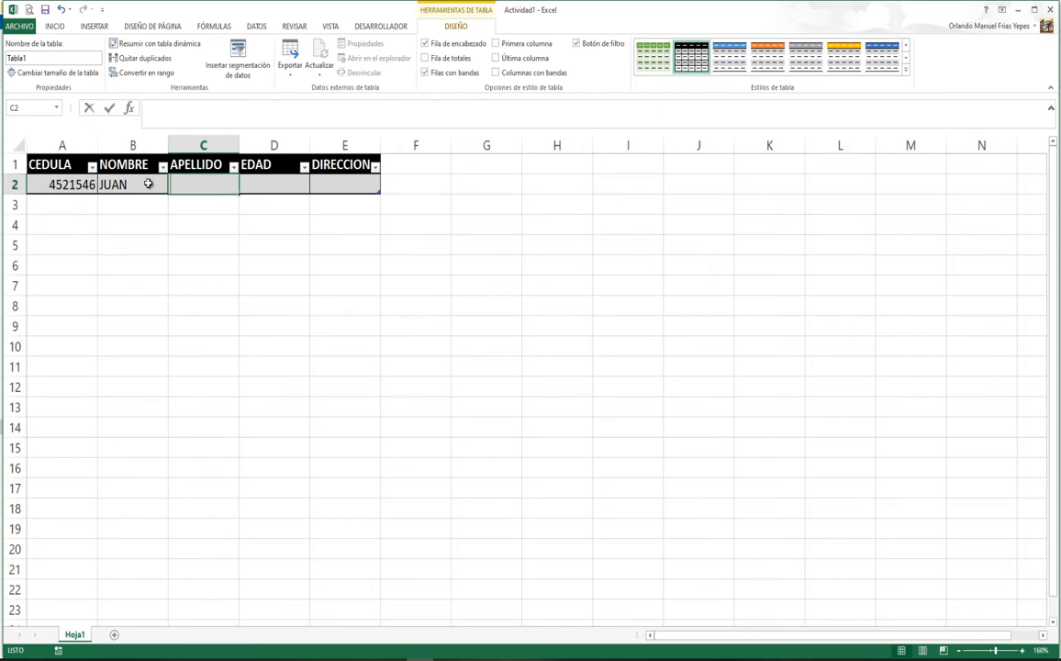
type("Z")
key("Tab")
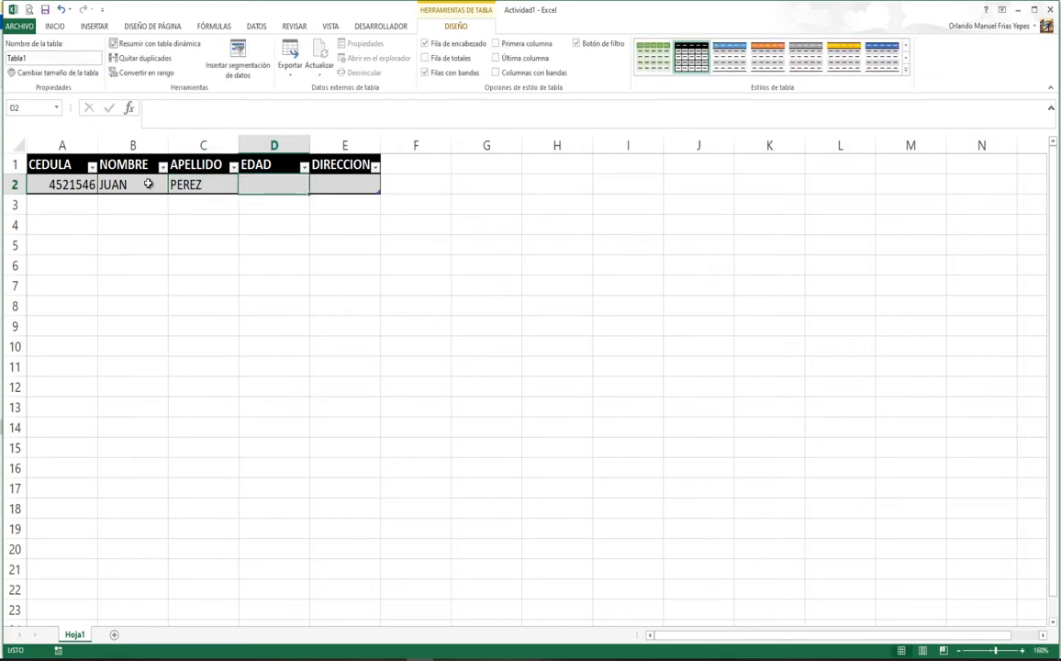
type("25")
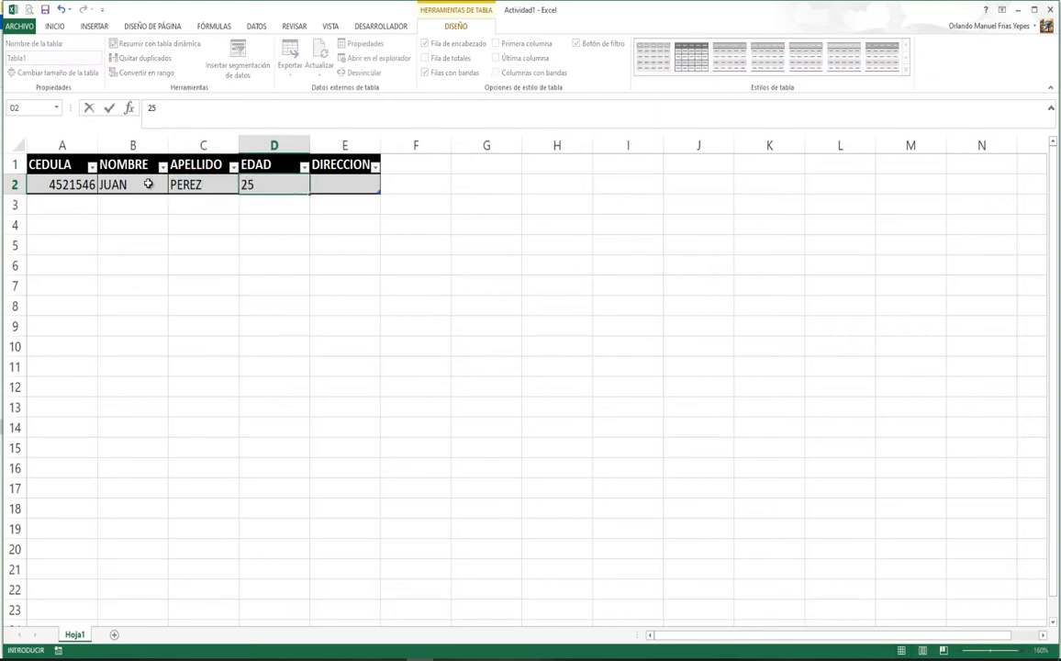
key("Tab")
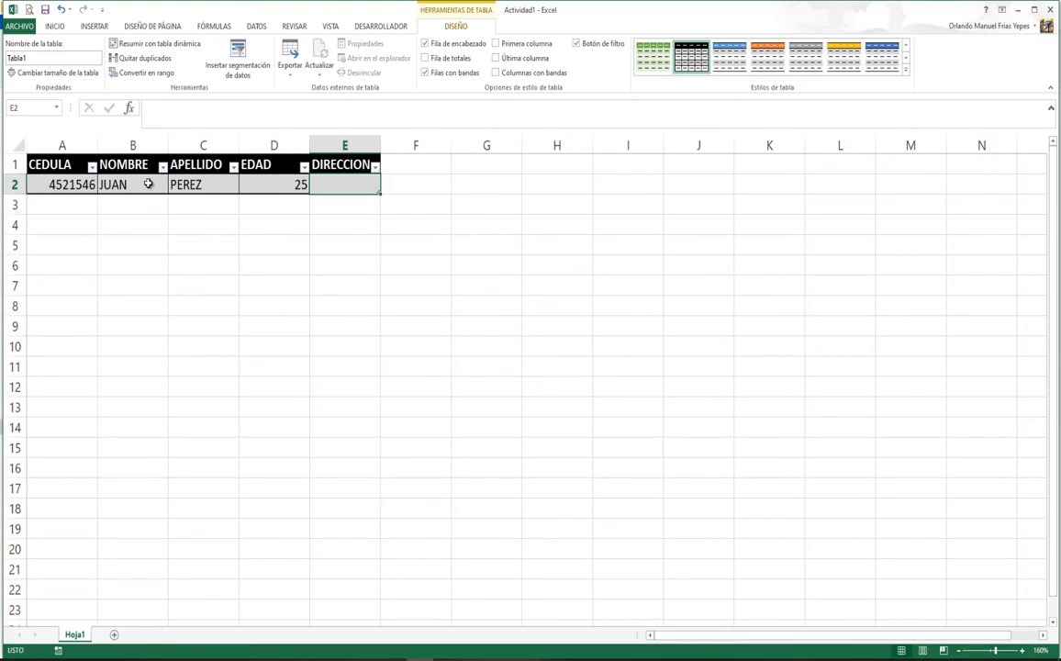
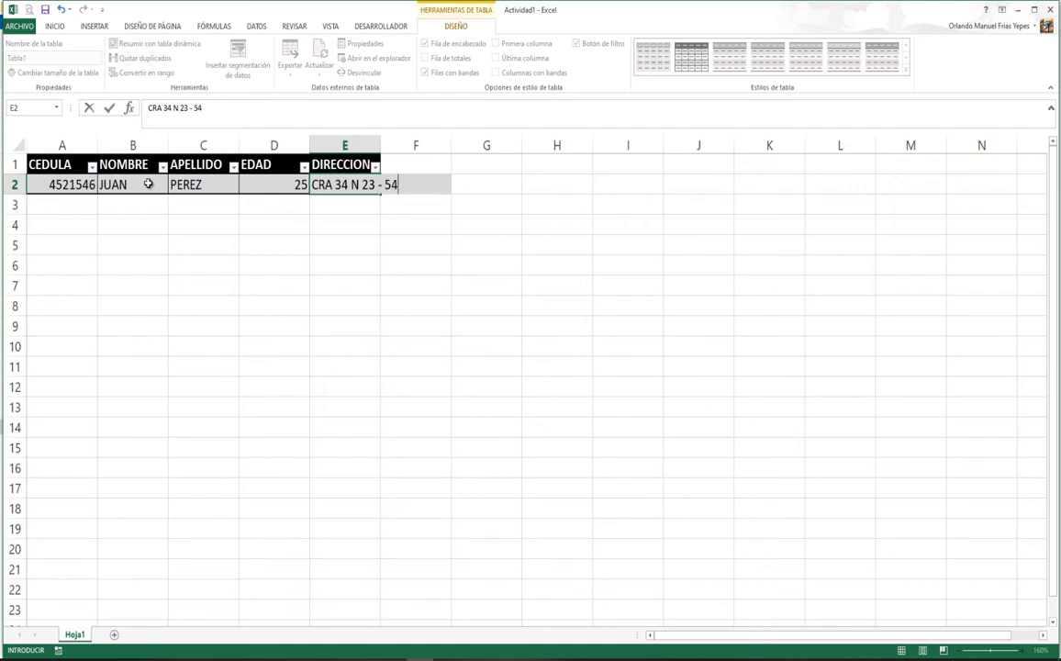
key("Return")
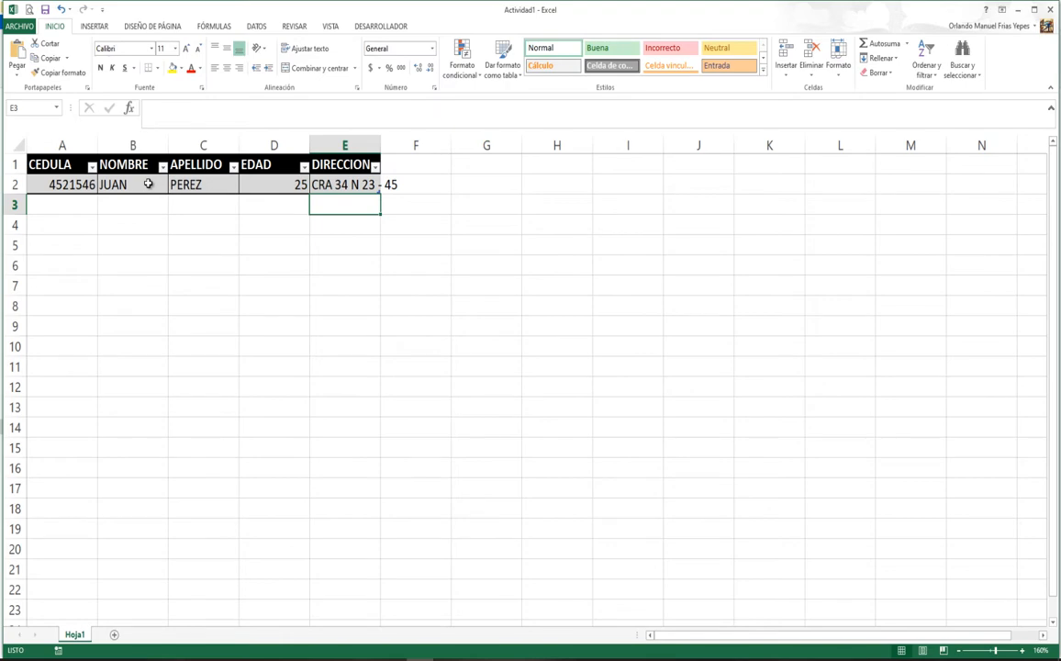
Step: Widen the DIRECCION column and begin the second record's ID in A3
left_click(322, 187)
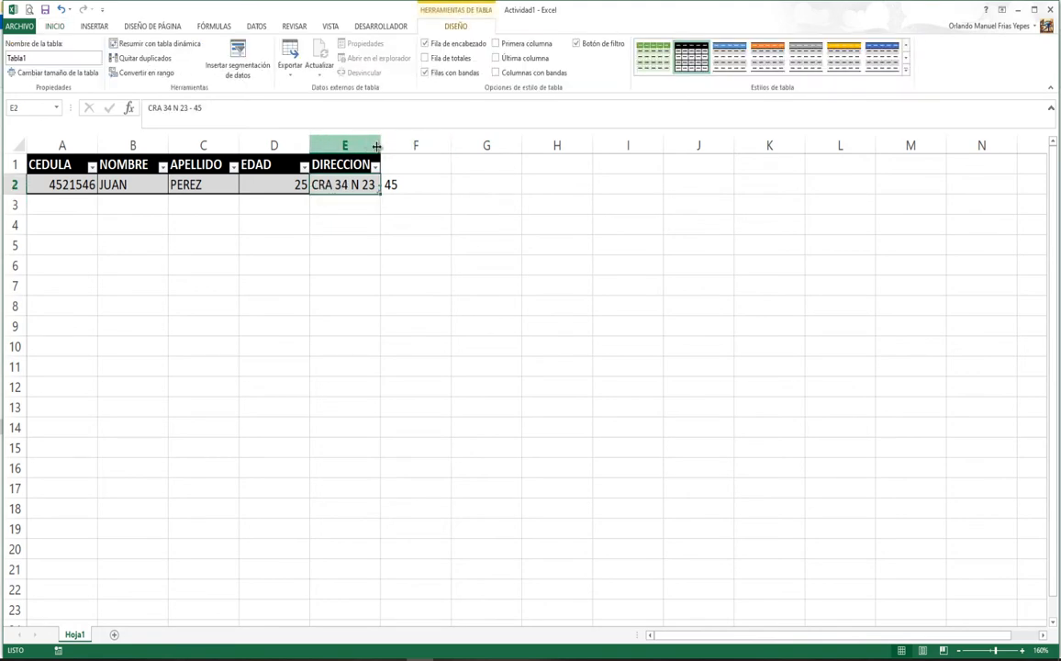
left_click_drag(380, 146, 401, 147)
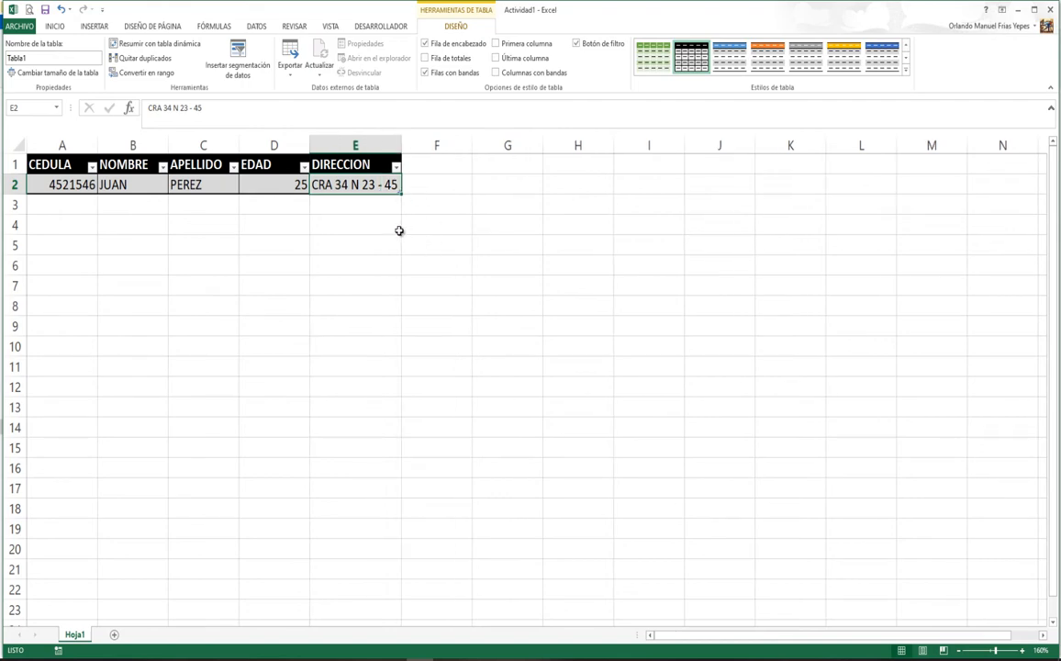
left_click(57, 186)
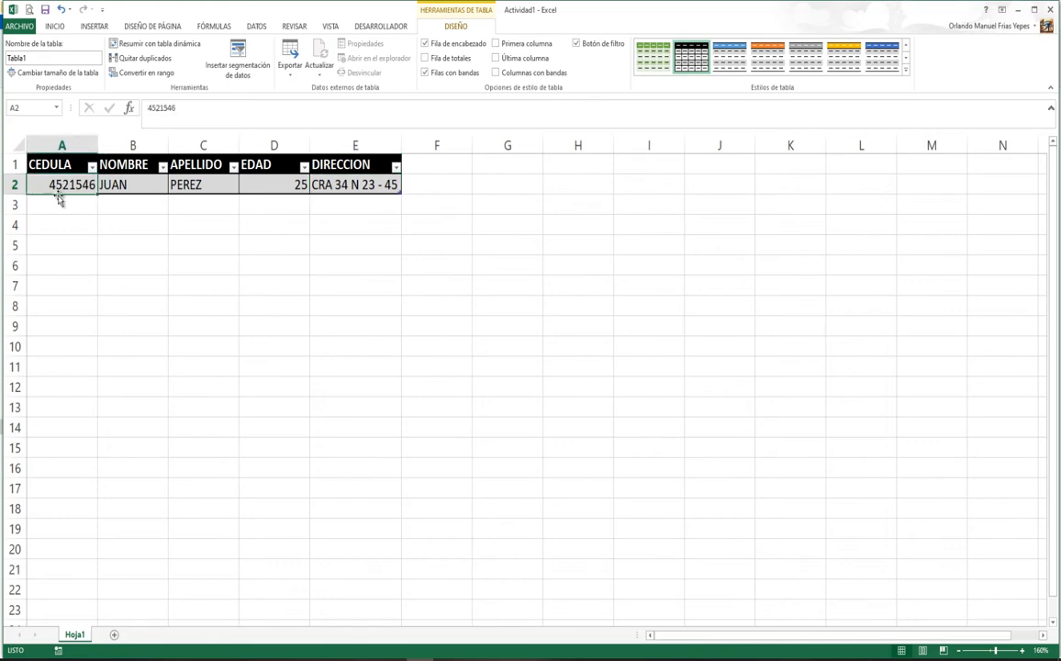
left_click(57, 203)
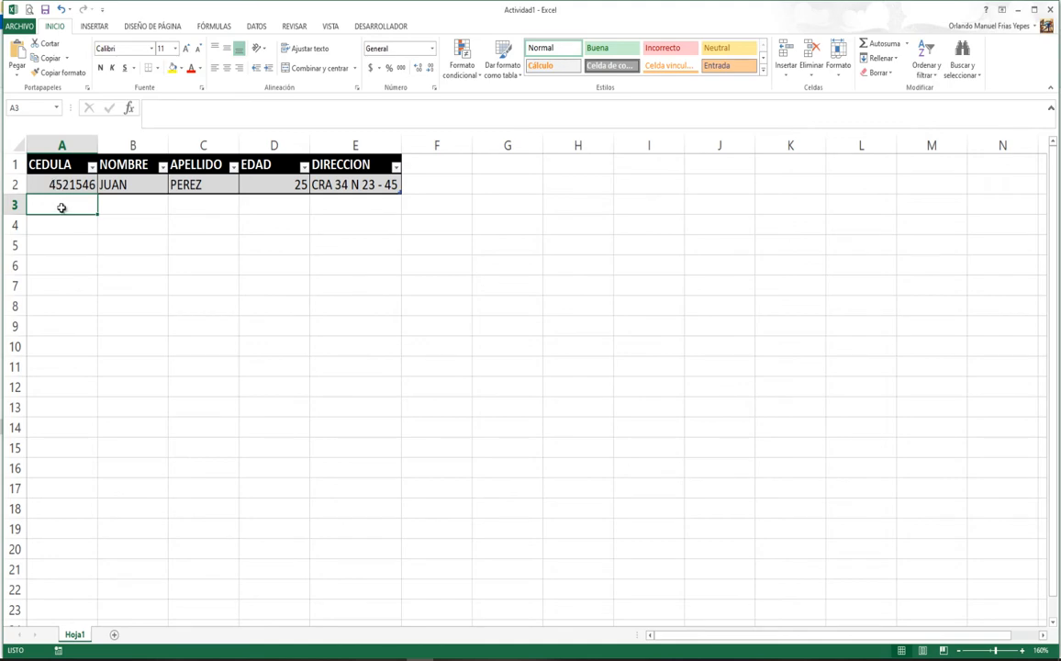
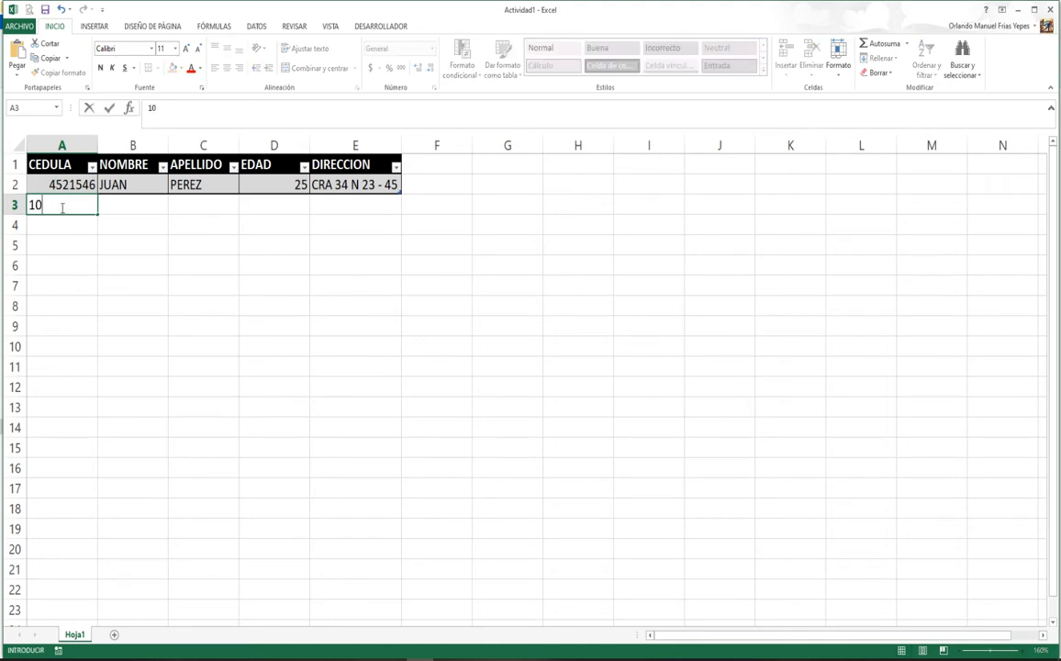
Step: Complete the second record with name, surname, age 32 and address, then autofit DIRECCION
key("Return")
left_click(62, 205)
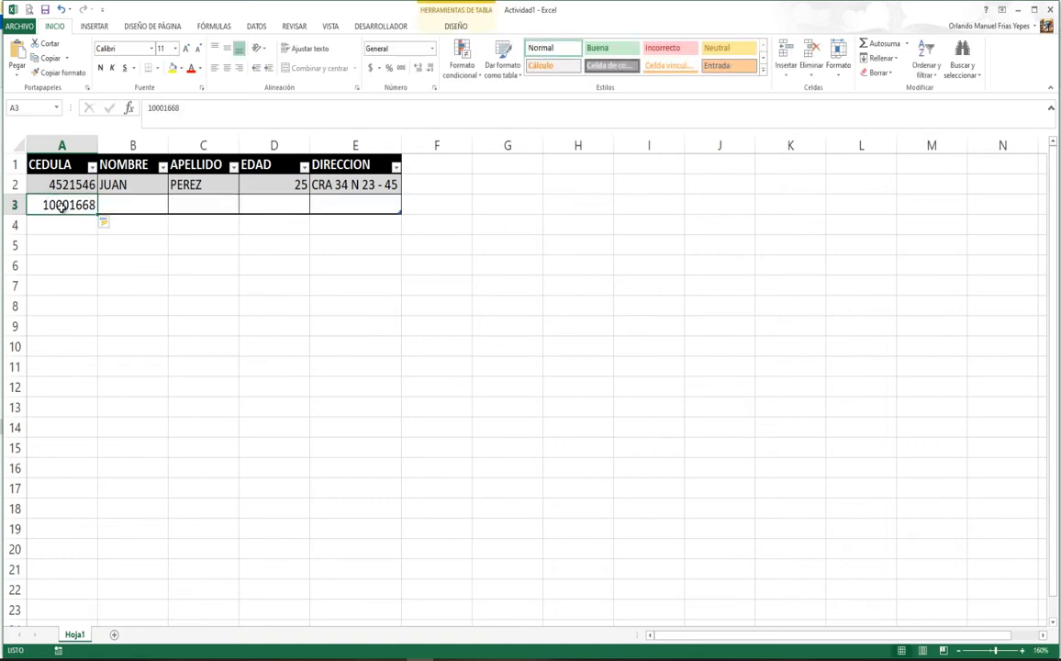
key("Tab")
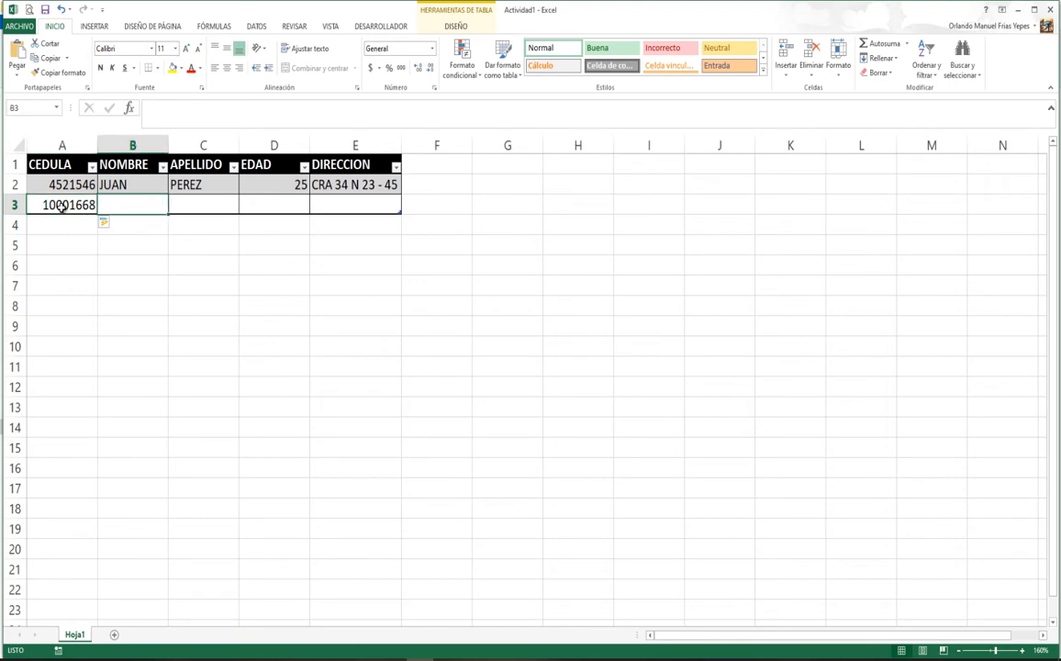
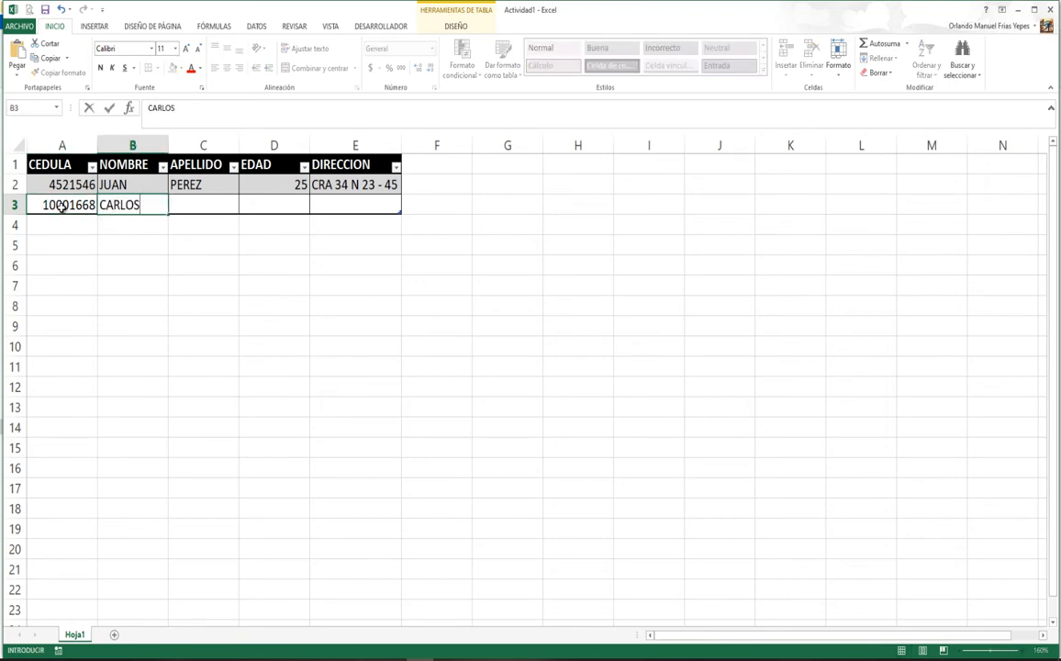
key("Tab")
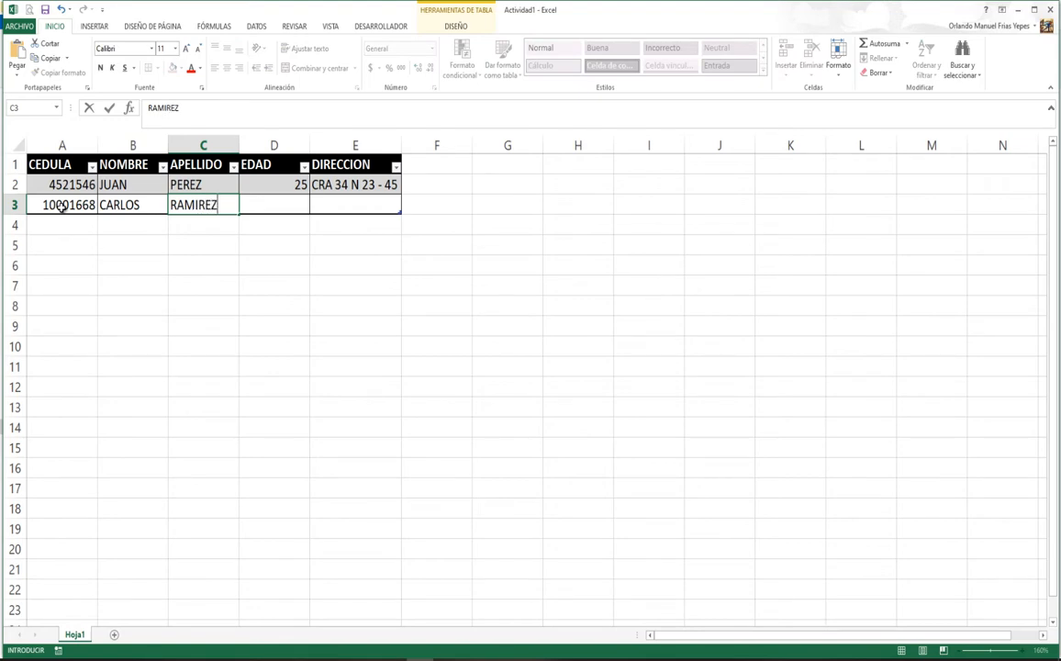
key("Tab")
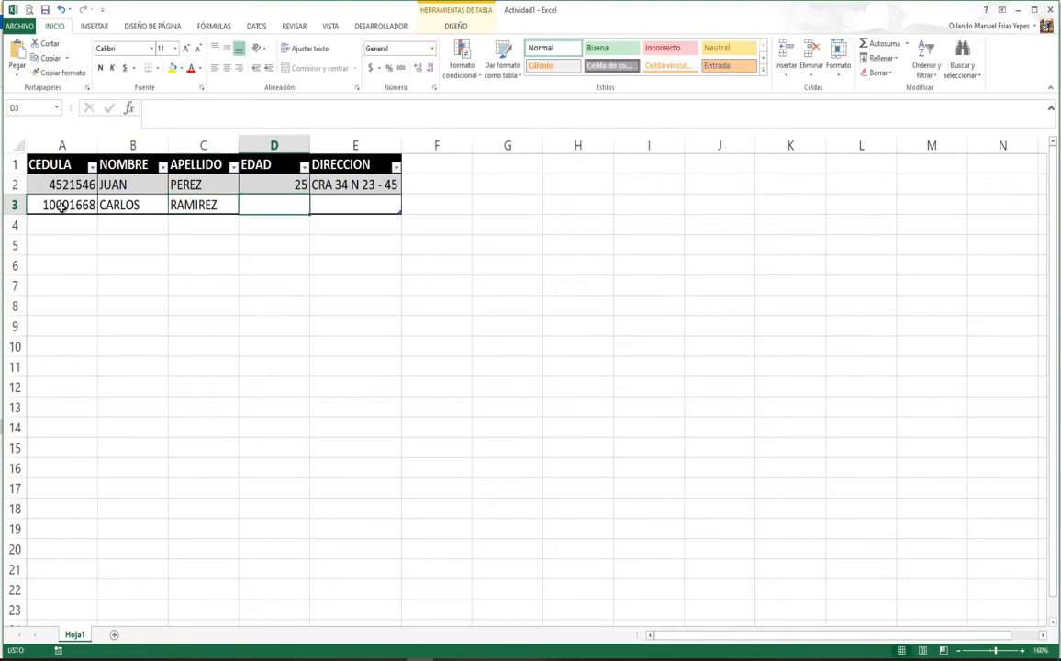
type("32")
key("Tab")
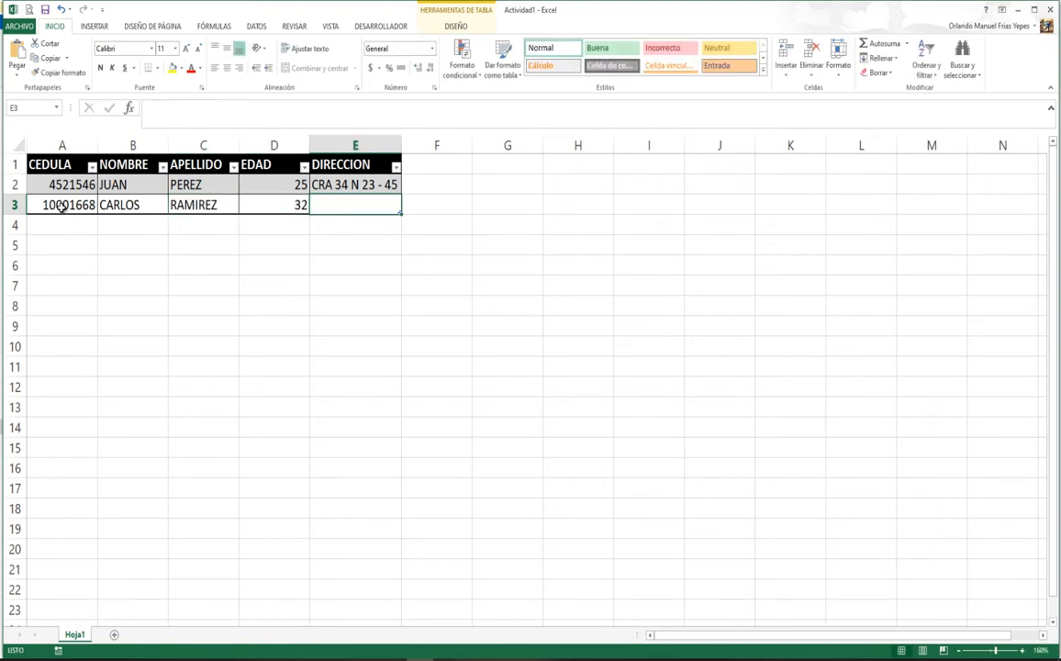
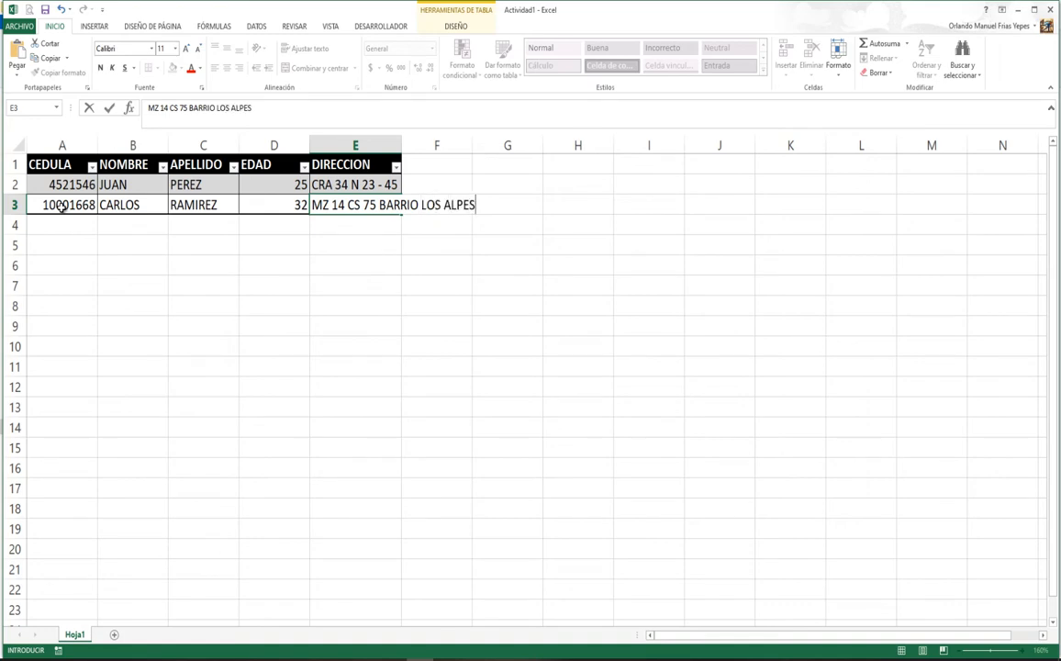
key("Return")
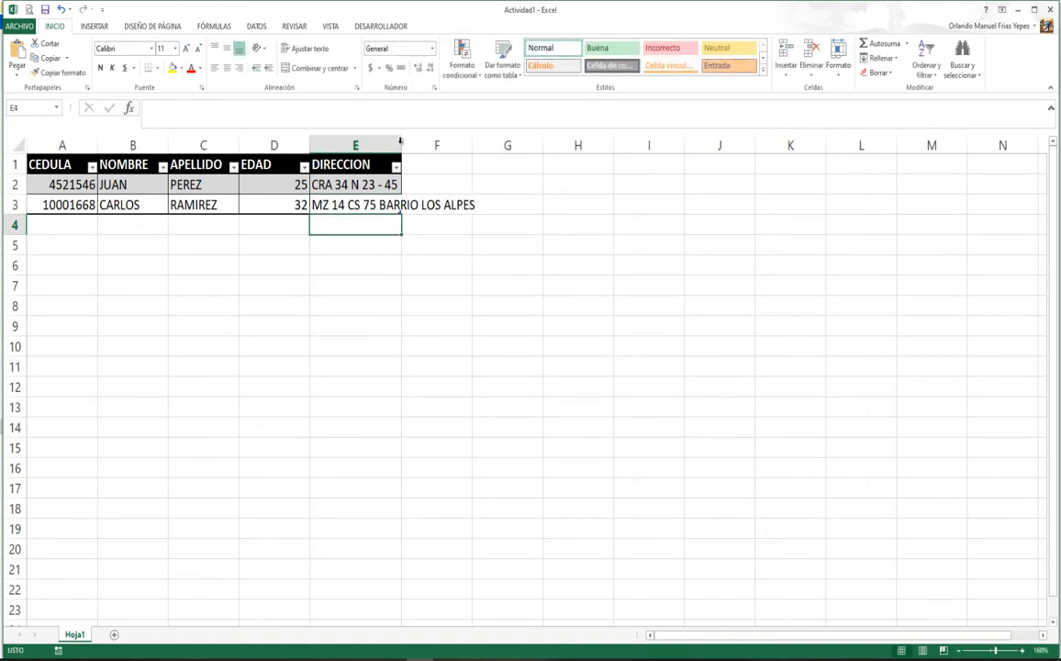
double_click(400, 140)
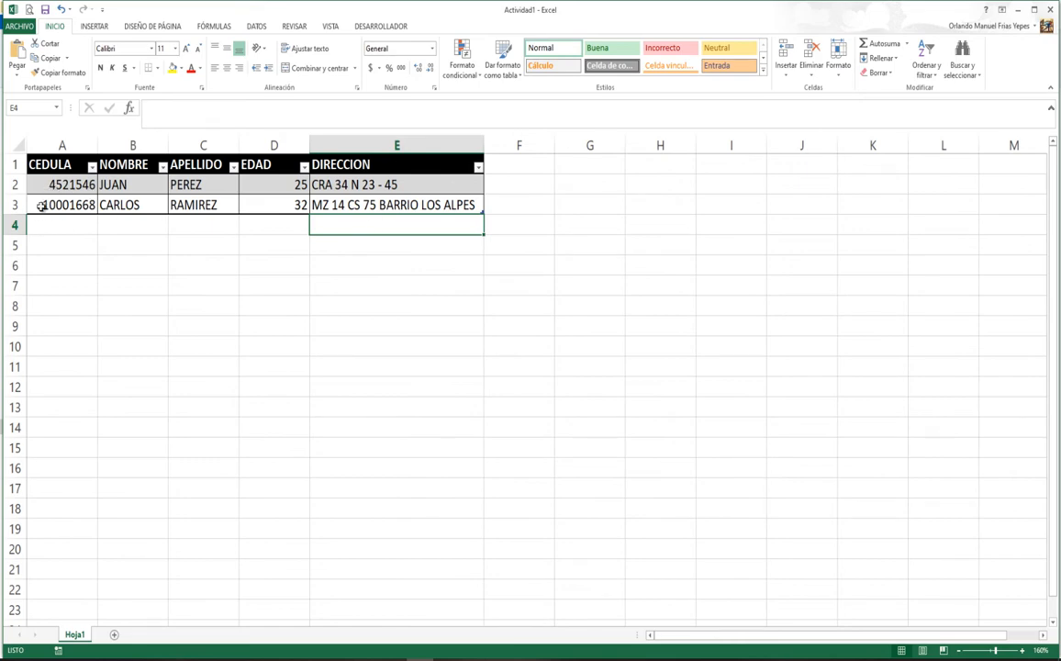
left_click(71, 224)
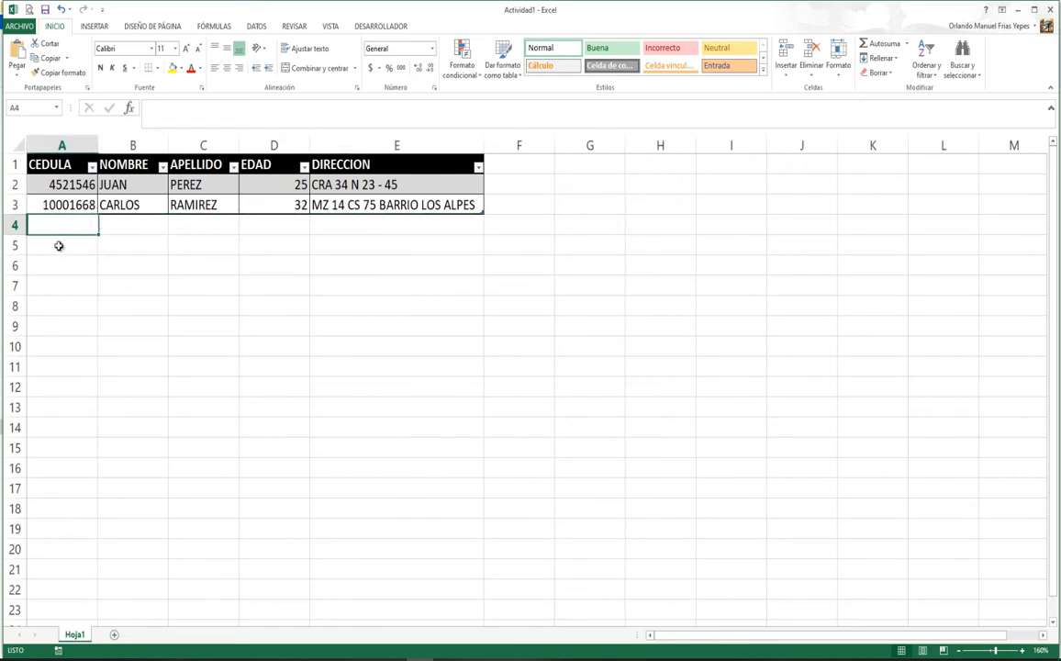
Step: Start the third record in row 4 with the person's ID, name and surname
left_click(56, 246)
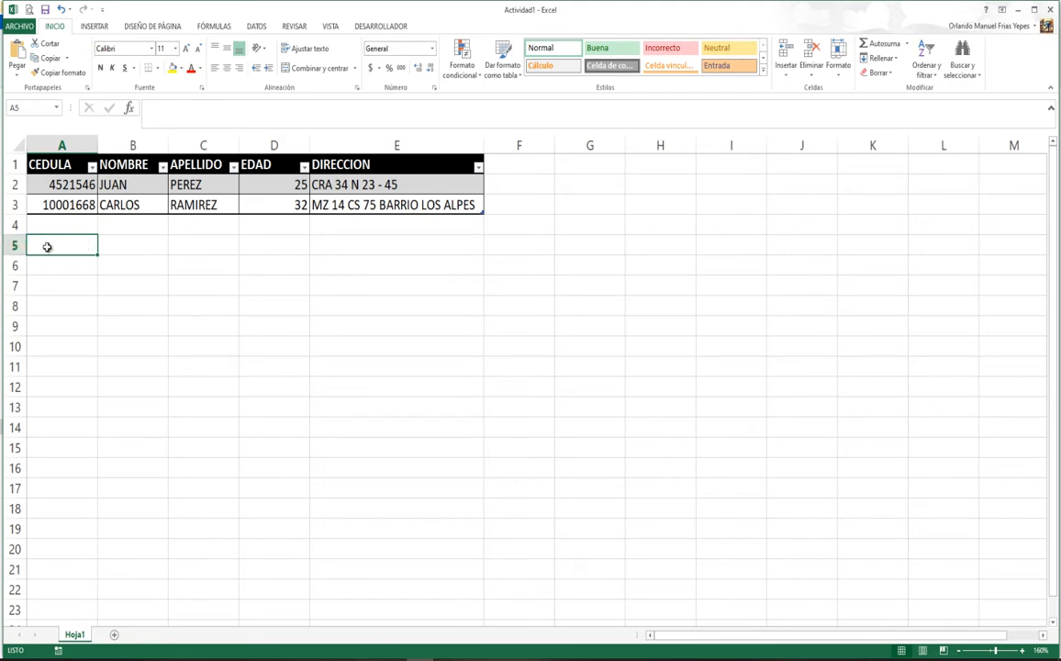
left_click(53, 224)
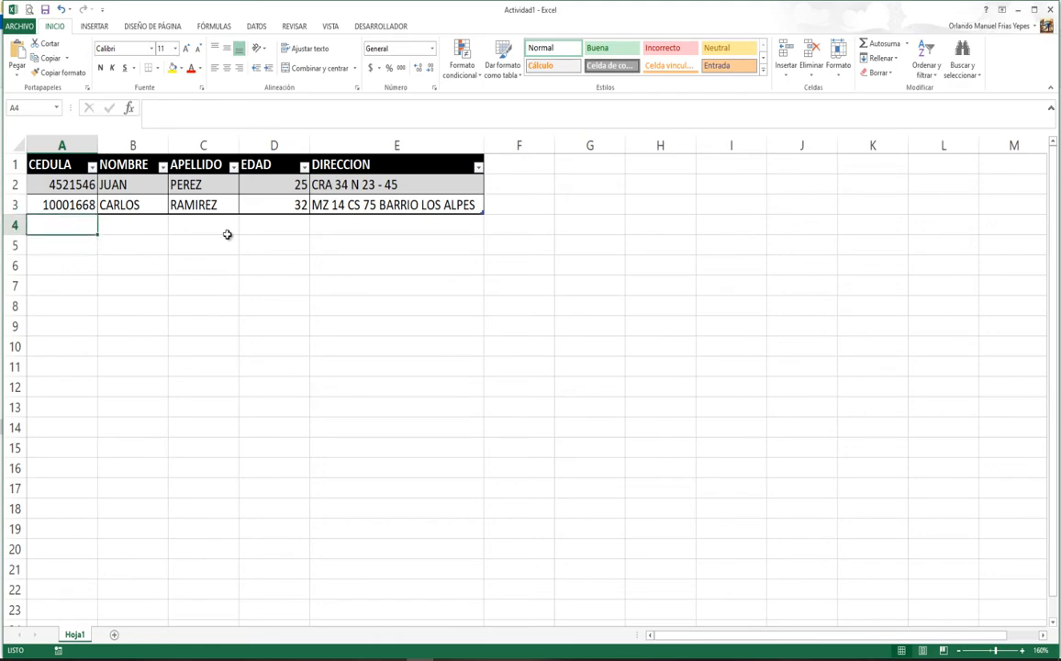
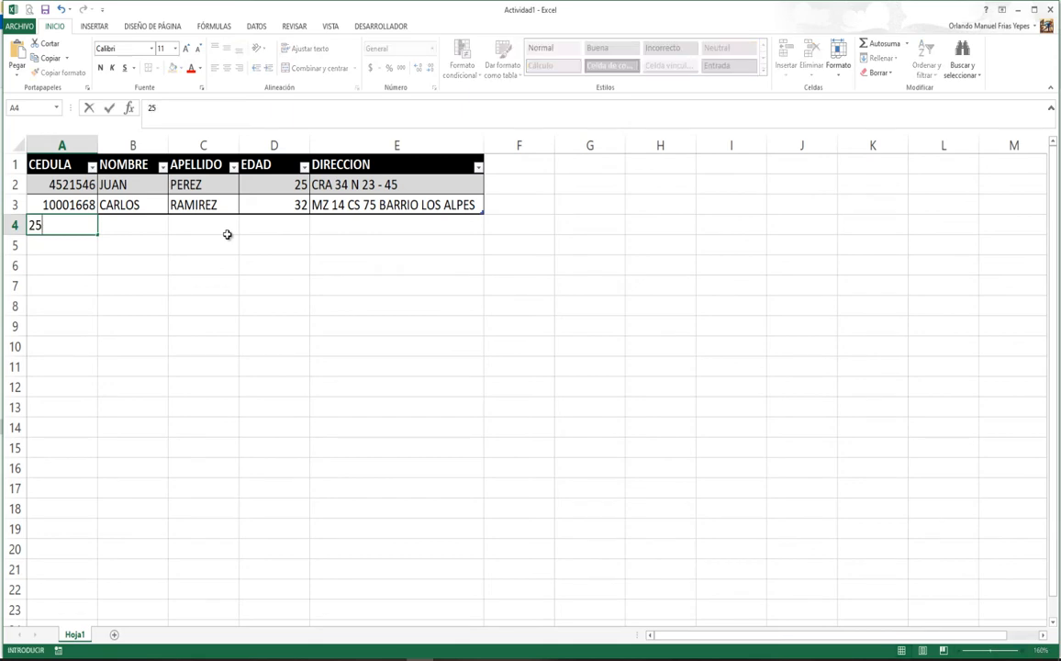
key("Tab")
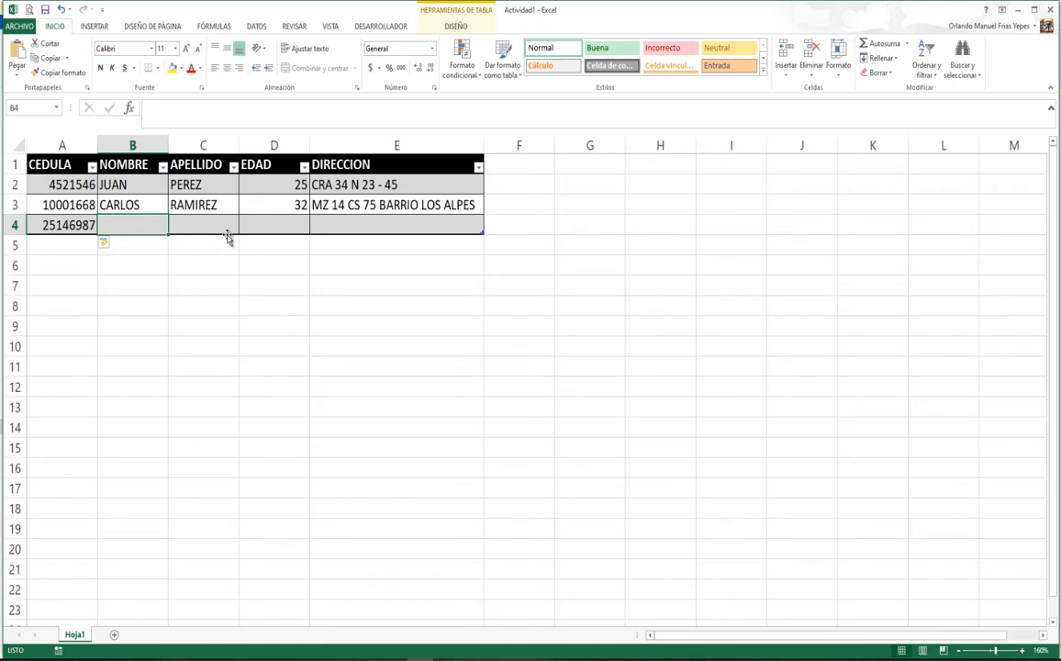
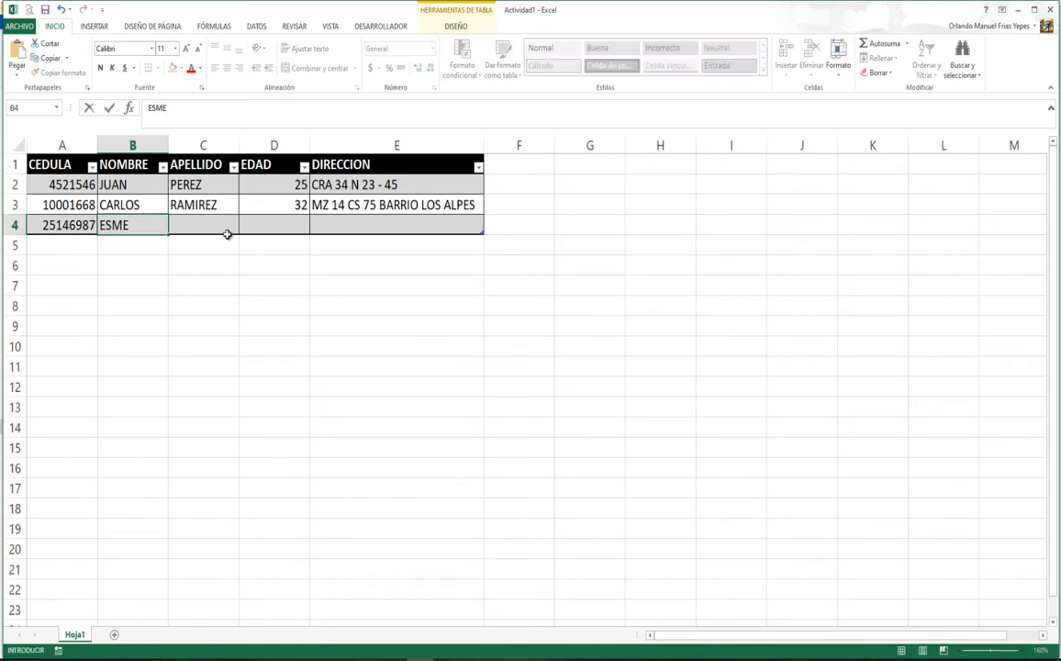
key("Tab")
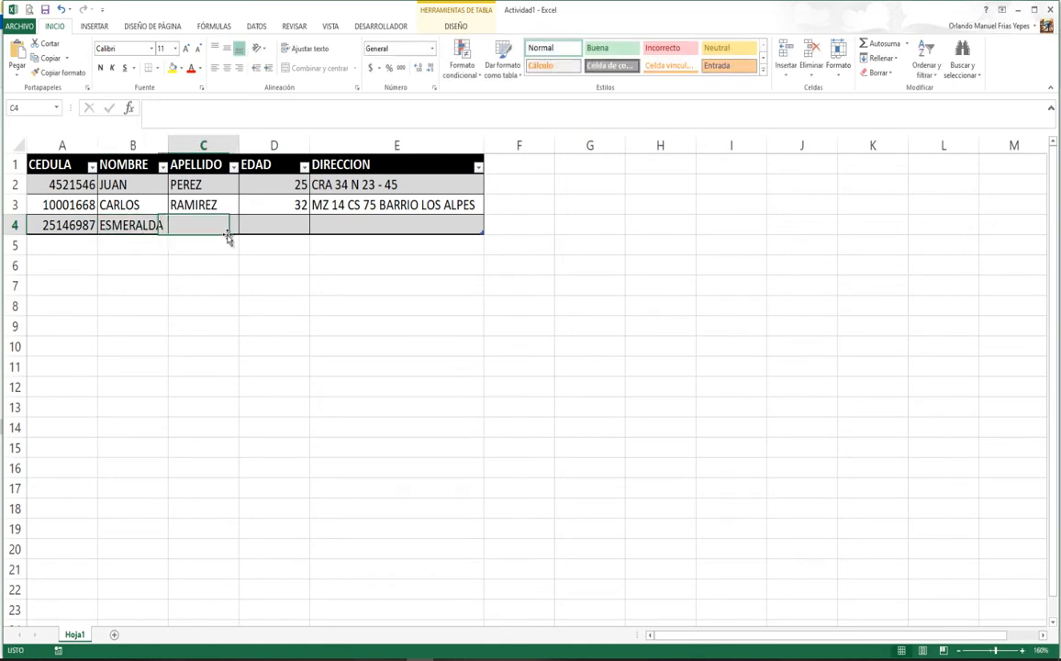
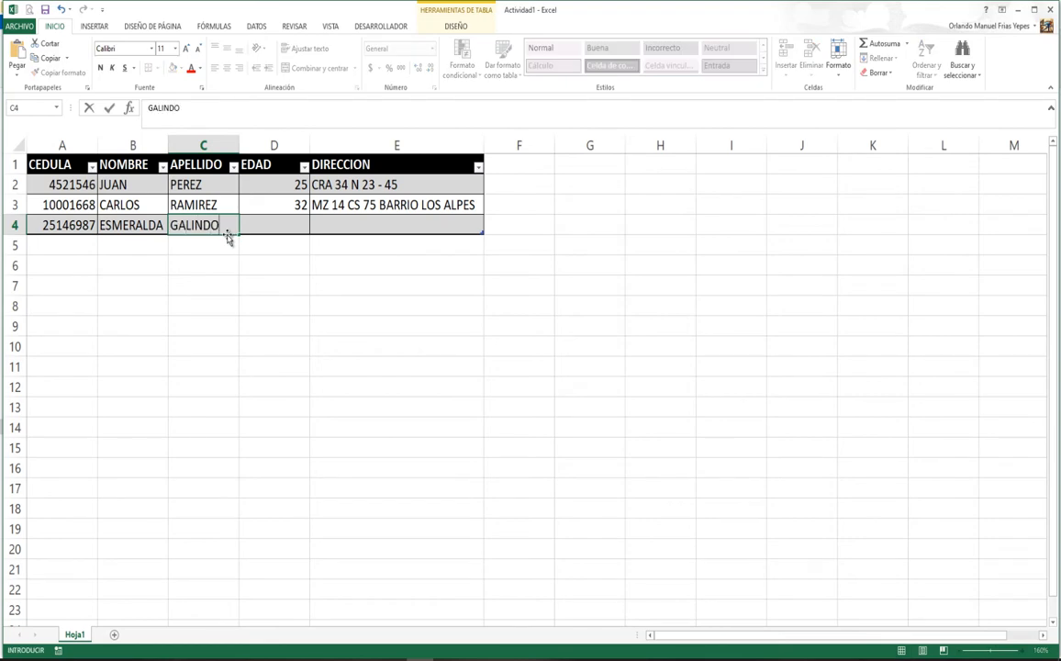
key("Tab")
Step: Enter age 14 and the street address, then autofit column E
type("28")
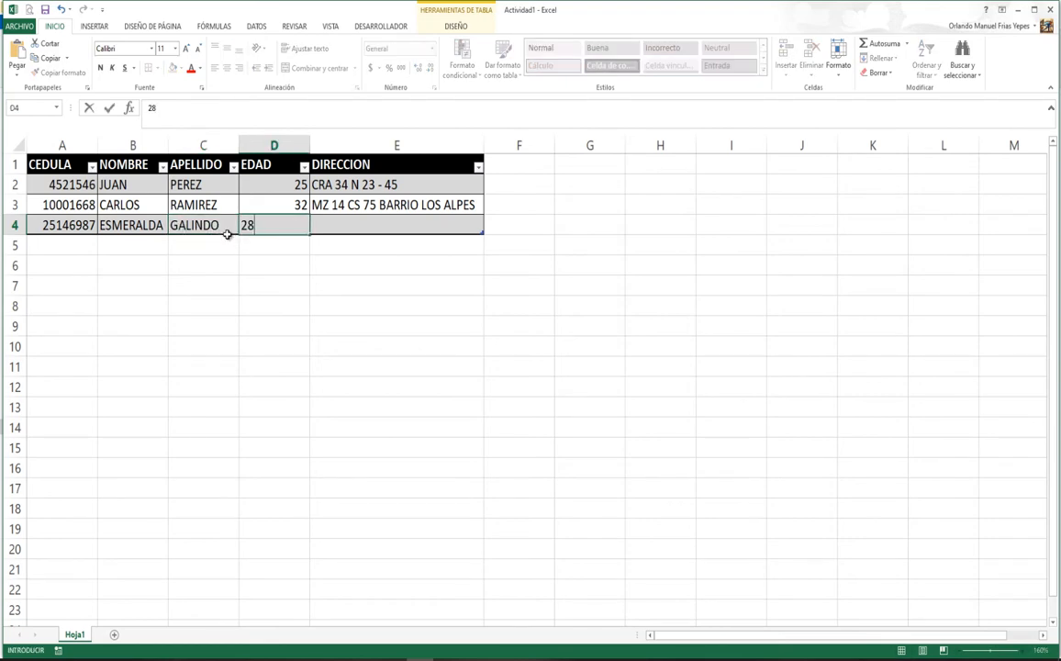
key("BackSpace")
key("BackSpace")
type("14")
key("Tab")
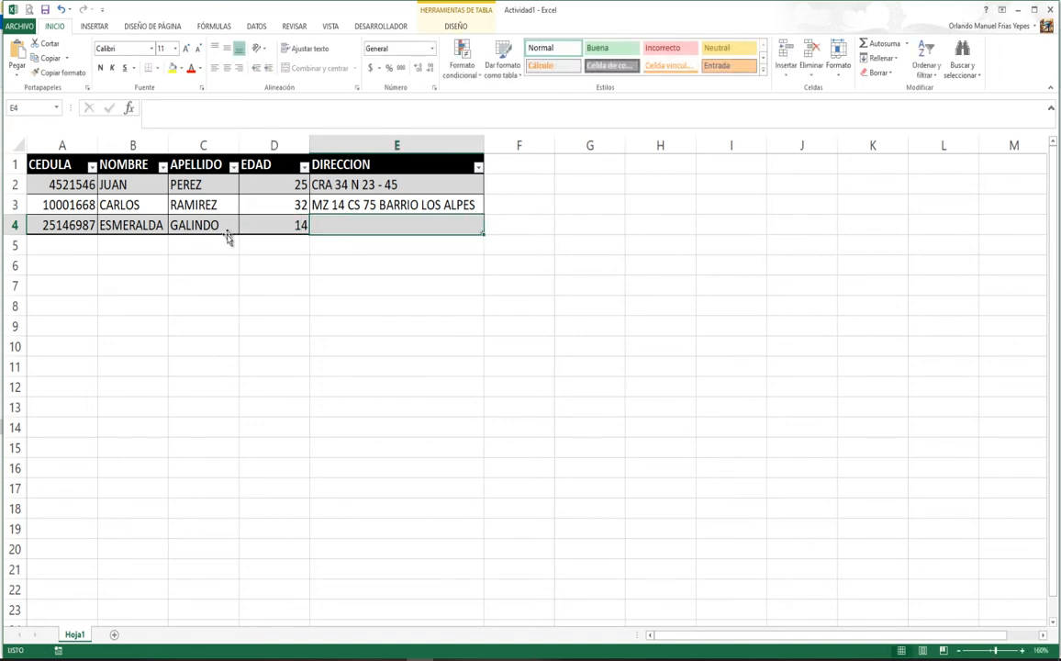
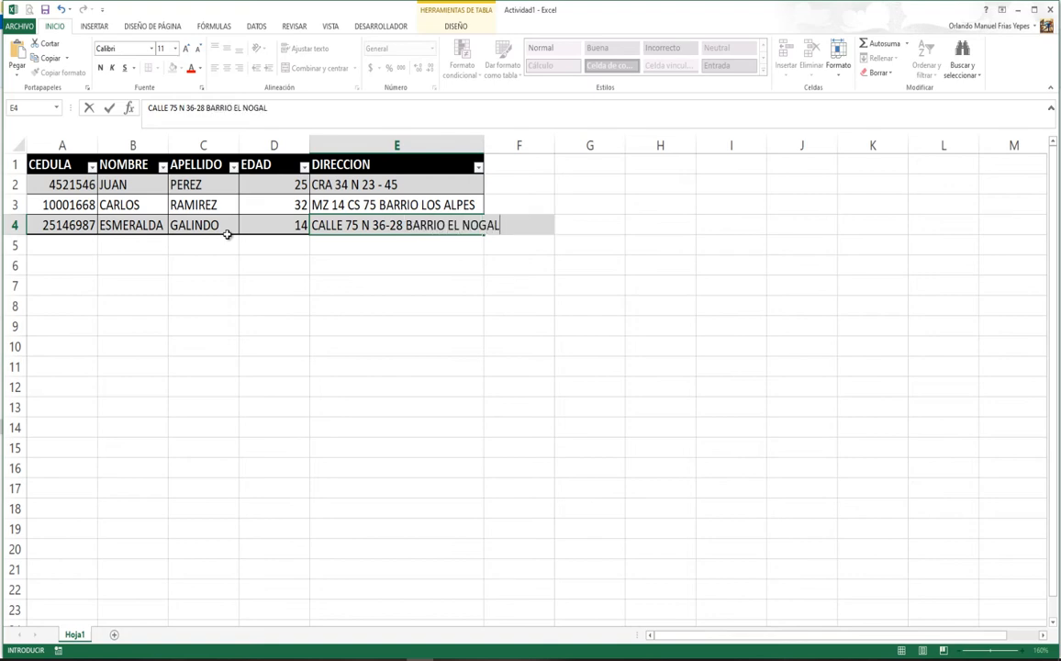
key("Return")
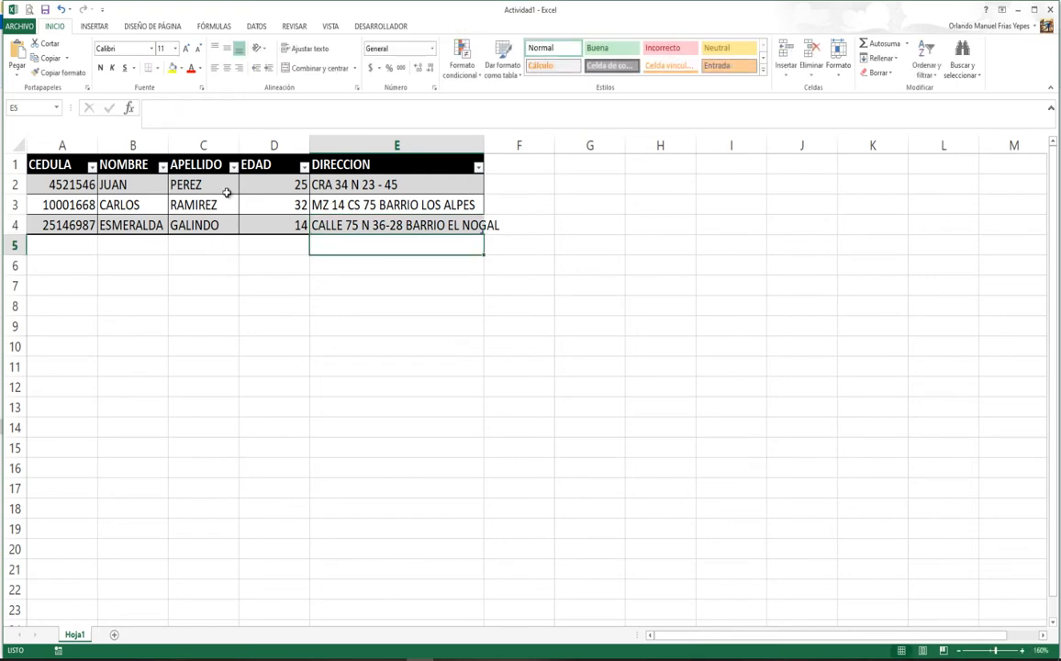
double_click(487, 139)
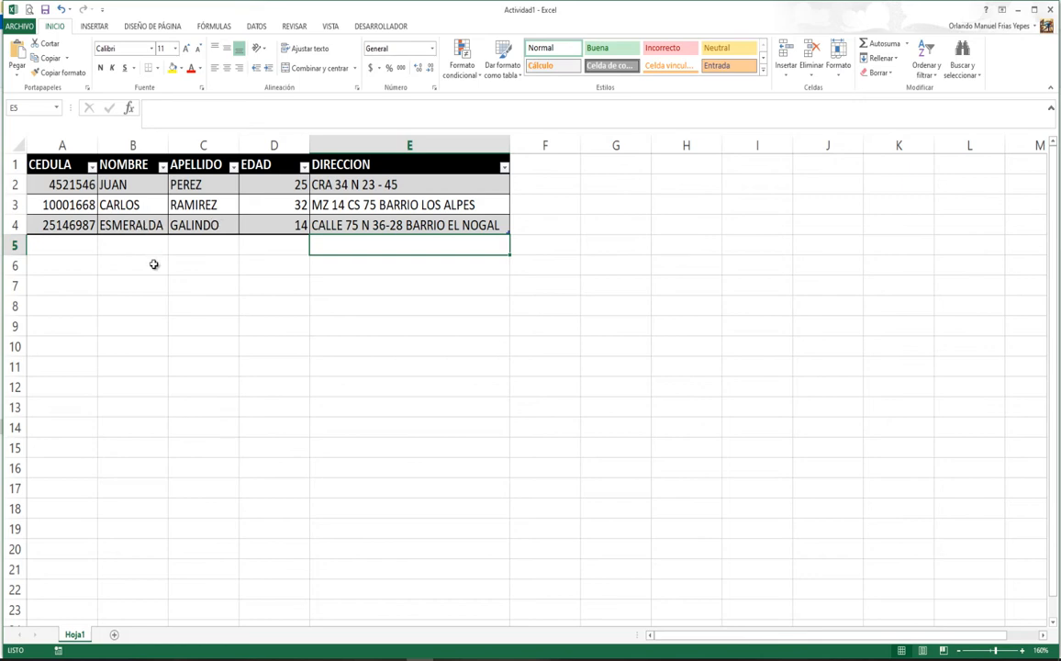
left_click(64, 183)
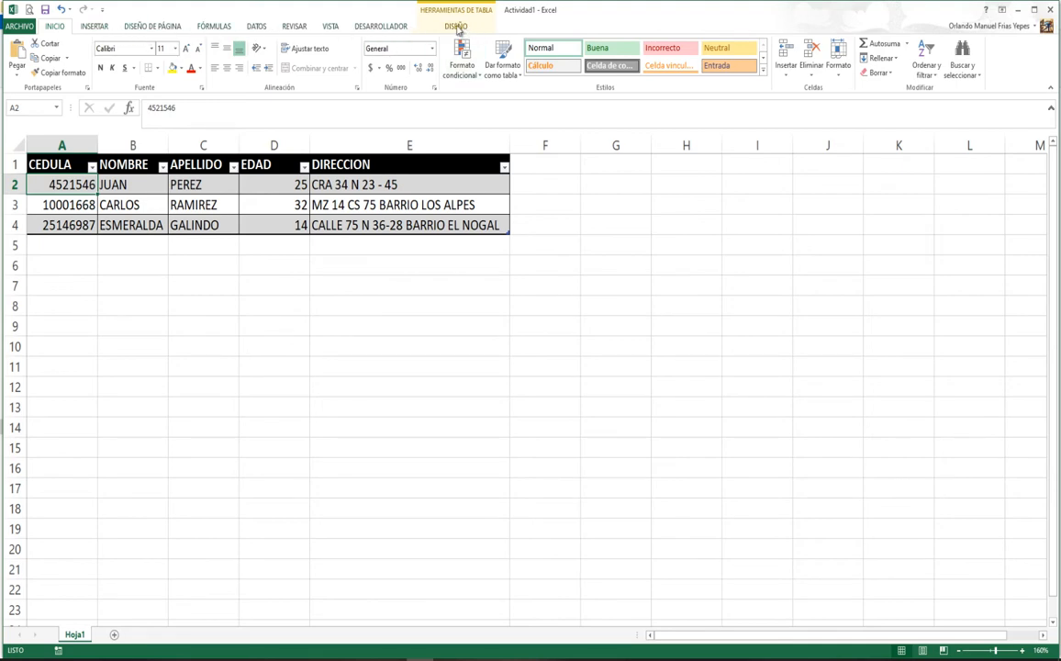
left_click(166, 327)
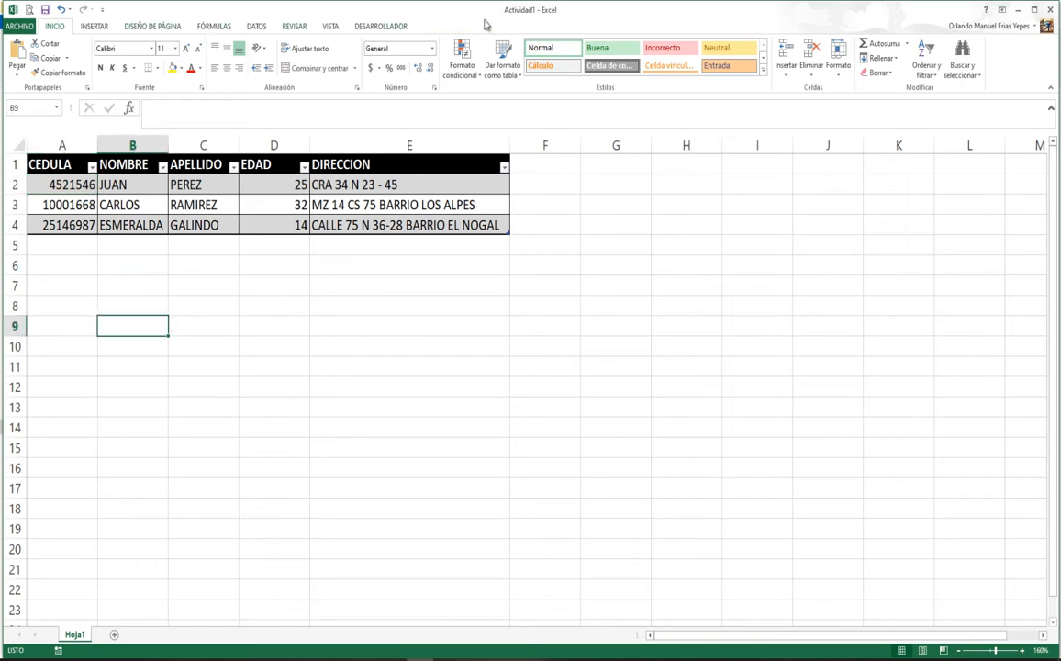
left_click(71, 164)
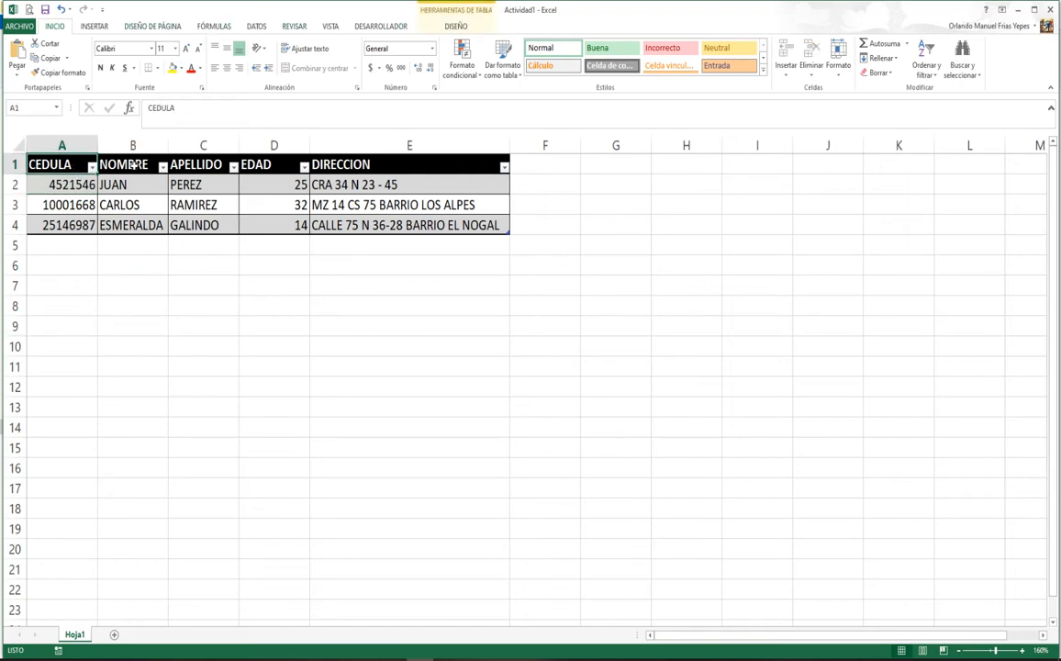
Step: Change the Table Name from Tabla1 to usuarios on the table Design tab
left_click(456, 28)
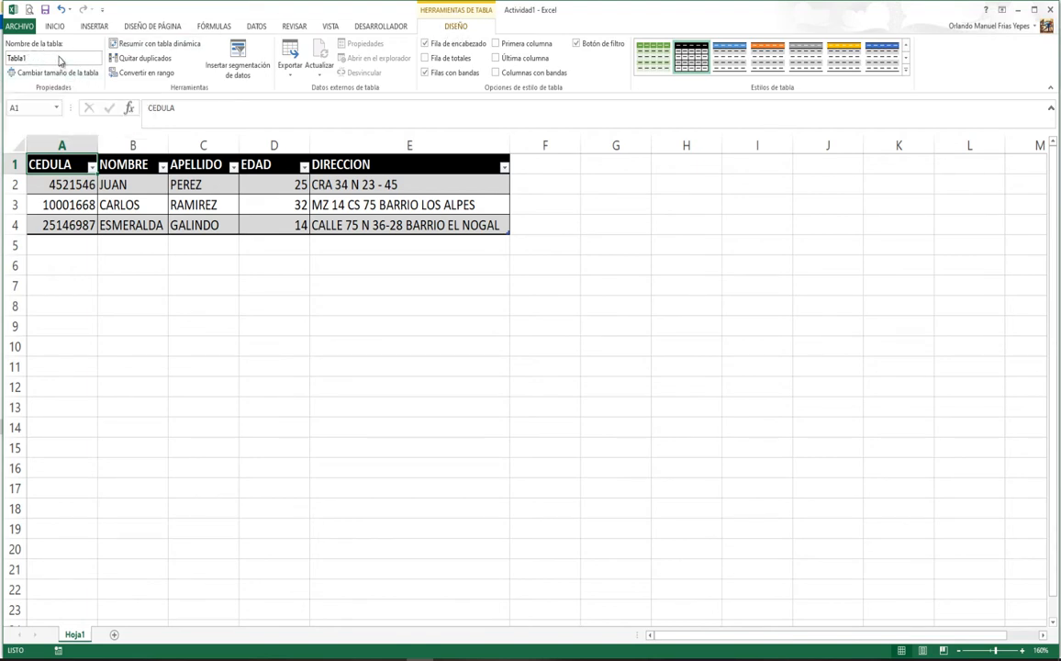
left_click_drag(9, 57, 91, 57)
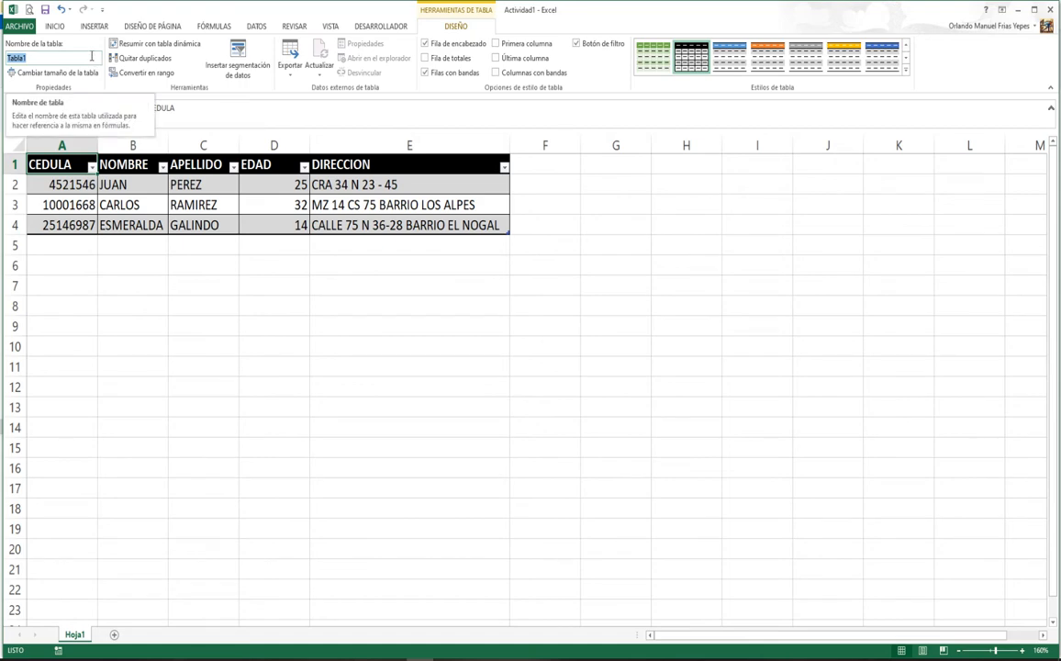
type("usuarios")
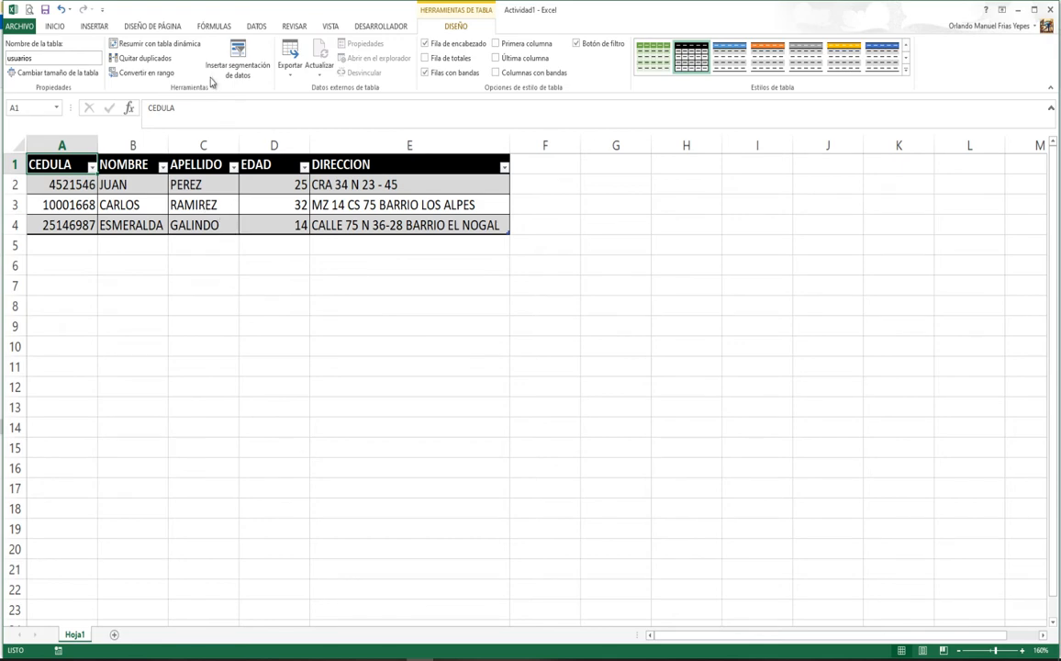
left_click(56, 26)
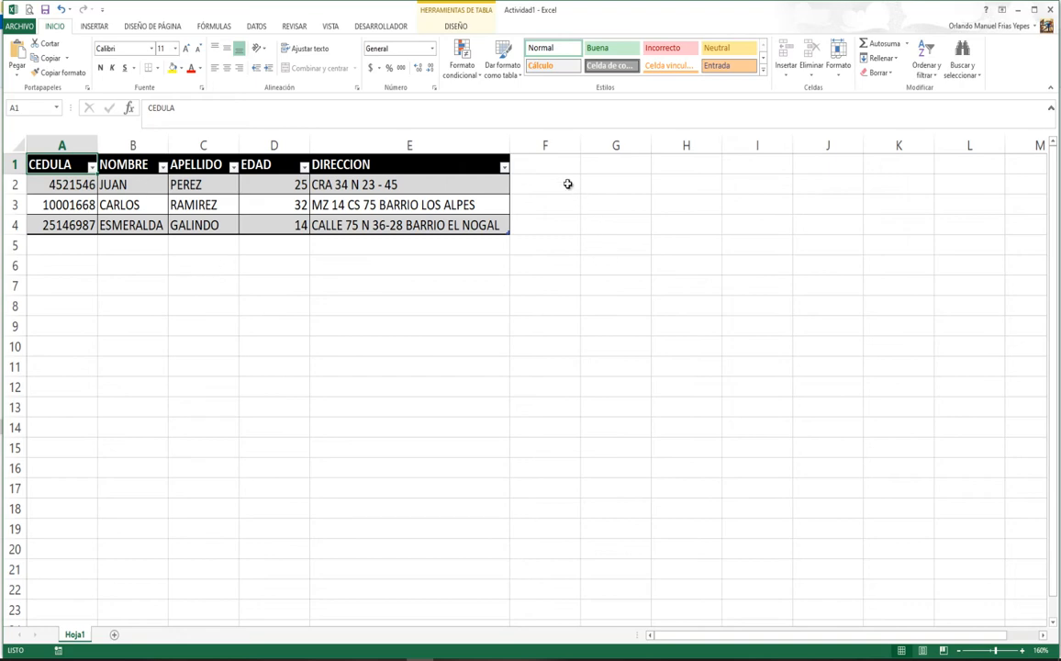
Step: Add the header TELEFONO in F1 so the table grows to column F
left_click(544, 167)
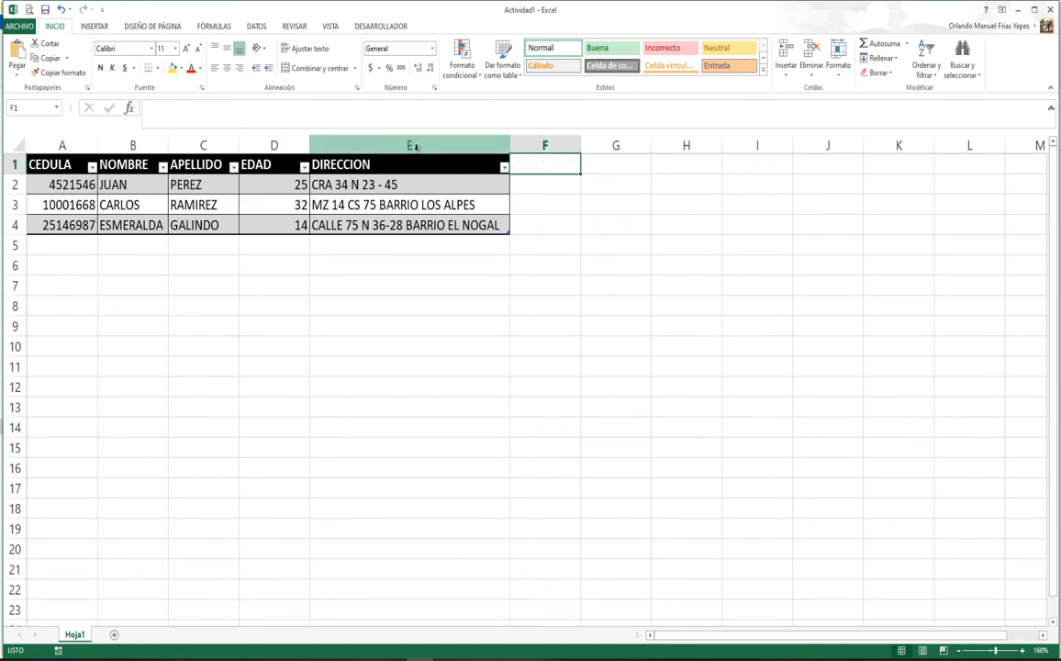
left_click(612, 166)
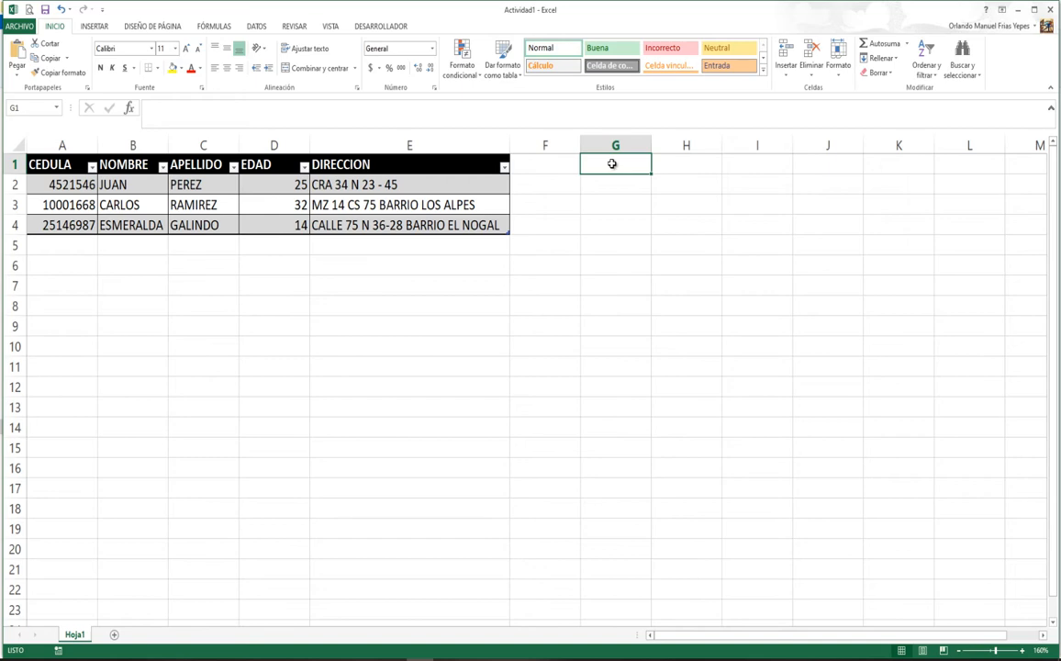
left_click(575, 145)
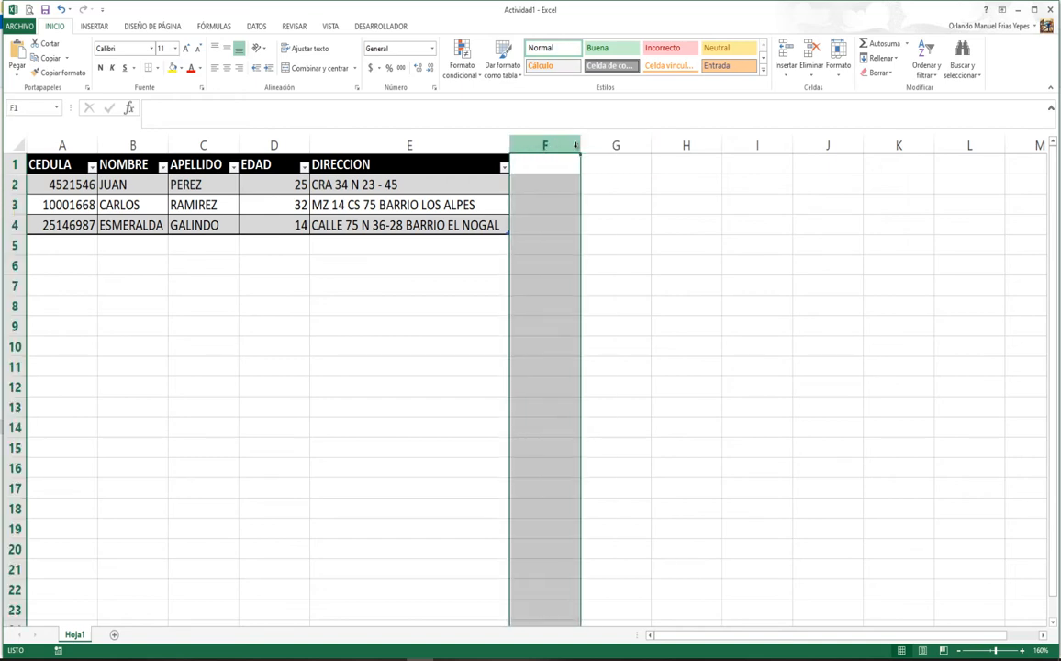
left_click(625, 163)
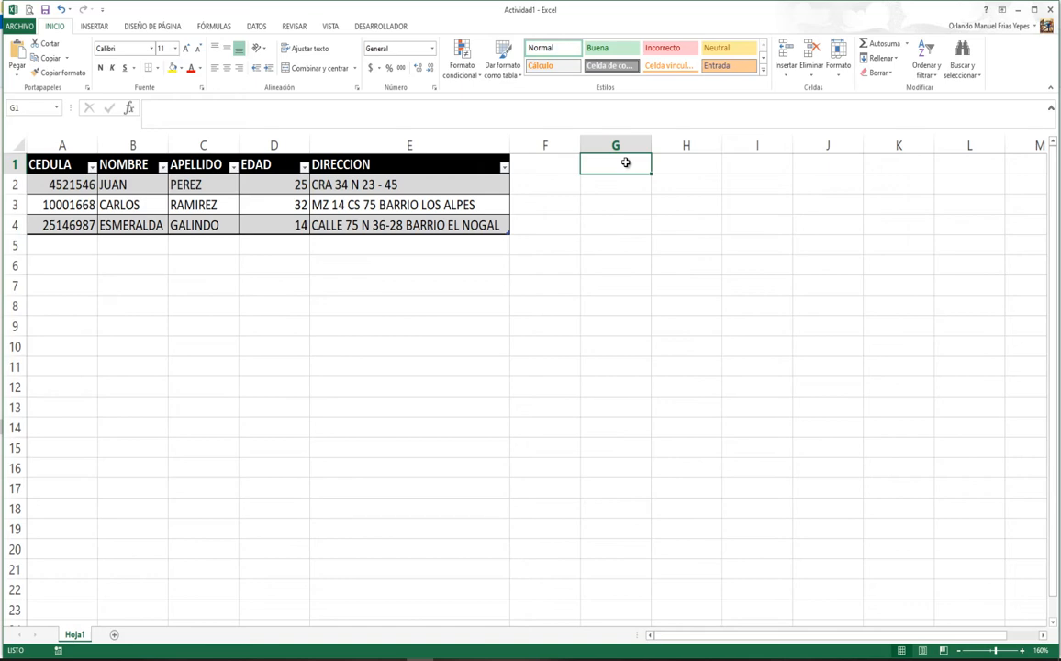
left_click(550, 164)
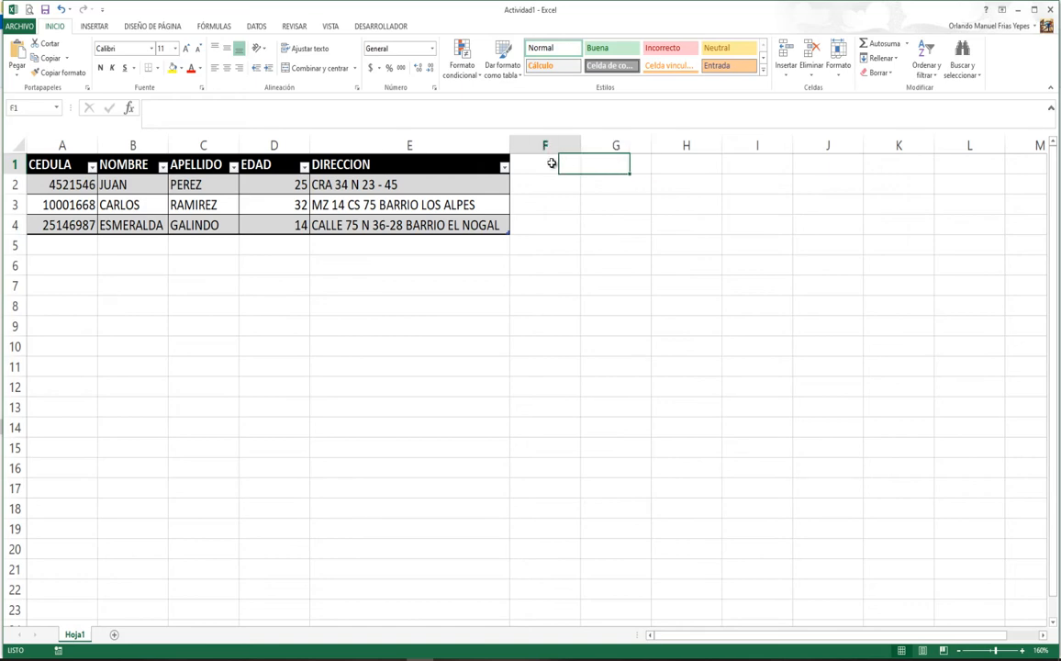
type("telefono")
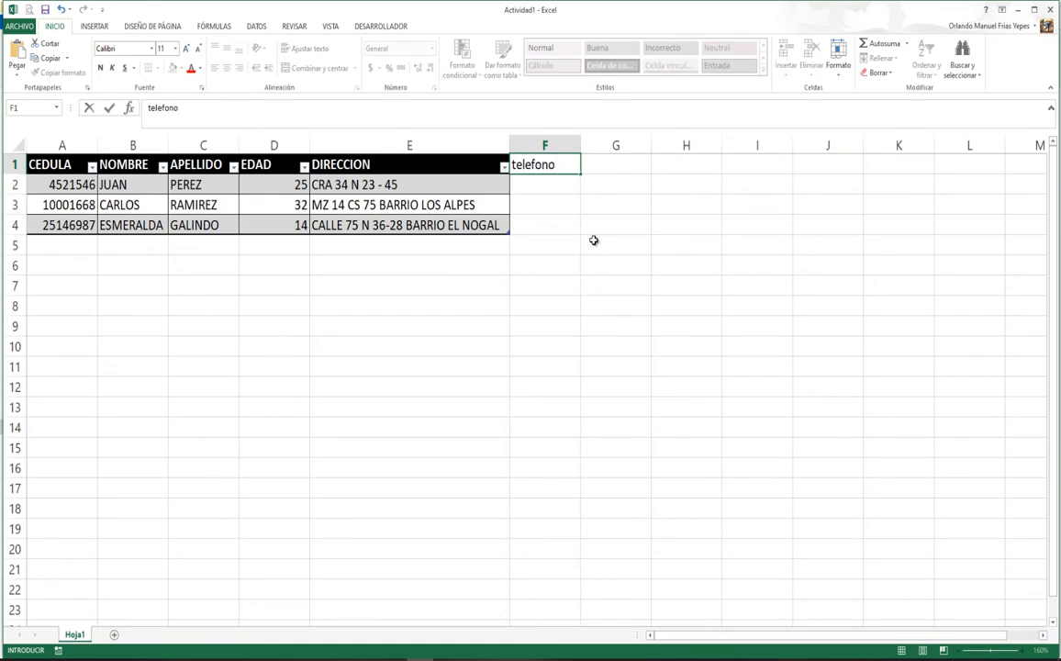
key("BackSpace")
key("BackSpace")
key("BackSpace")
key("BackSpace")
key("BackSpace")
key("BackSpace")
key("BackSpace")
key("BackSpace")
type("TELEFONO")
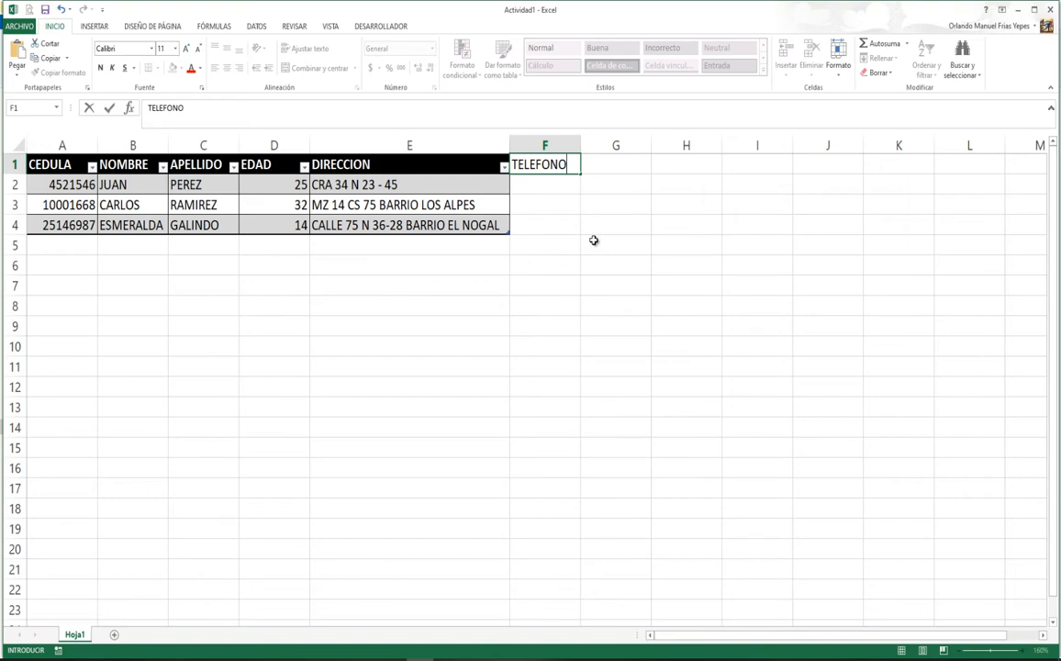
key("Return")
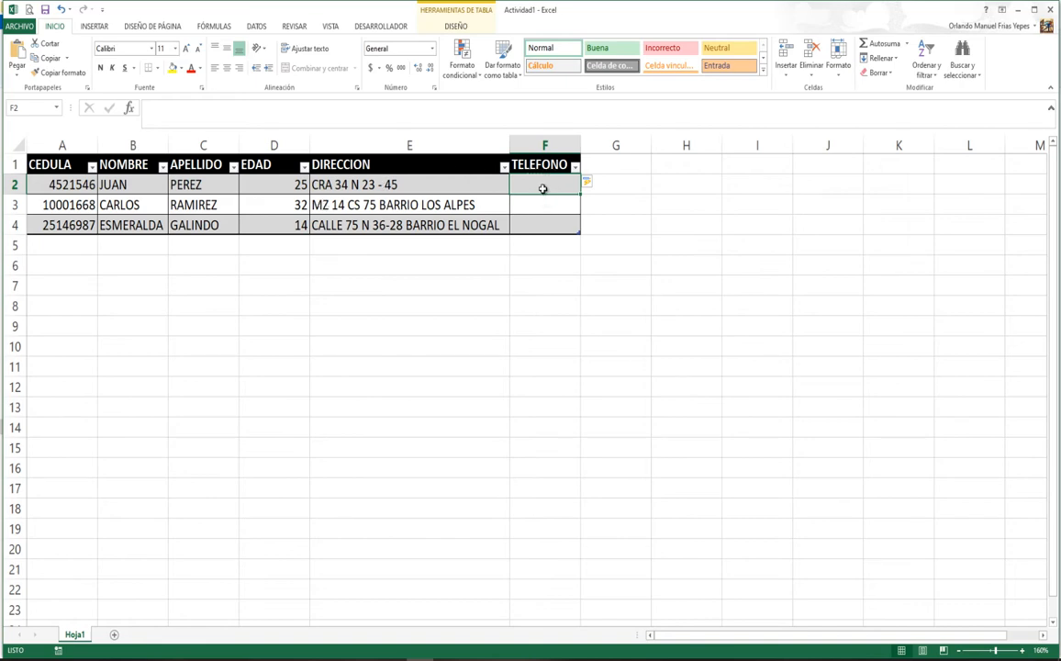
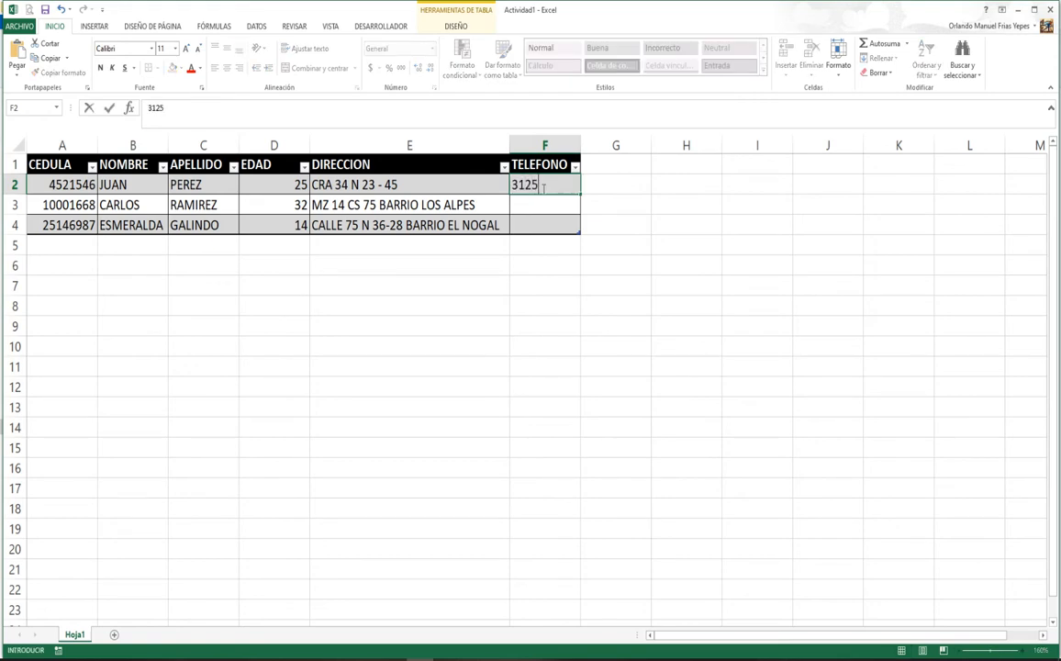
Step: Fill in the three records' phone numbers in F2:F4 under TELEFONO
key("Return")
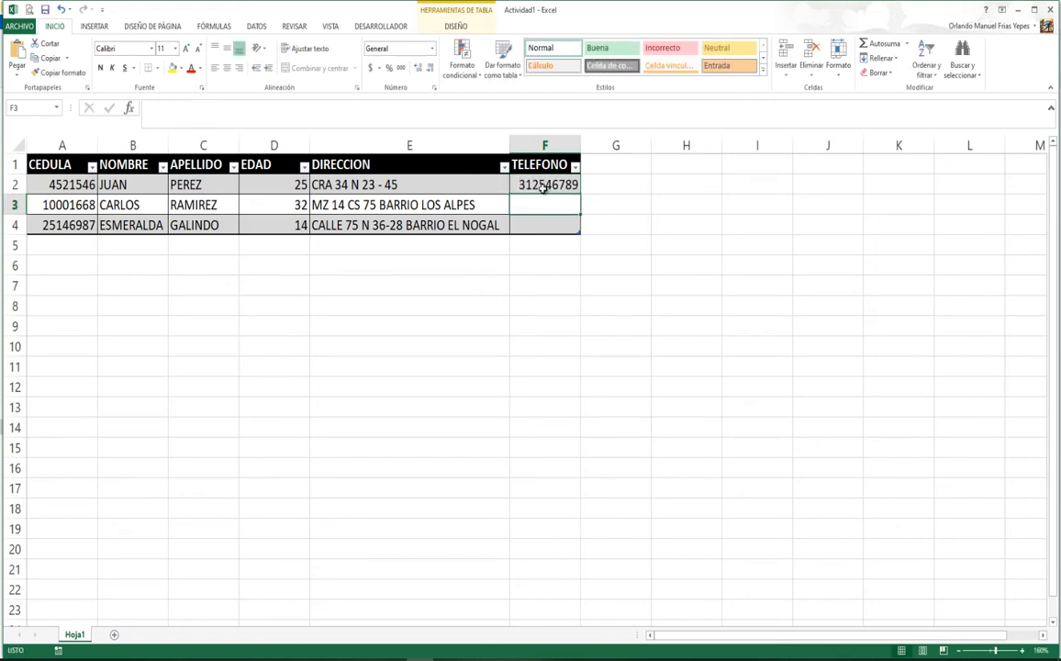
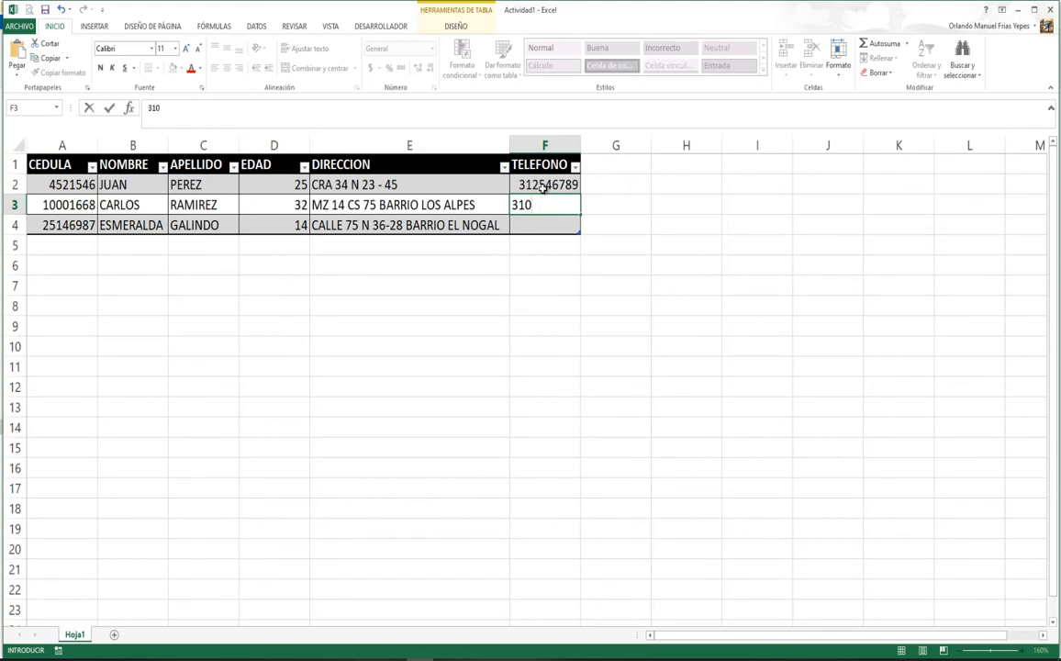
key("Return")
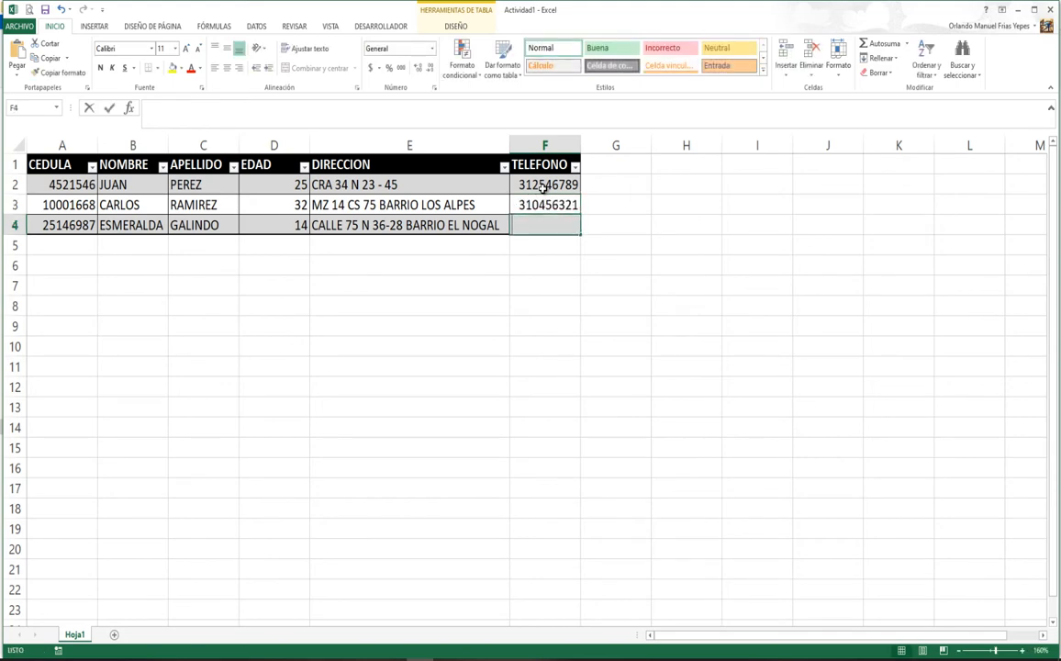
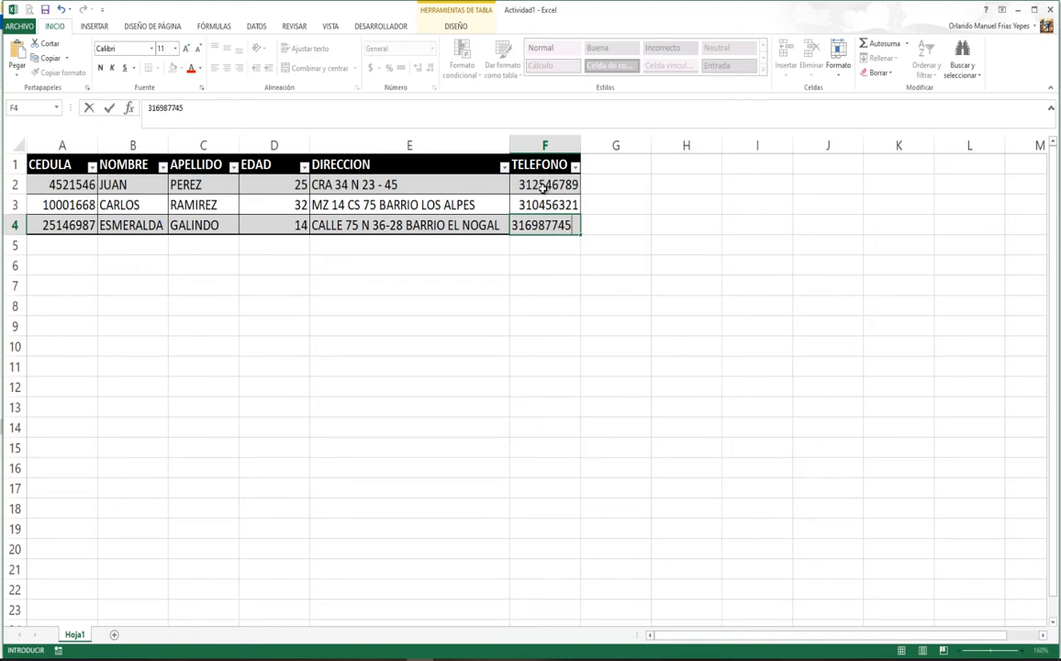
key("Return")
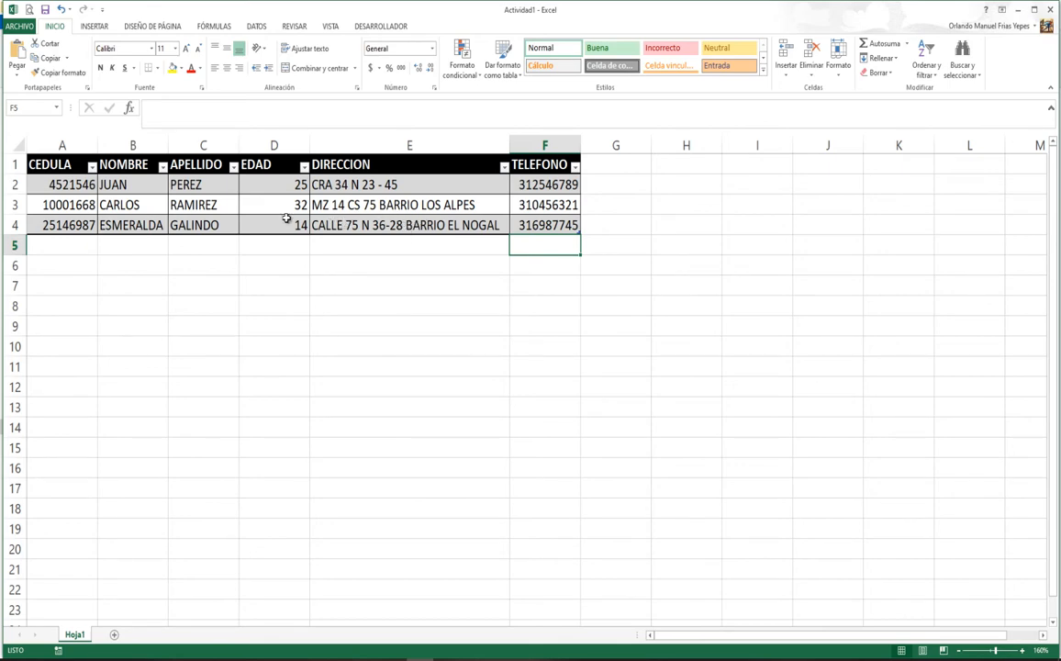
left_click(63, 248)
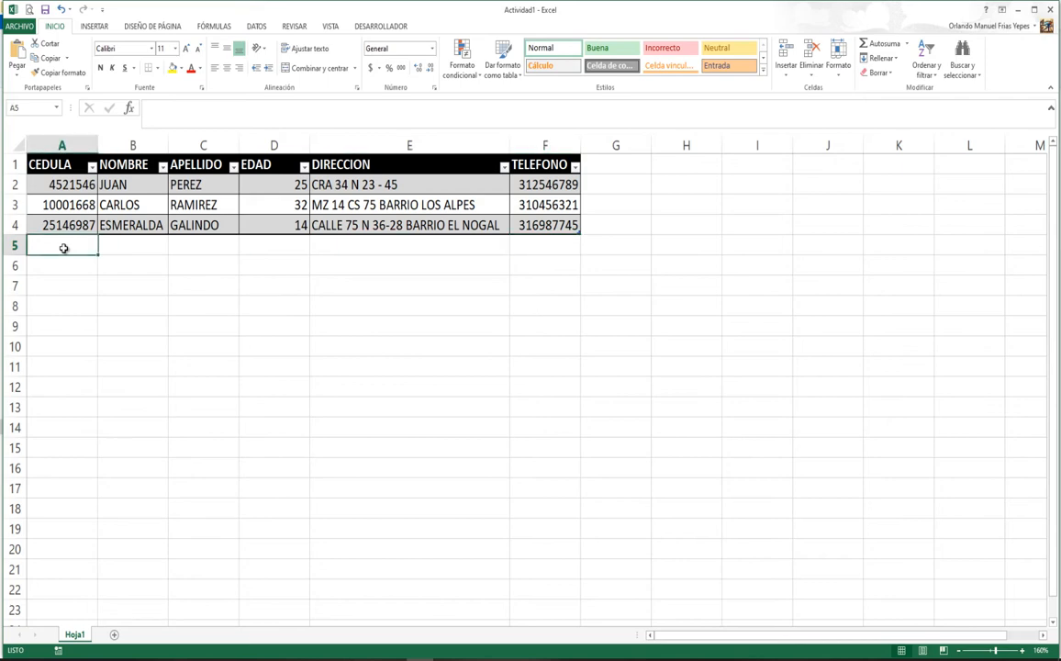
left_click(69, 269)
left_click(66, 290)
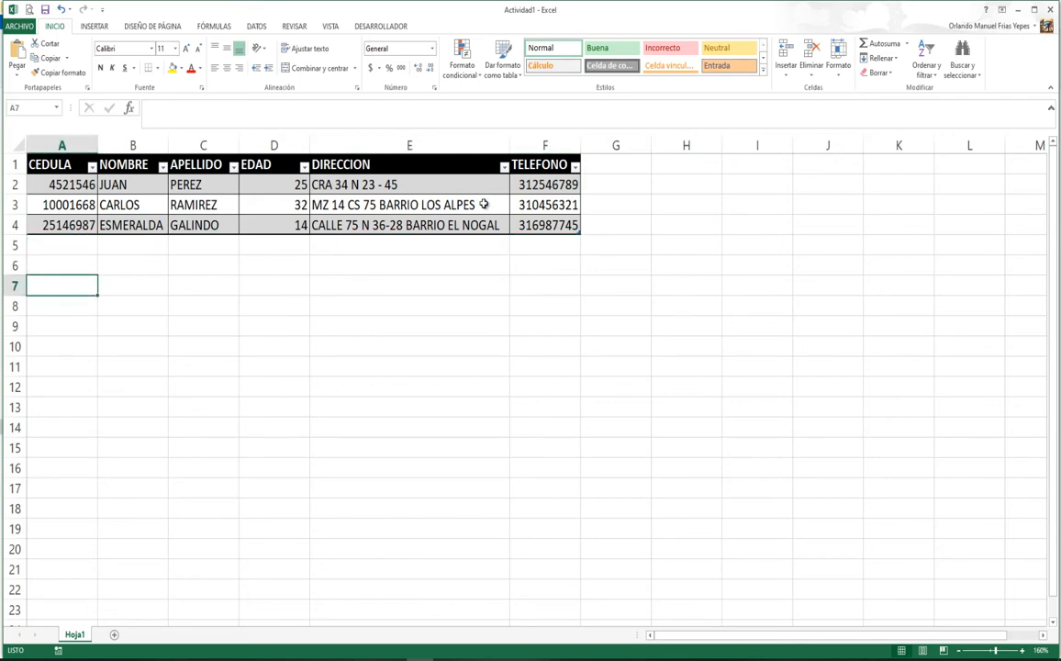
left_click(615, 164)
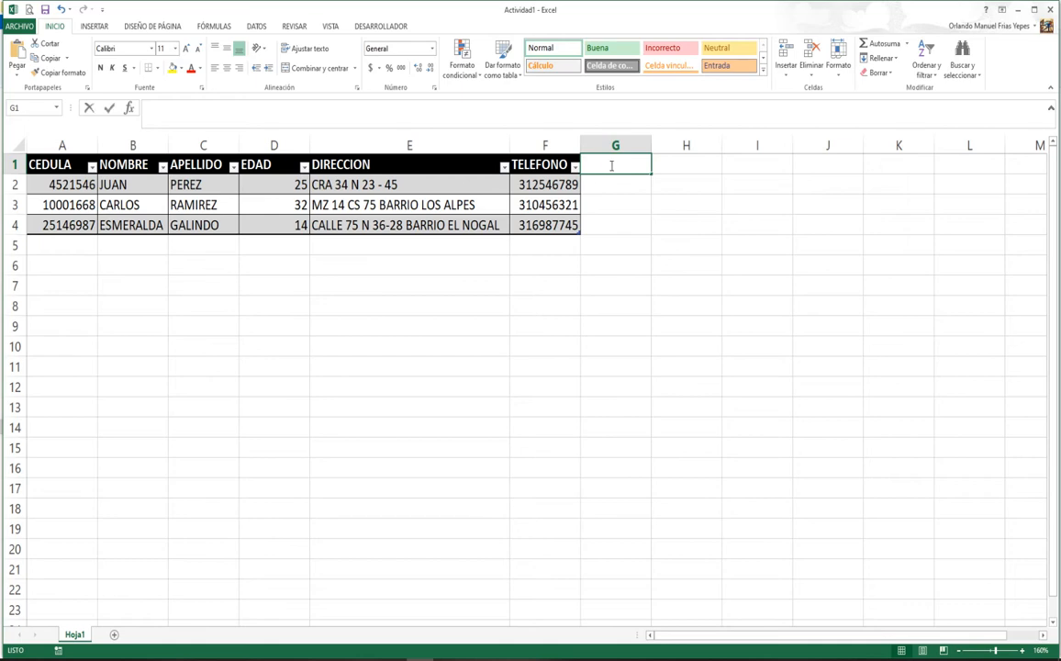
Step: Add a MAYOR header in G1 to extend the usuarios table, then select G2
type("MAYOR")
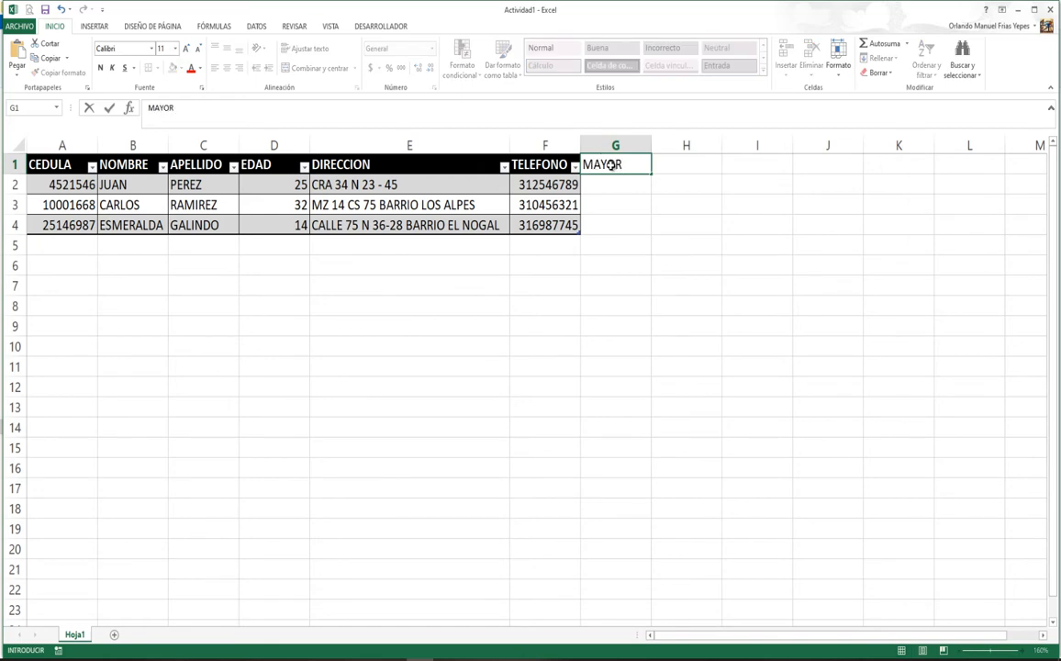
key("Return")
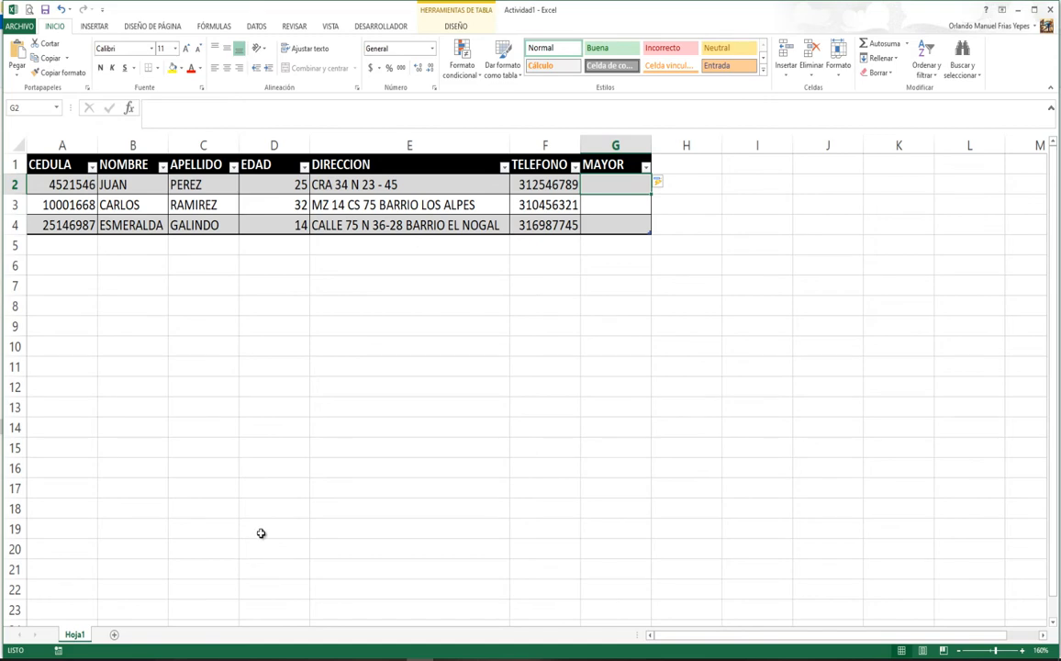
scroll(261, 535, "down", 2)
scroll(260, 533, "up", 2)
left_click(272, 184)
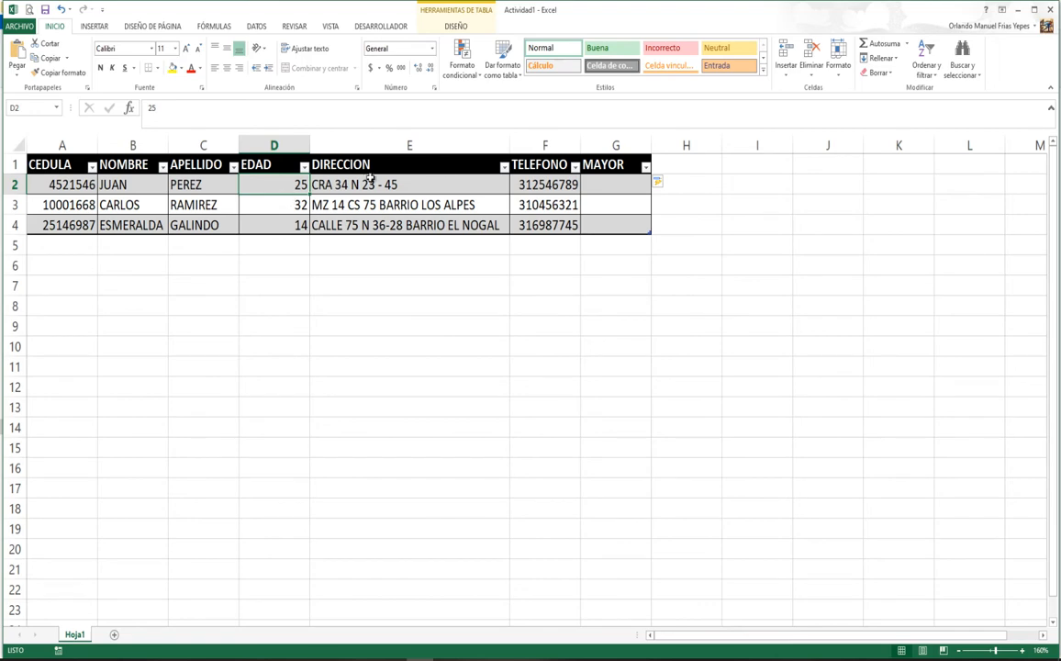
left_click(623, 184)
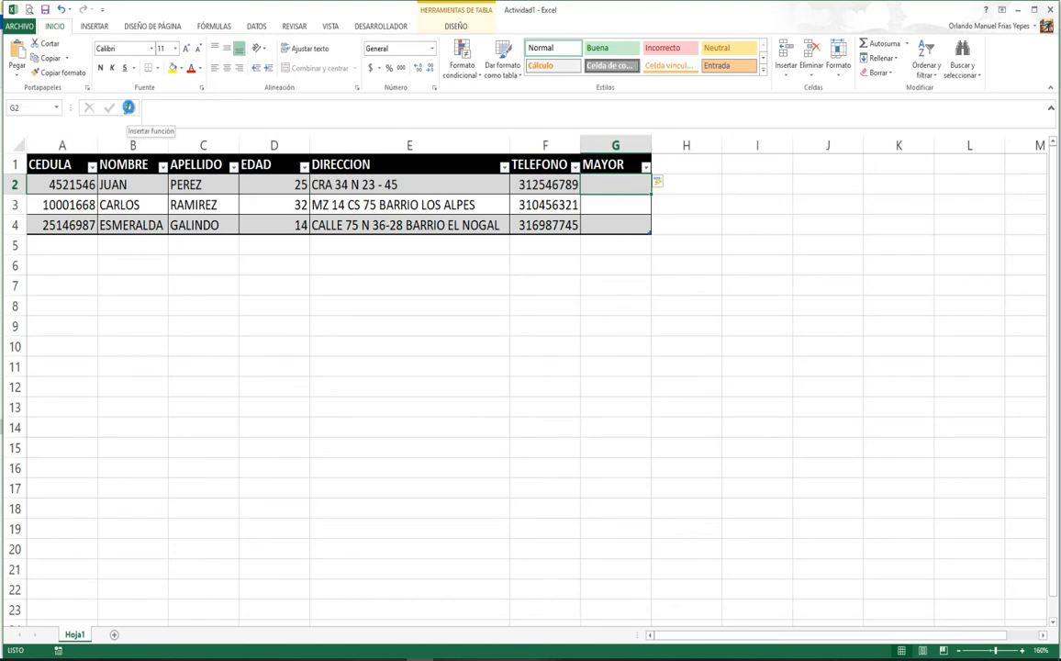
Step: Insert the SI function from the Lógica category into G2
left_click(128, 107)
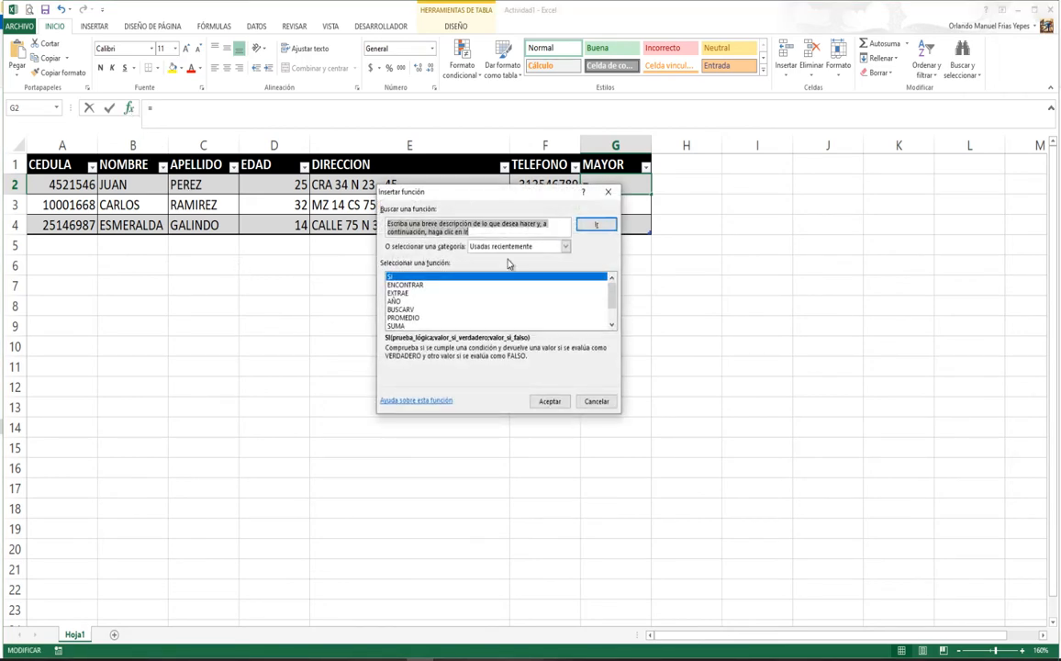
left_click(565, 246)
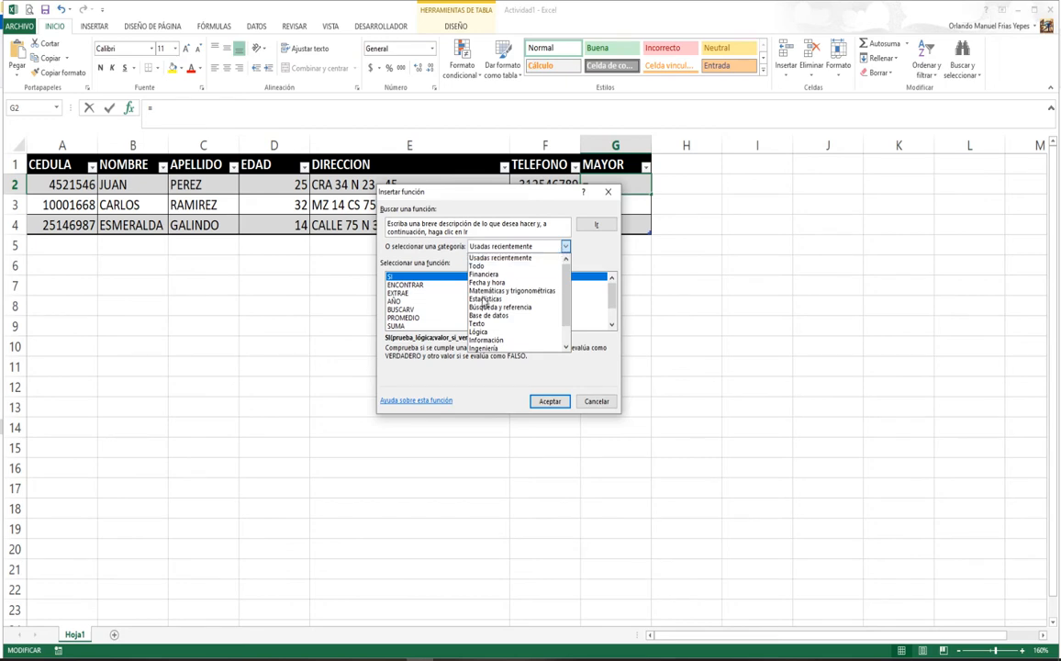
left_click(480, 332)
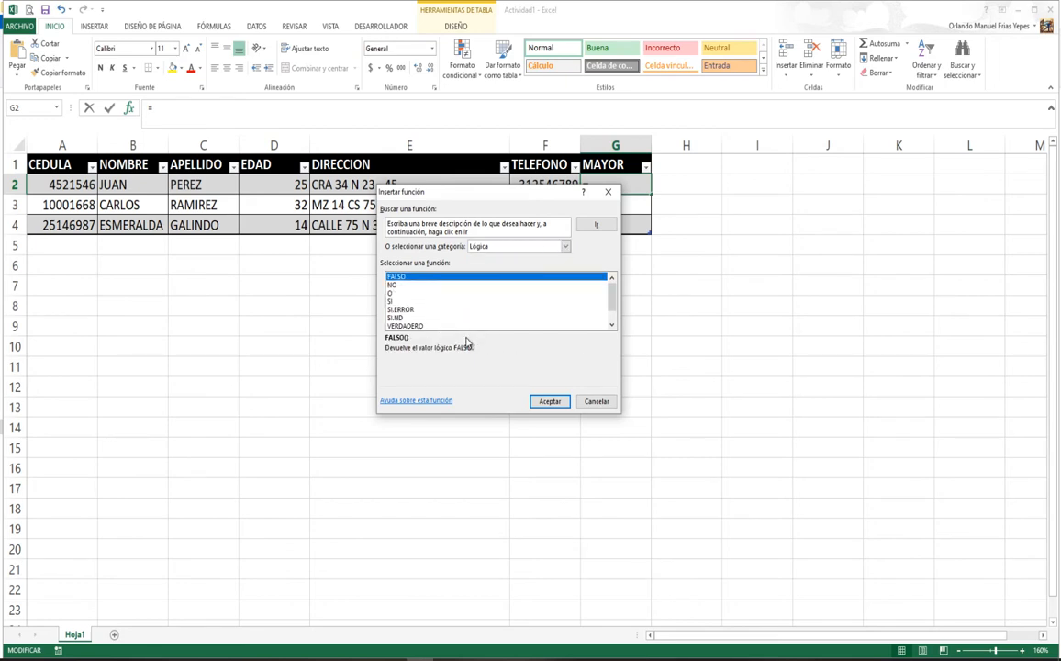
left_click(393, 284)
left_click(393, 293)
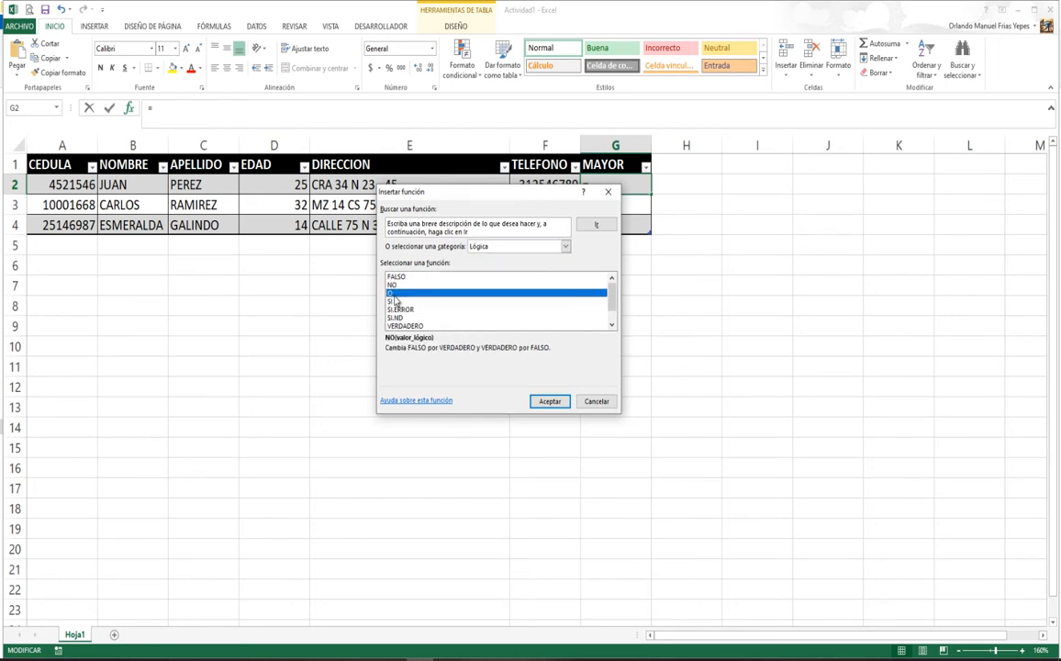
left_click(392, 301)
left_click(397, 309)
left_click(404, 317)
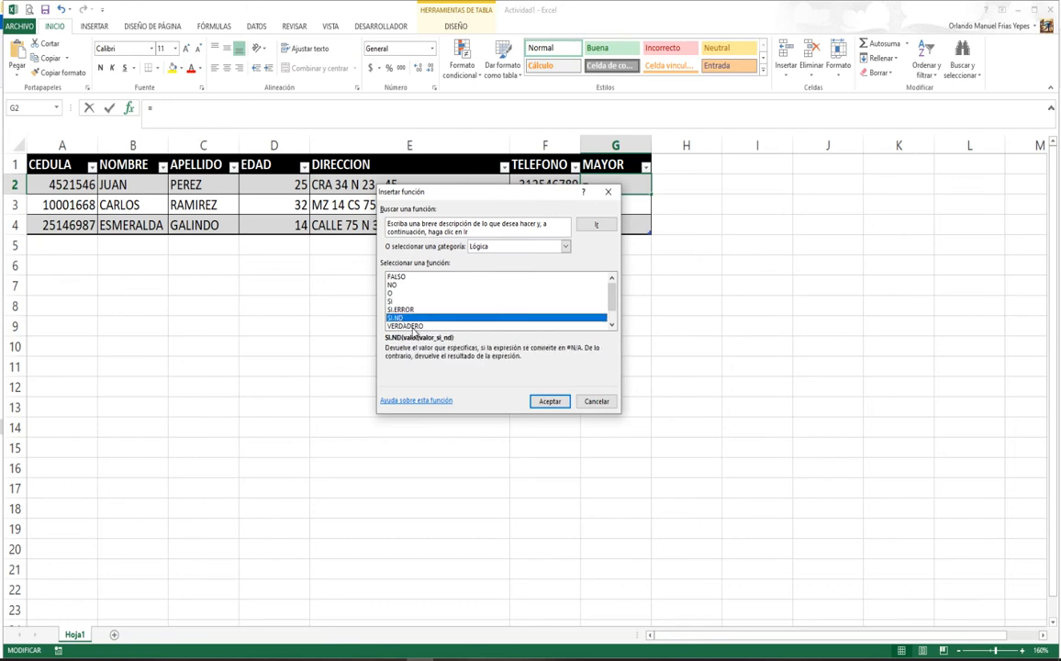
left_click(413, 327)
left_click(612, 324)
left_click(612, 325)
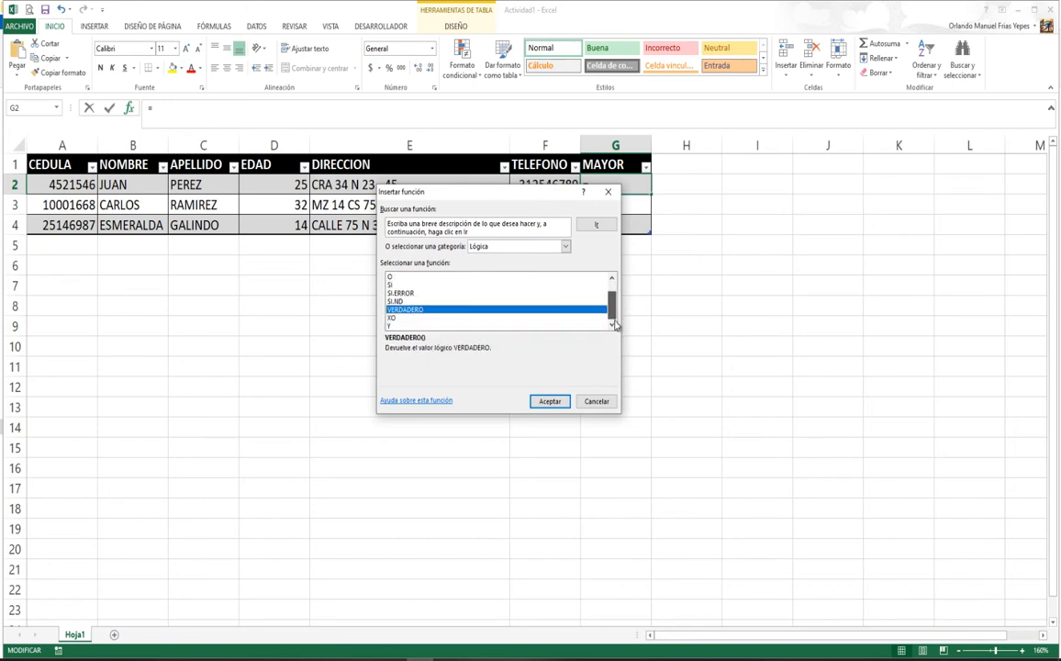
scroll(493, 301, "up", 1)
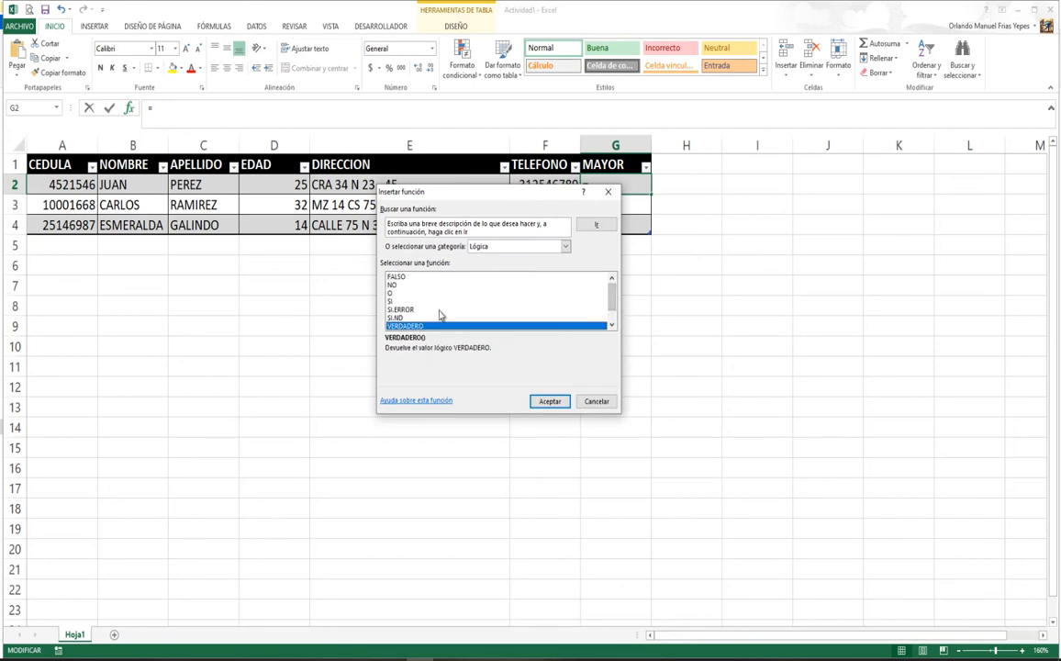
left_click(391, 302)
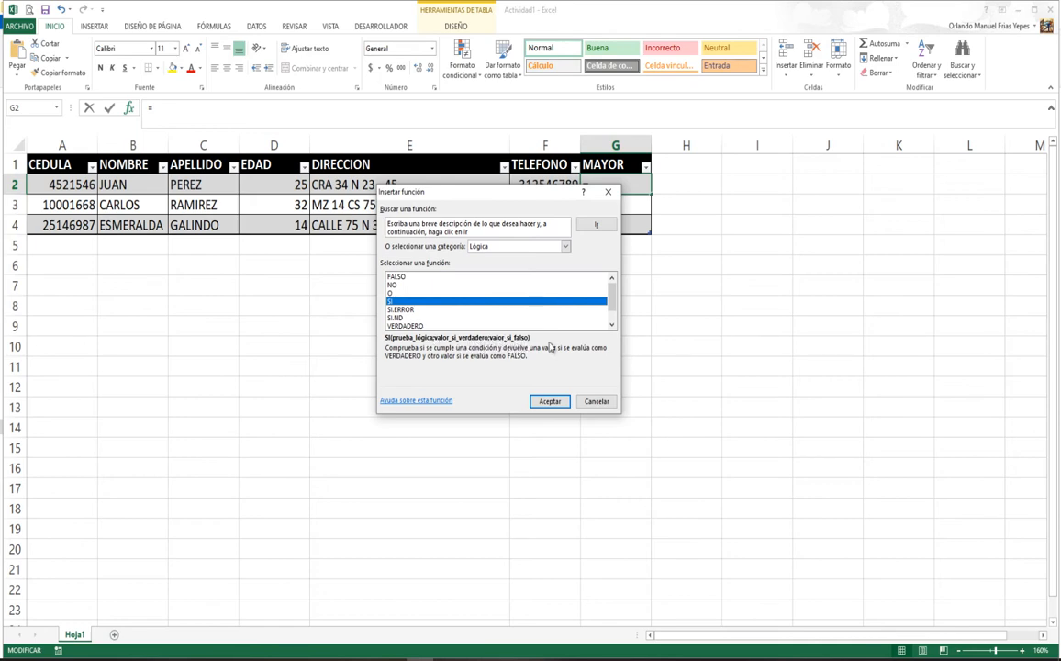
left_click(549, 402)
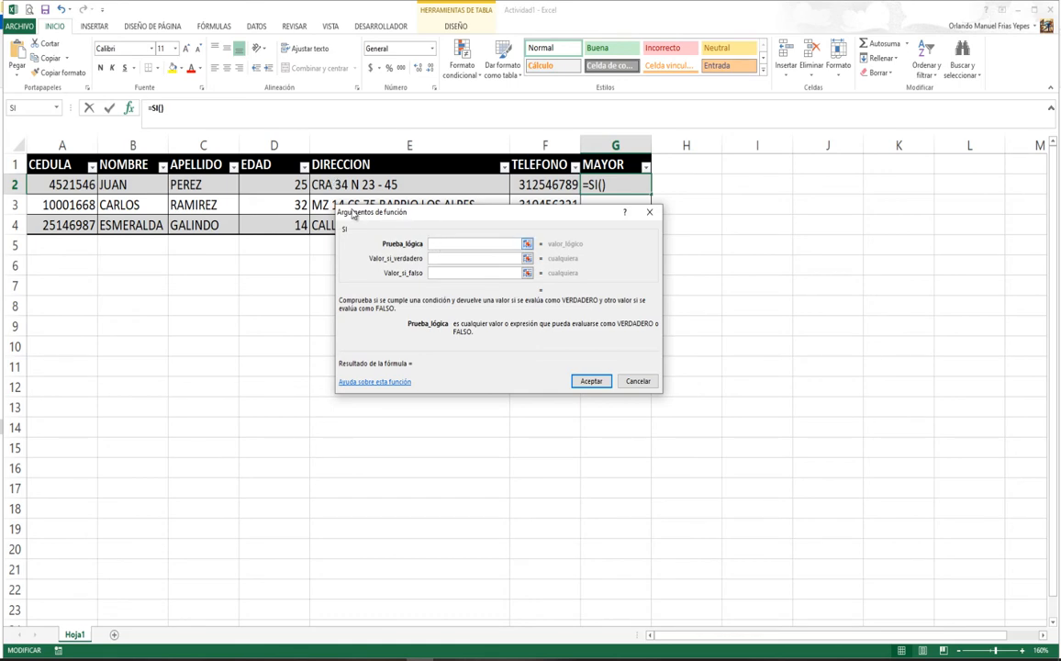
left_click(282, 185)
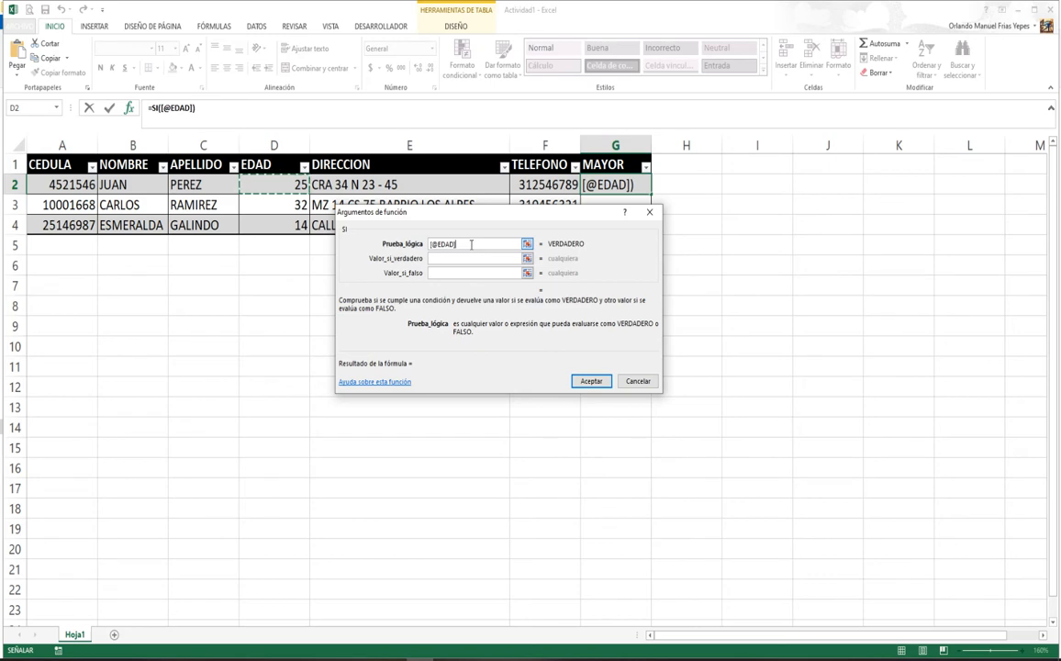
type("<")
key("BackSpace")
type(">")
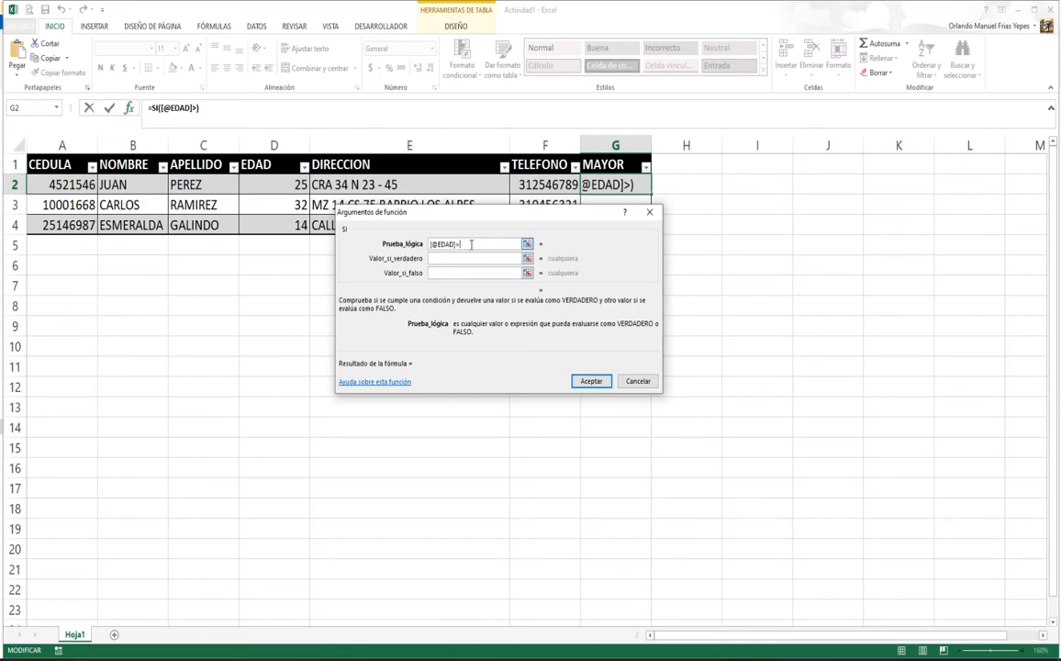
type("=")
type("18")
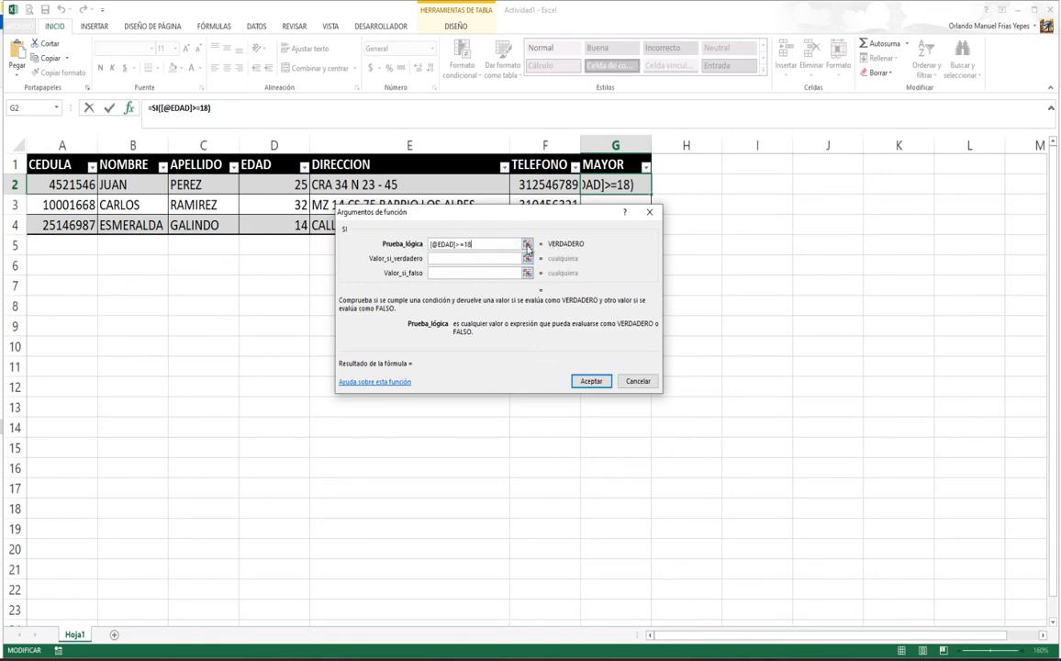
Step: Return "SI" when true and "NO" when false, and apply it to the MAYOR column
left_click(441, 260)
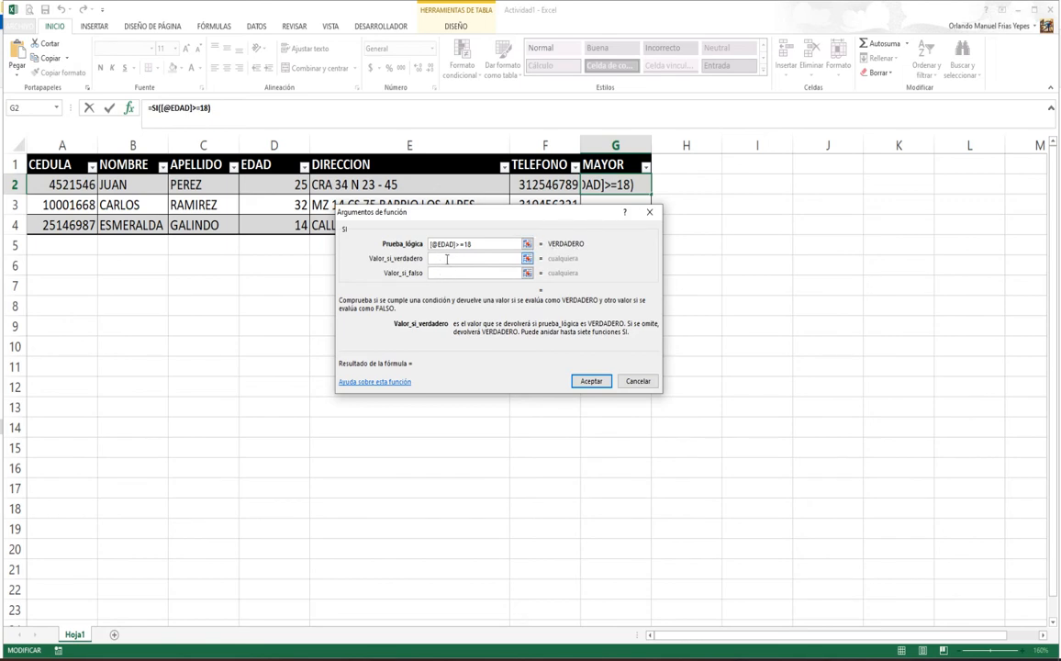
type("\"")
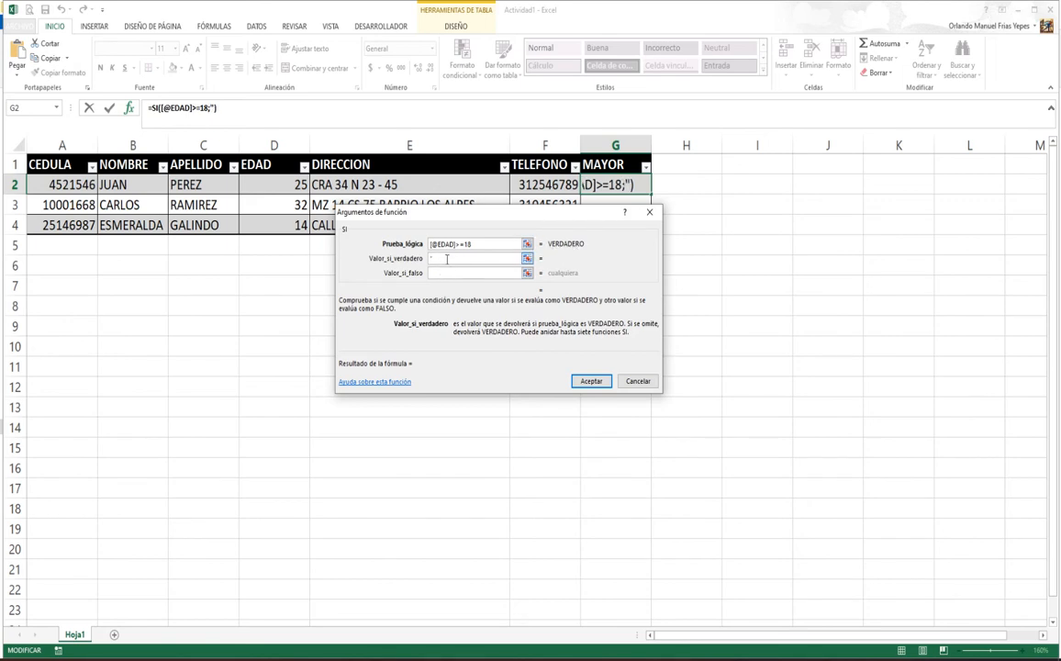
type("SI\"")
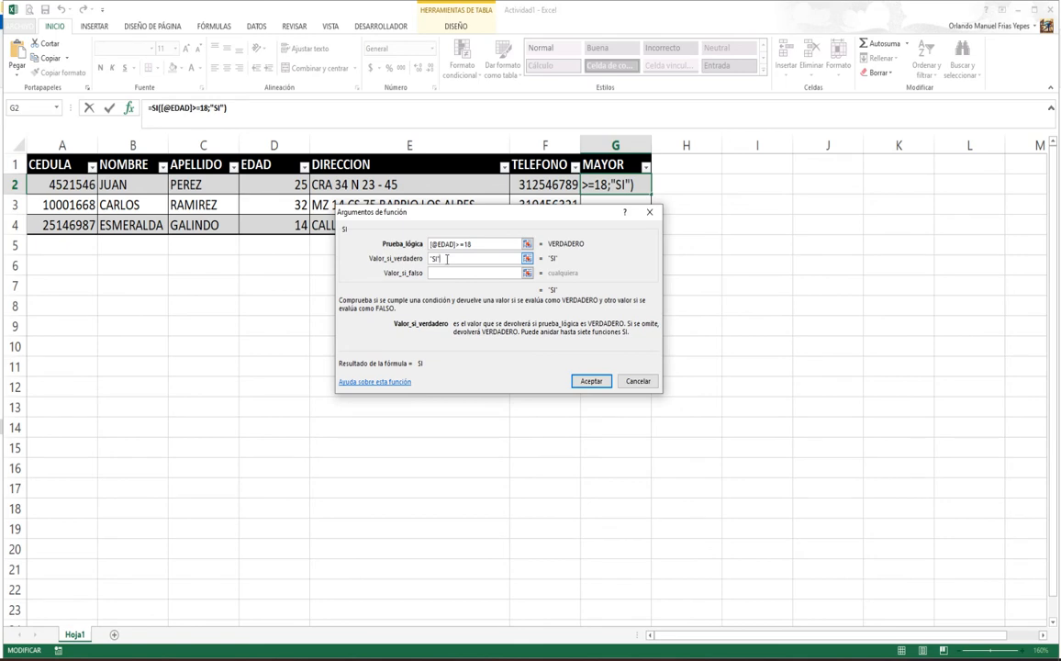
left_click(446, 274)
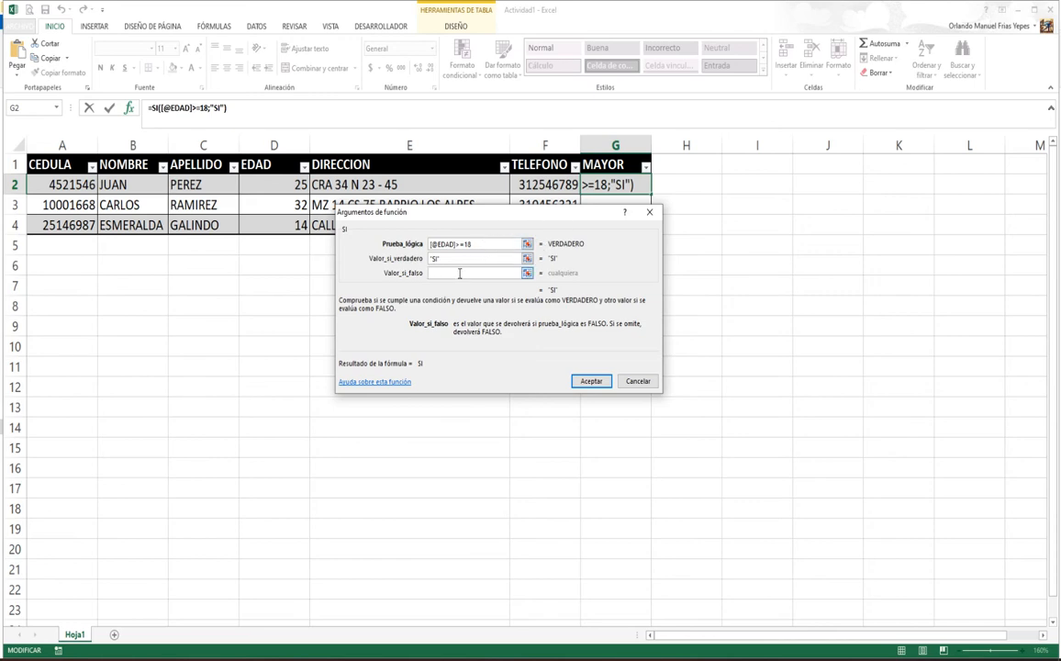
type("\"NO\"")
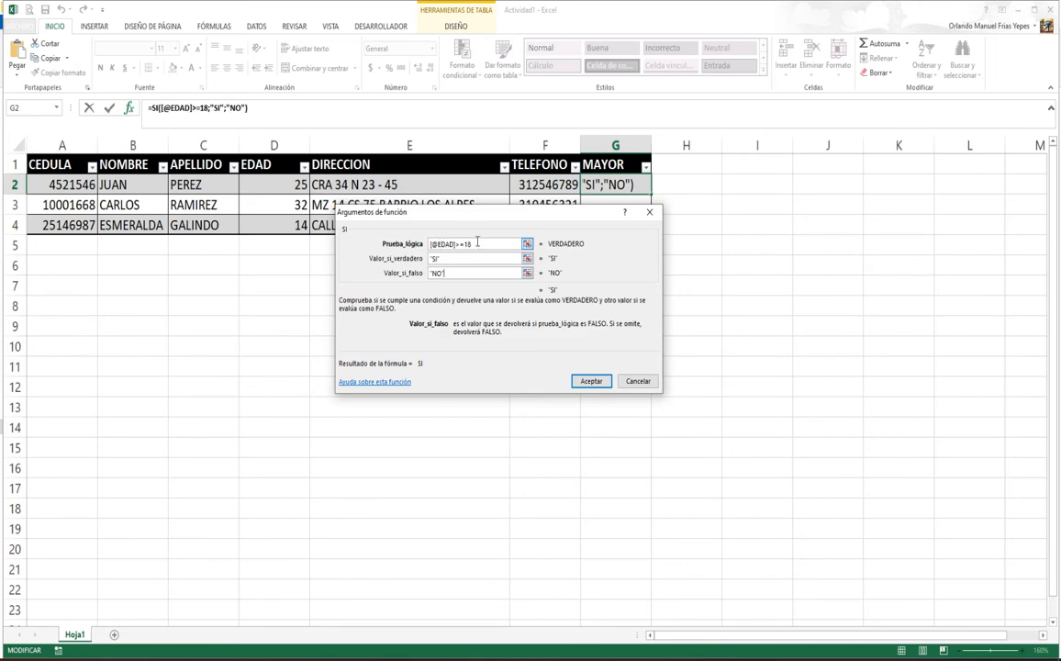
left_click(587, 383)
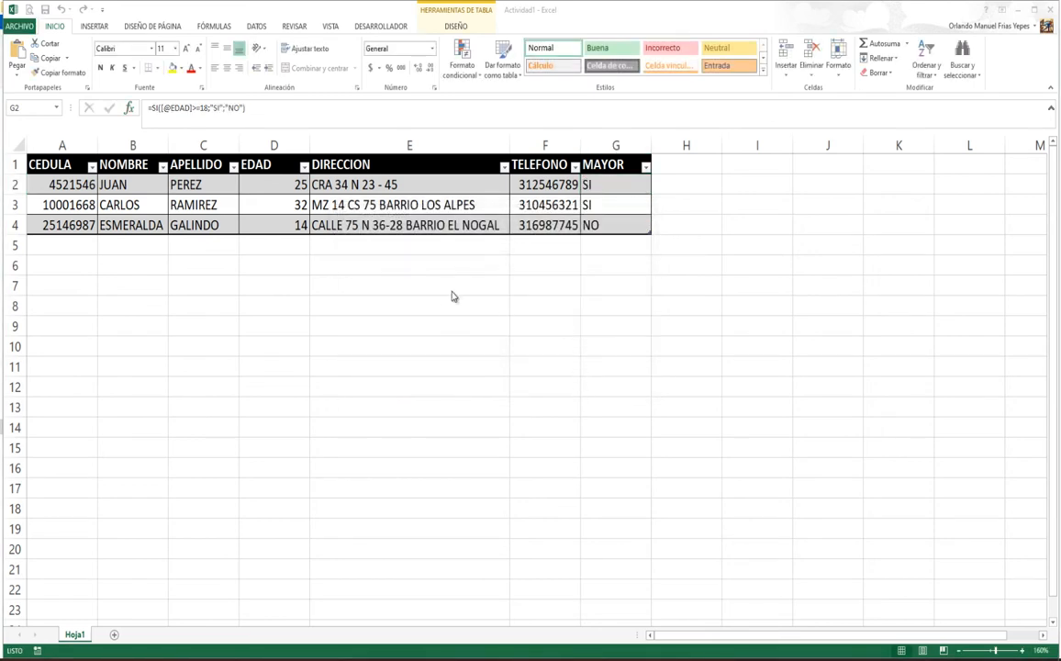
left_click(609, 188)
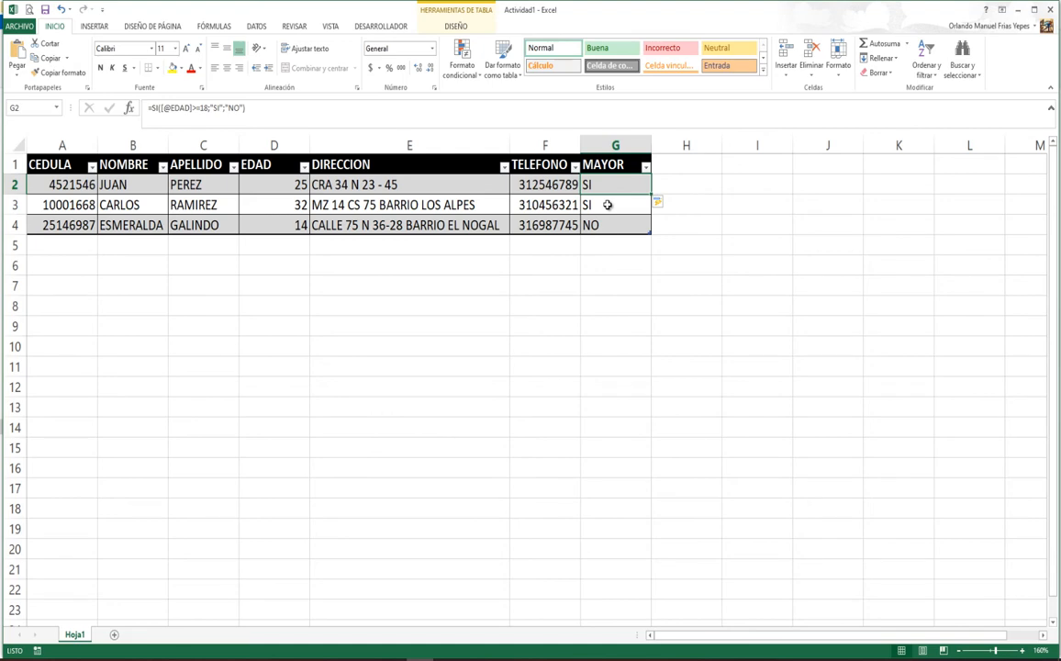
left_click(607, 207)
left_click(608, 225)
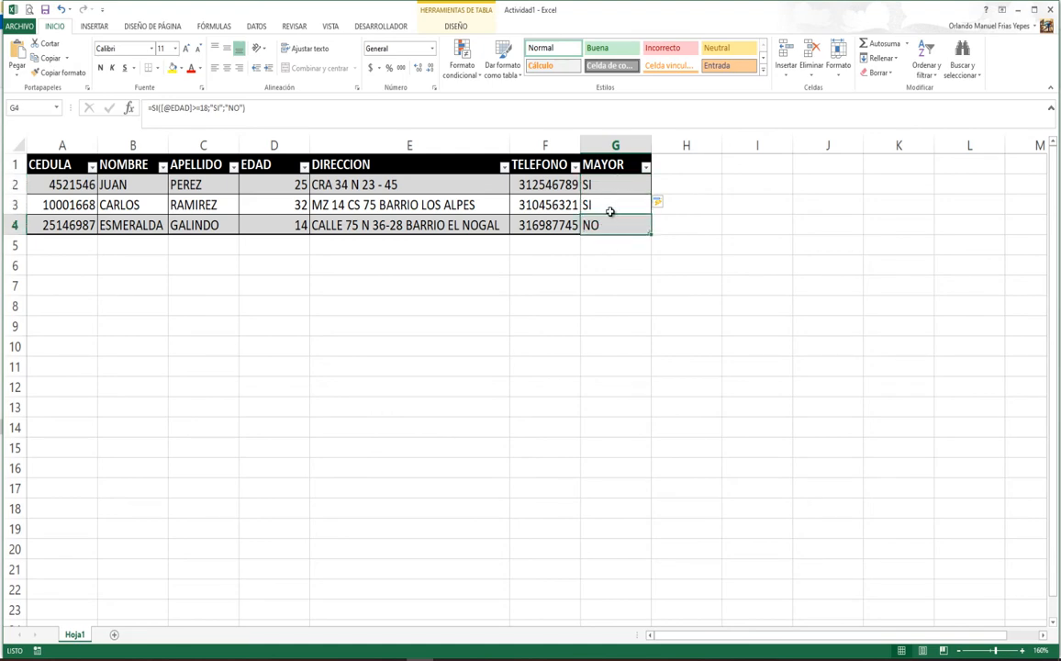
left_click(61, 248)
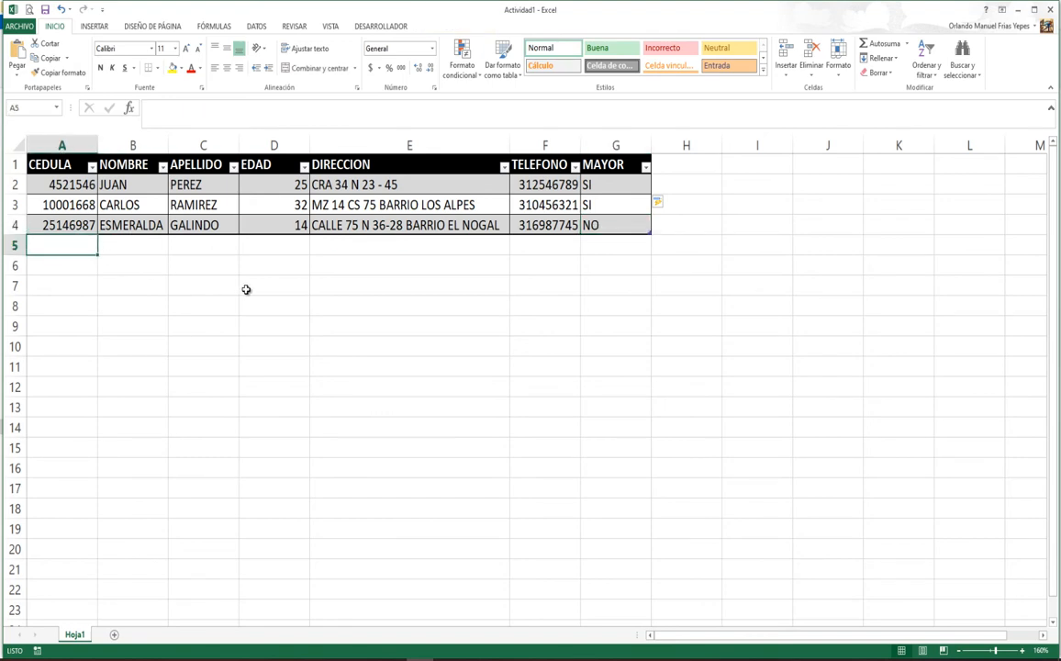
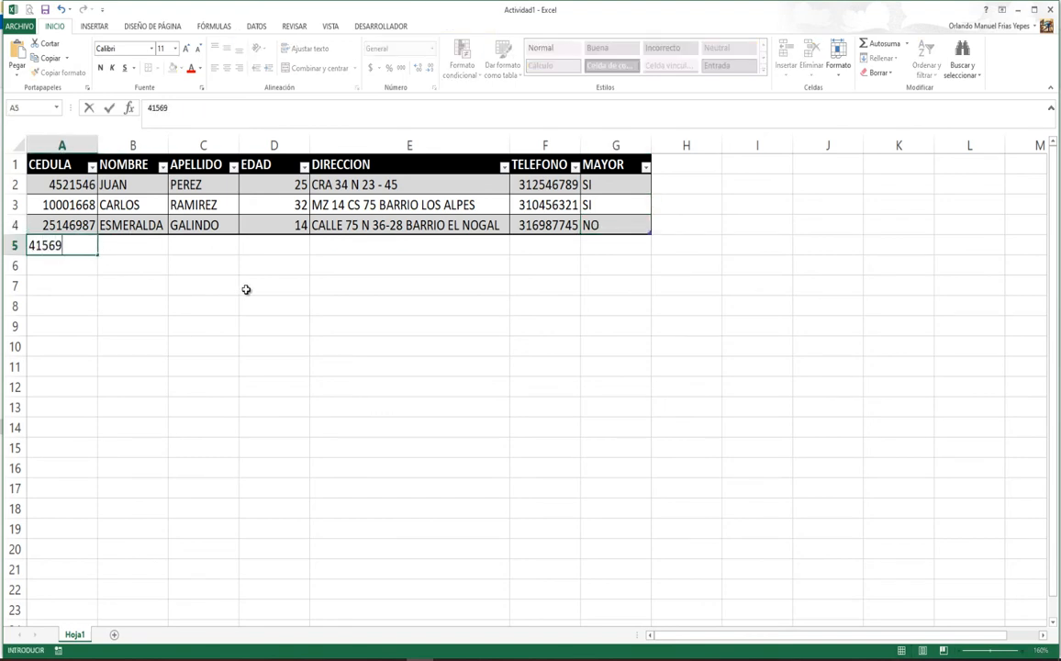
Step: Start a new table row with the person's ID number, first name, surname and age 12
key("Tab")
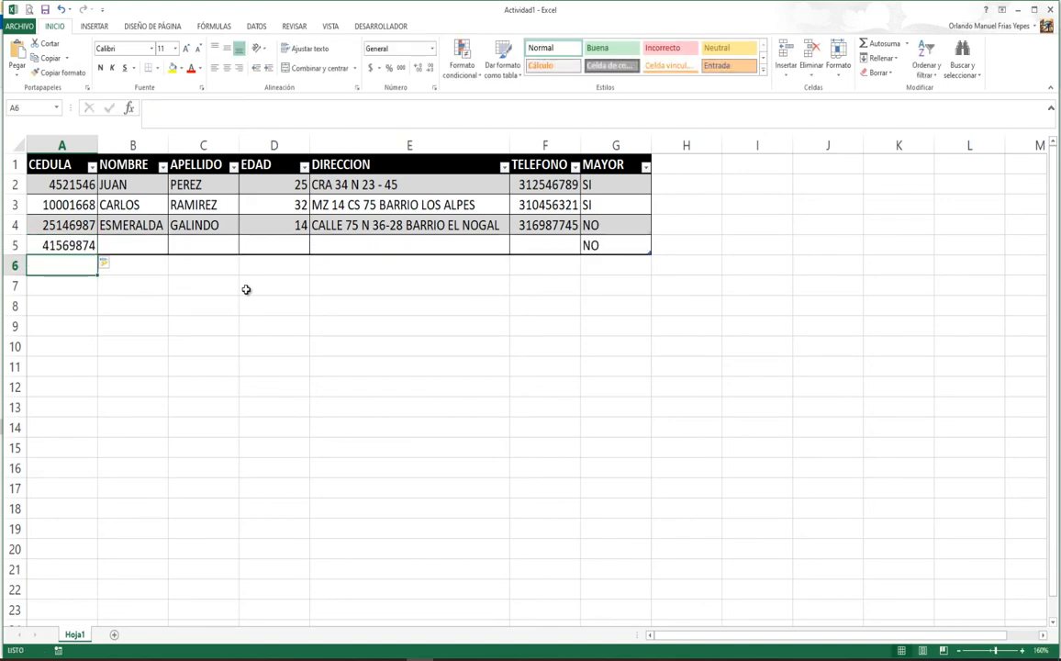
key("Tab")
key("Tab")
key("Tab")
key("Tab")
key("Tab")
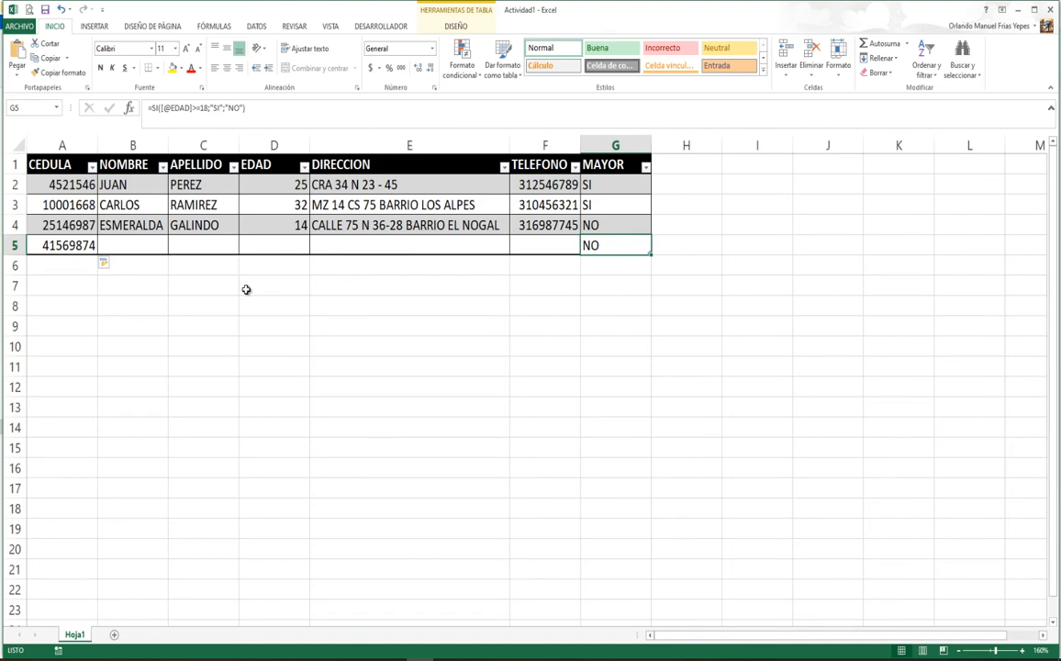
key("shift+Tab")
key("shift+Tab")
key("shift+Tab")
key("shift+Tab")
key("shift+Tab")
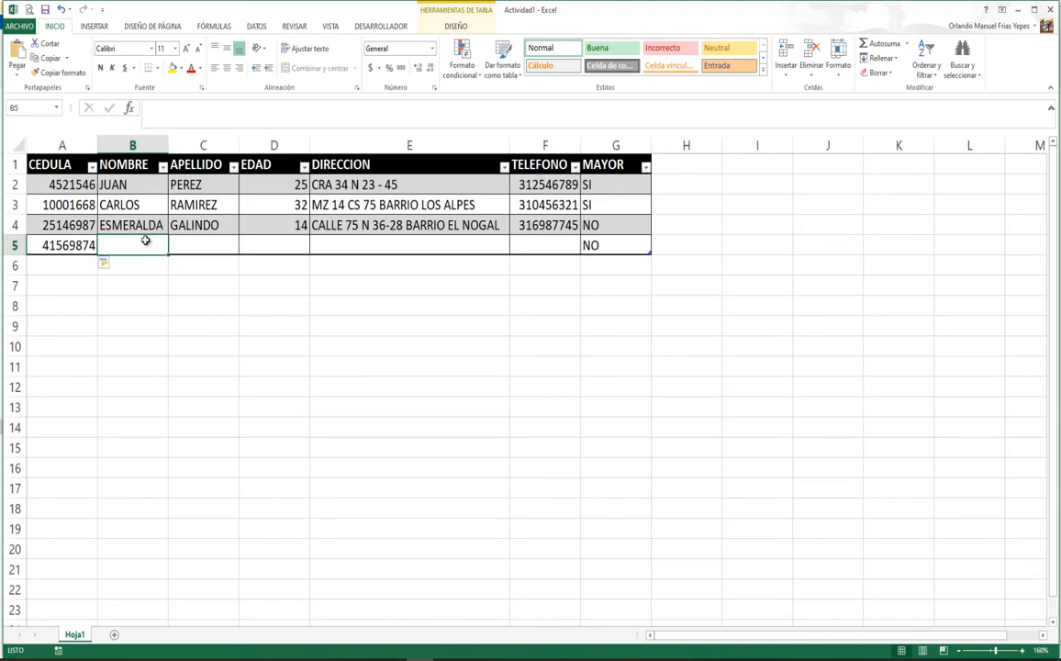
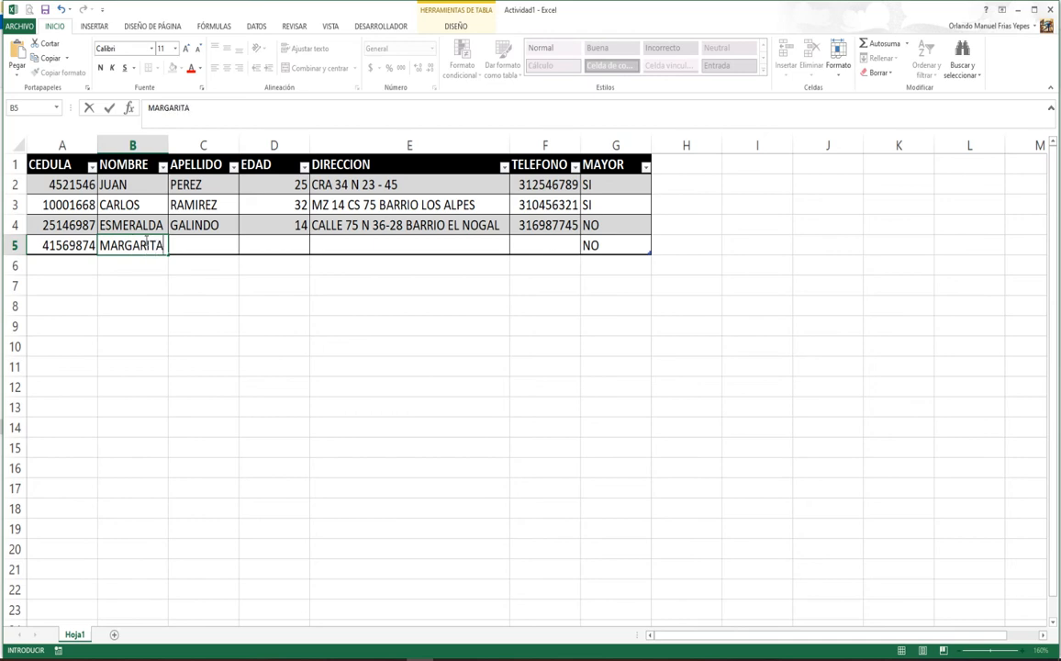
key("Tab")
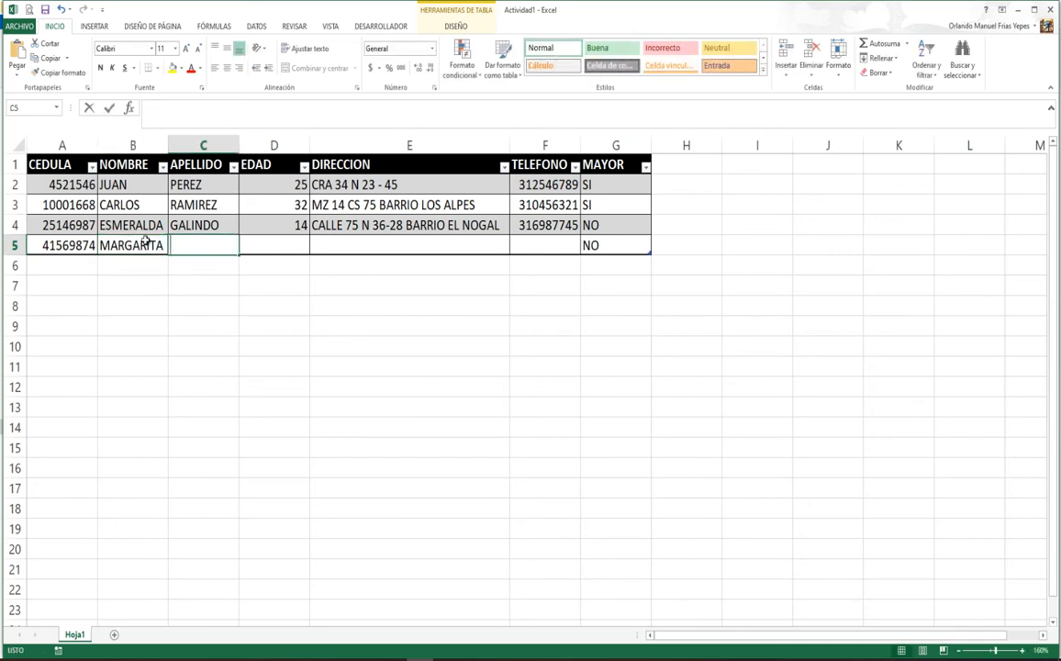
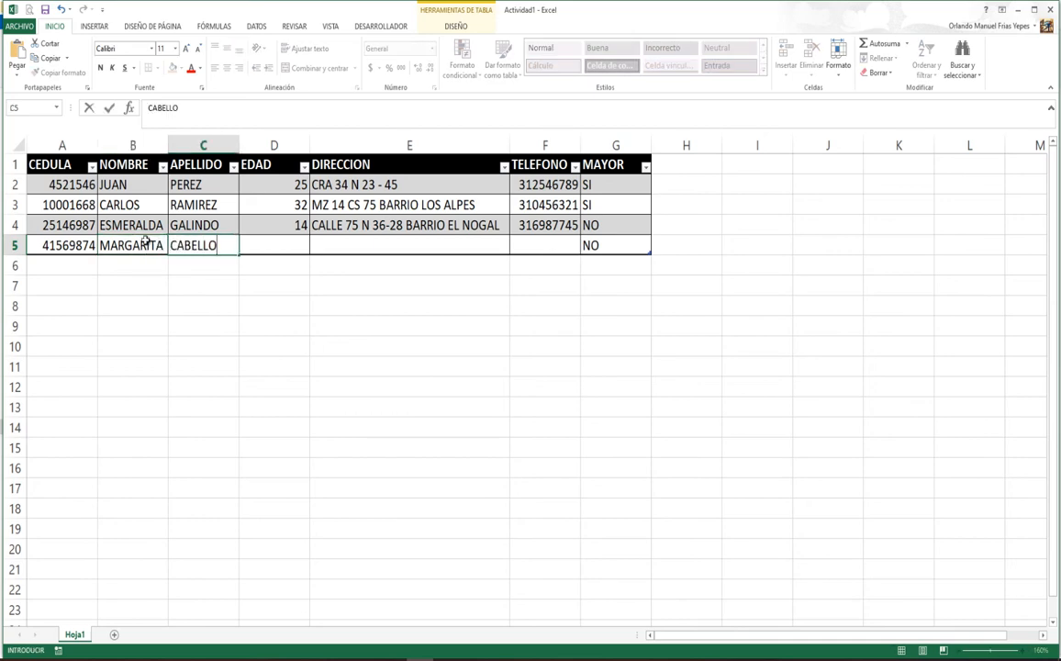
key("Tab")
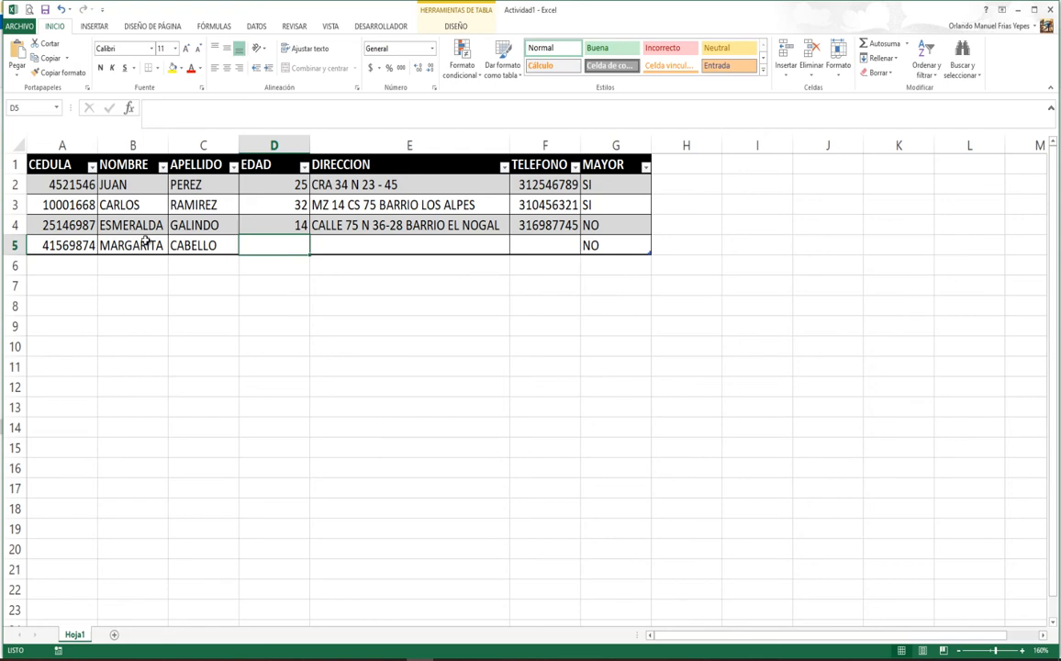
type("12")
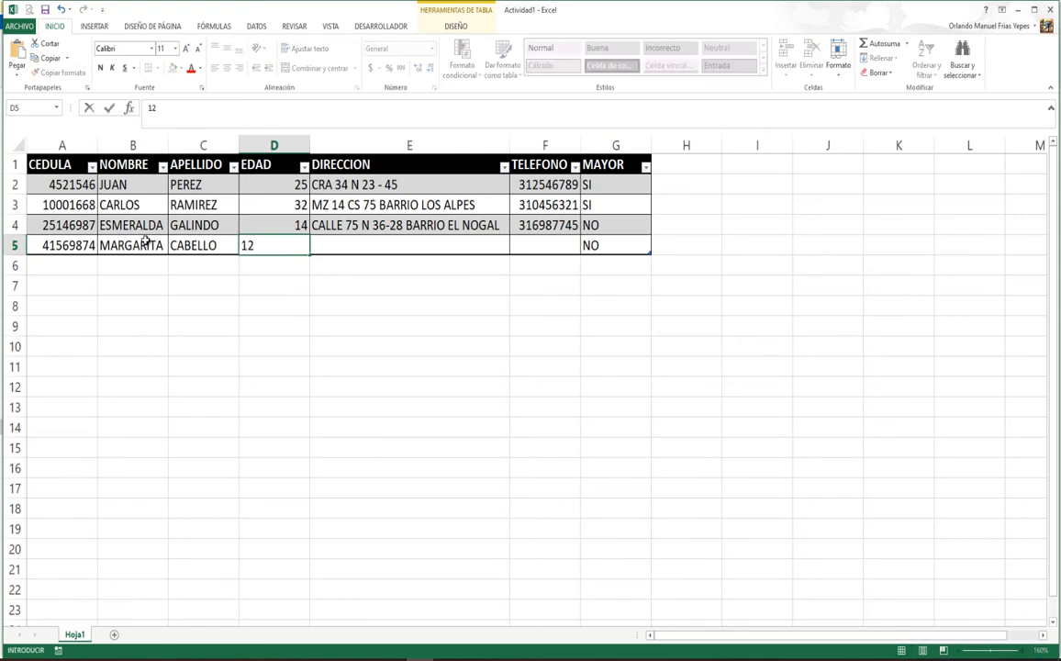
key("Tab")
key("Tab")
key("Tab")
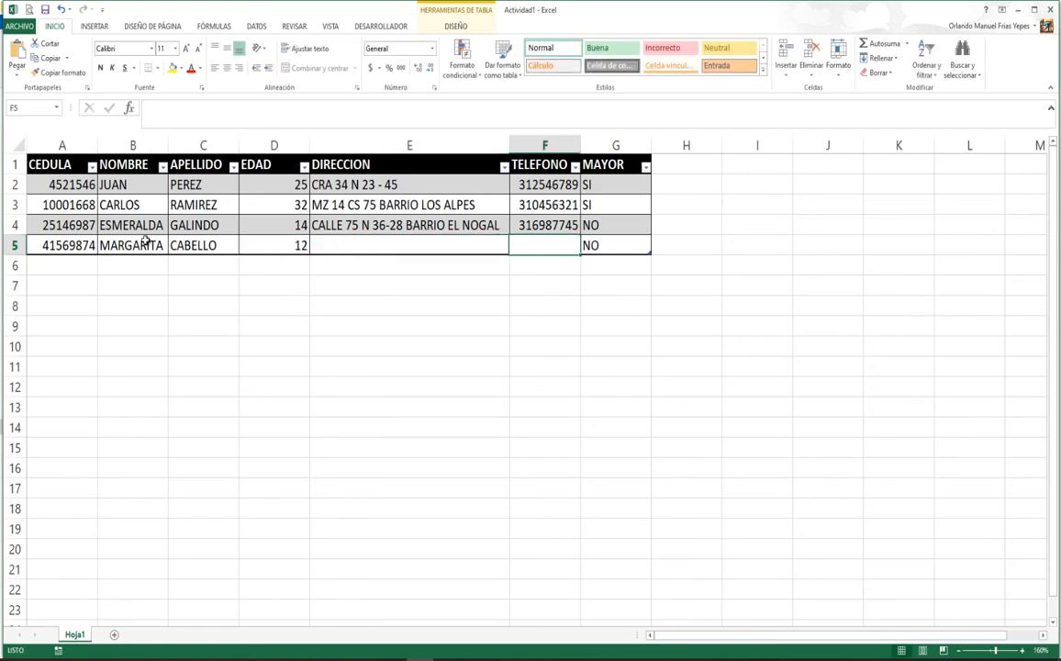
Step: Change the new row's age from 12 to 18 so MAYOR shows SI
key("Left")
key("Left")
key("Left")
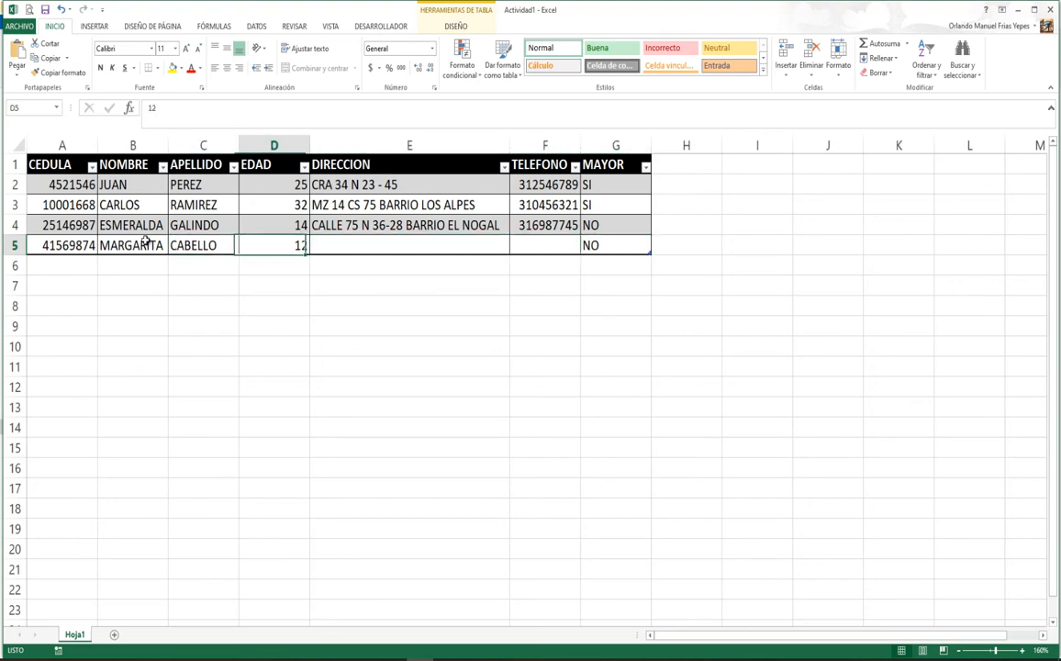
key("Right")
key("Right")
key("Right")
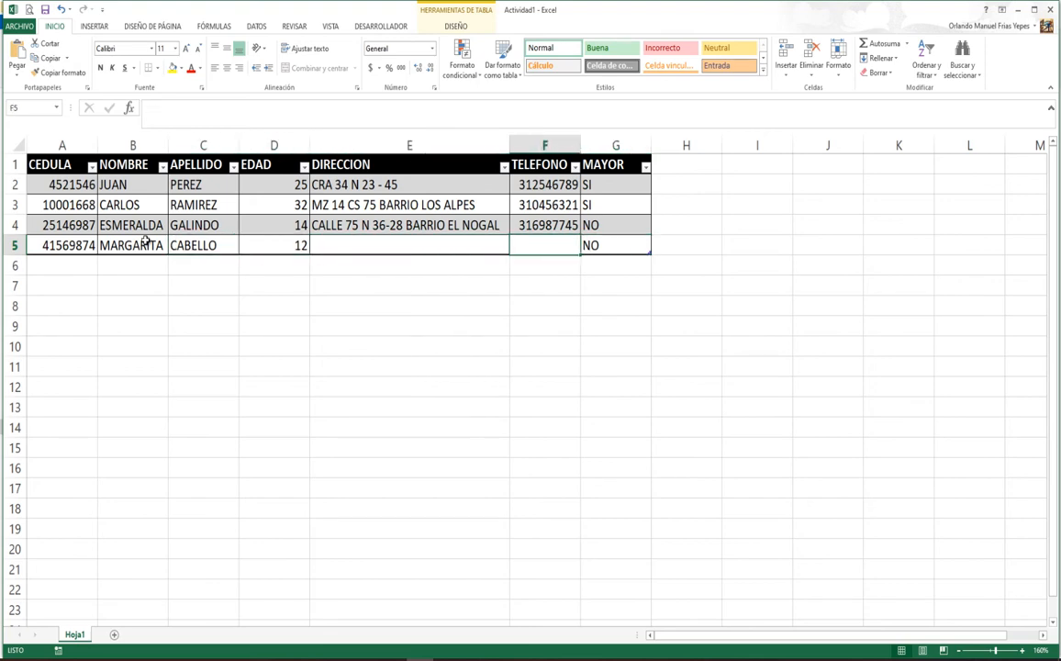
key("Left")
key("Left")
key("Left")
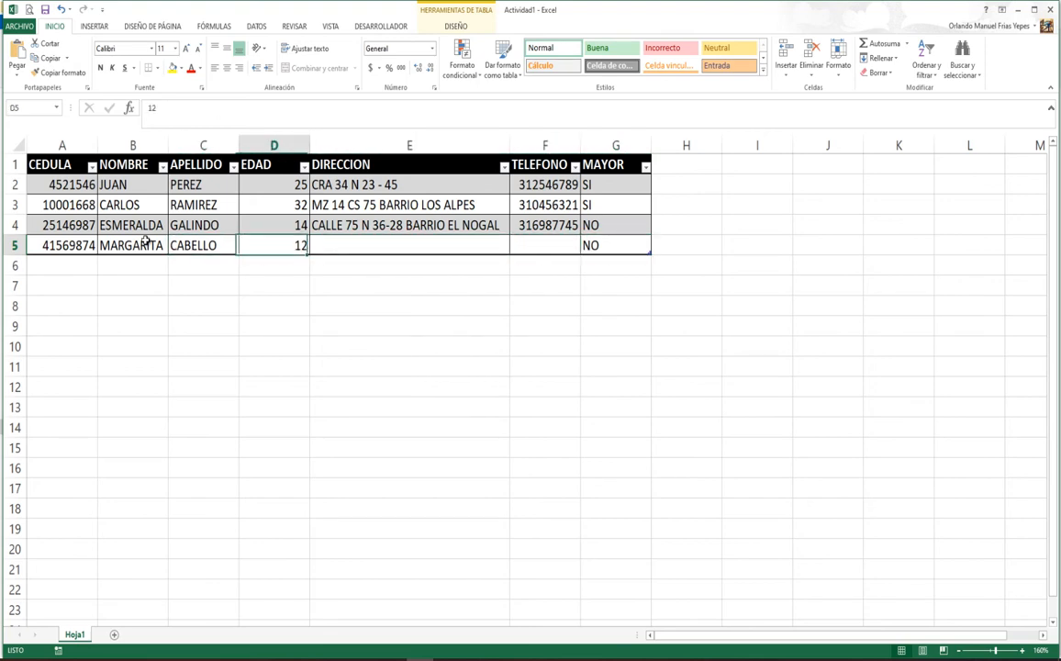
key("Delete")
key("Up")
key("Right")
key("Down")
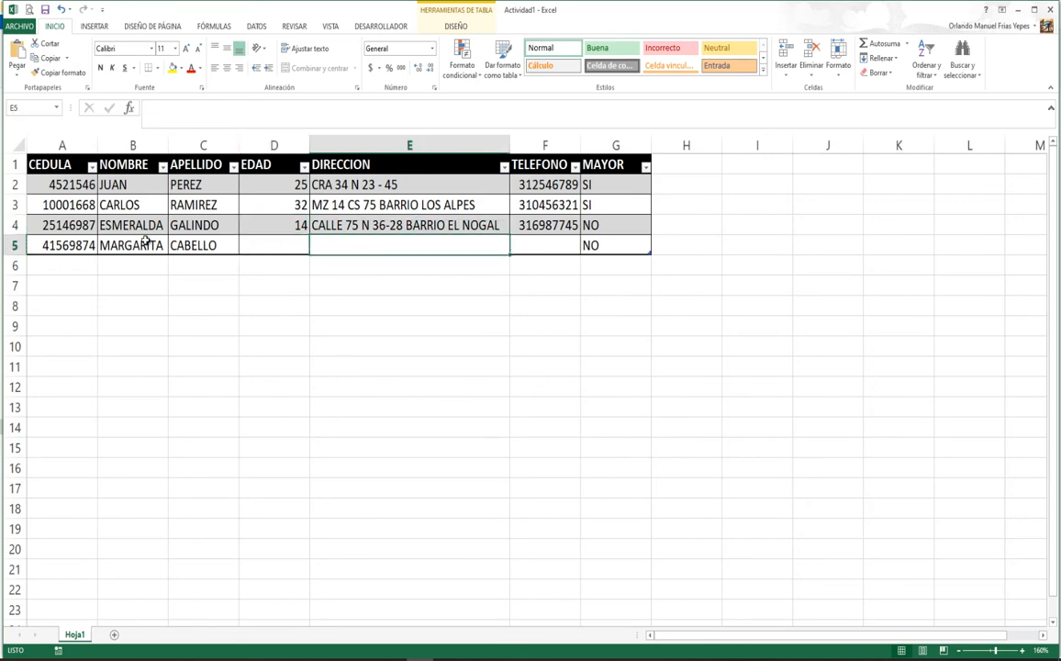
key("Left")
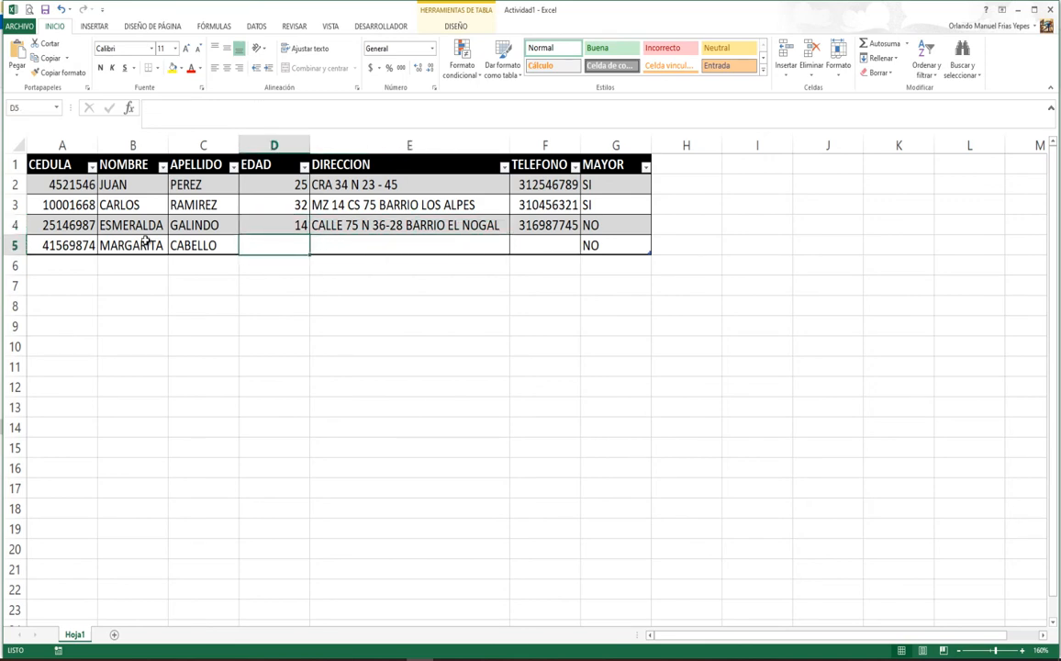
type("18")
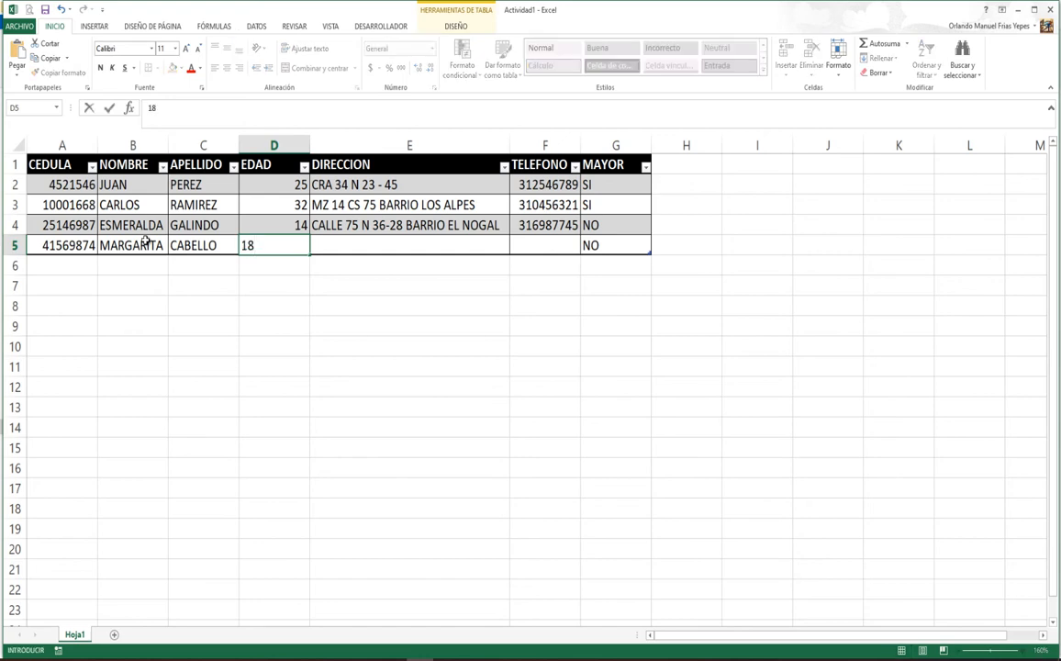
key("Return")
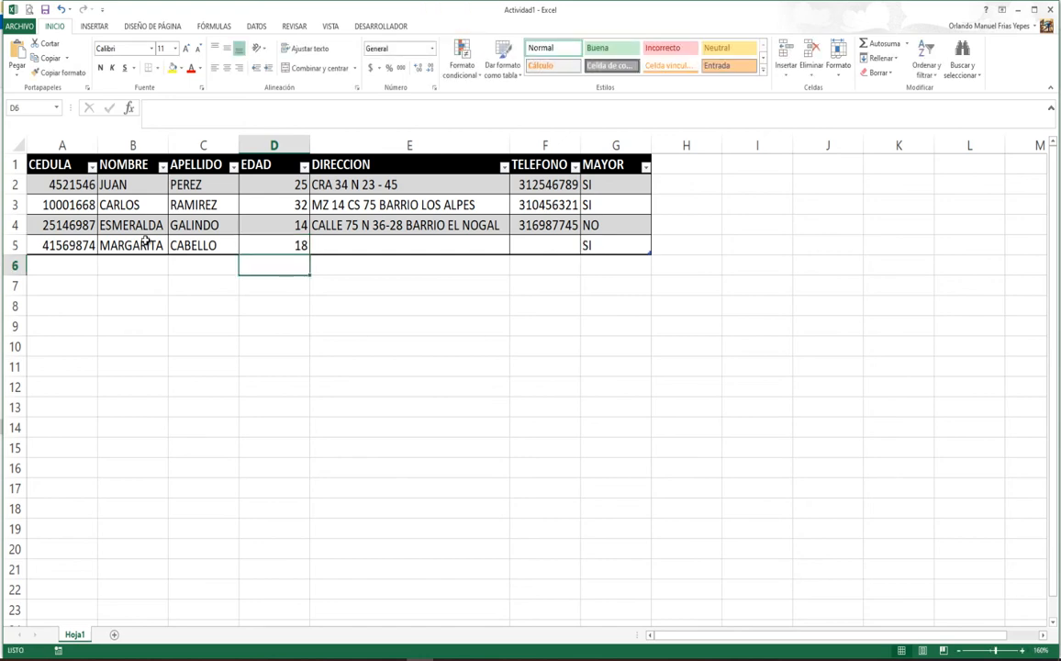
key("Up")
key("Right")
key("Right")
key("Right")
key("Left")
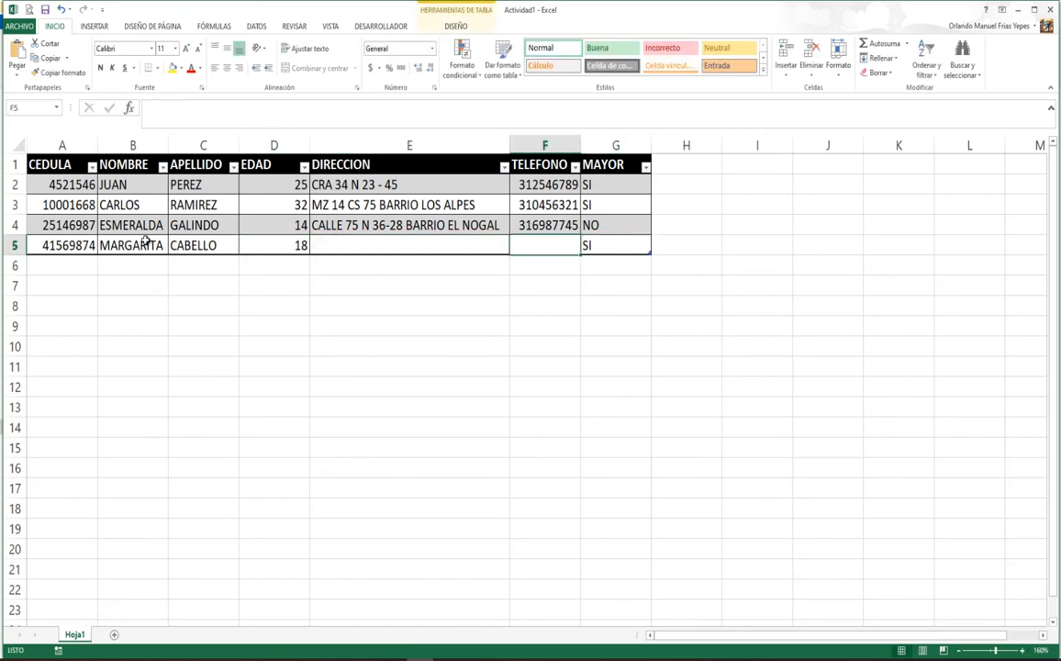
key("Left")
key("Left")
key("Right")
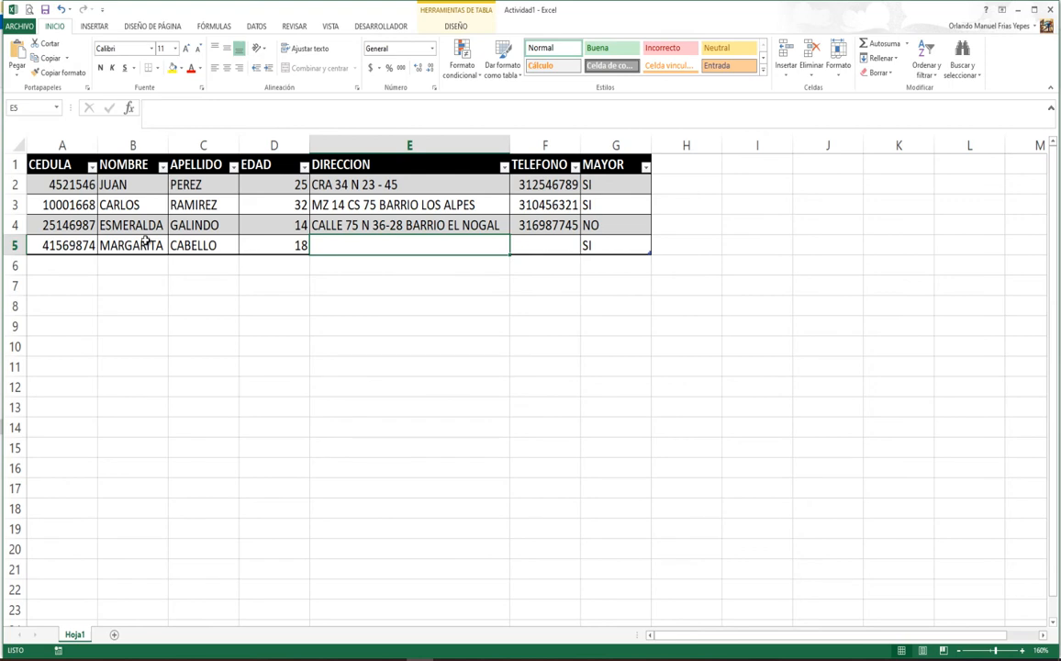
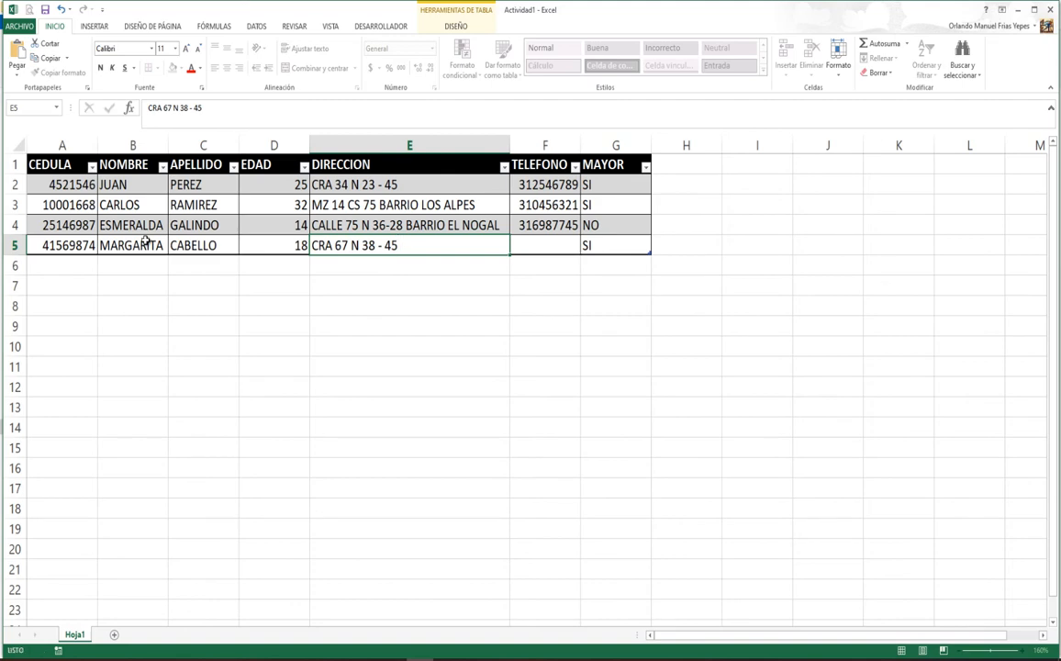
Step: Fill in the new row's street address and phone number
key("Return")
left_click(547, 248)
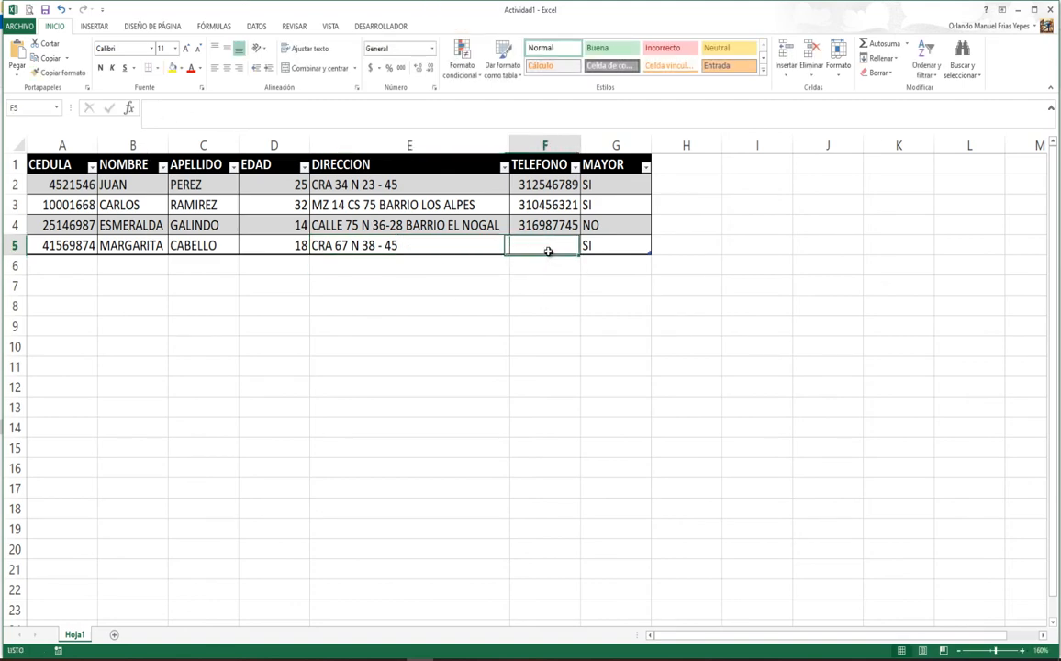
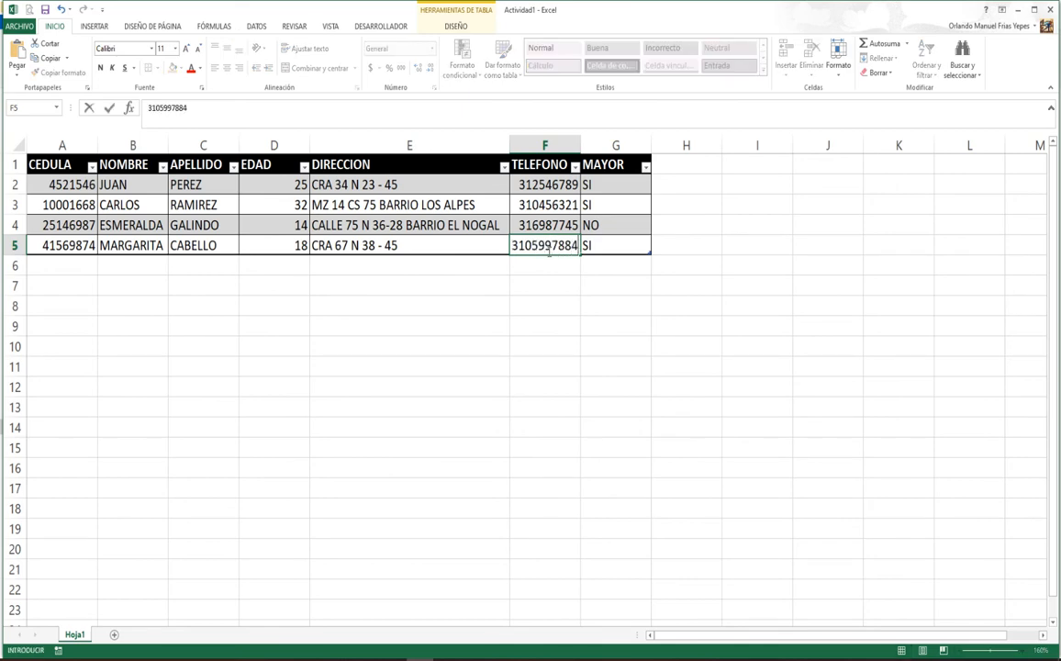
key("Return")
Step: Review the new record and its MAYOR result, then select H1 beside the table
left_click(548, 250)
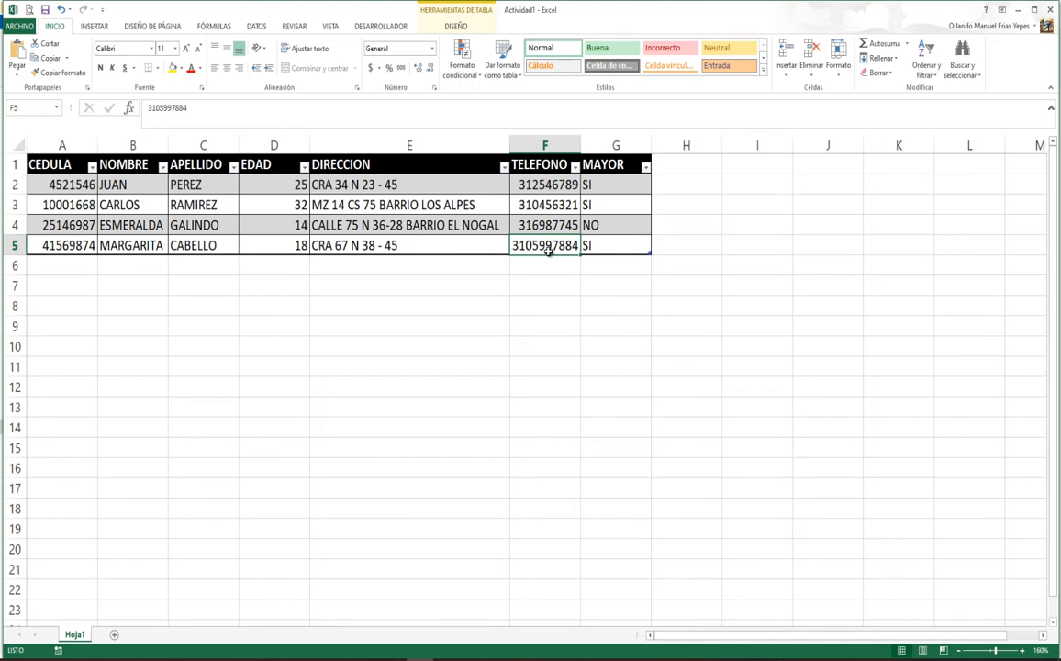
key("Right")
key("Left")
key("Left")
key("Left")
key("Left")
key("Left")
key("Left")
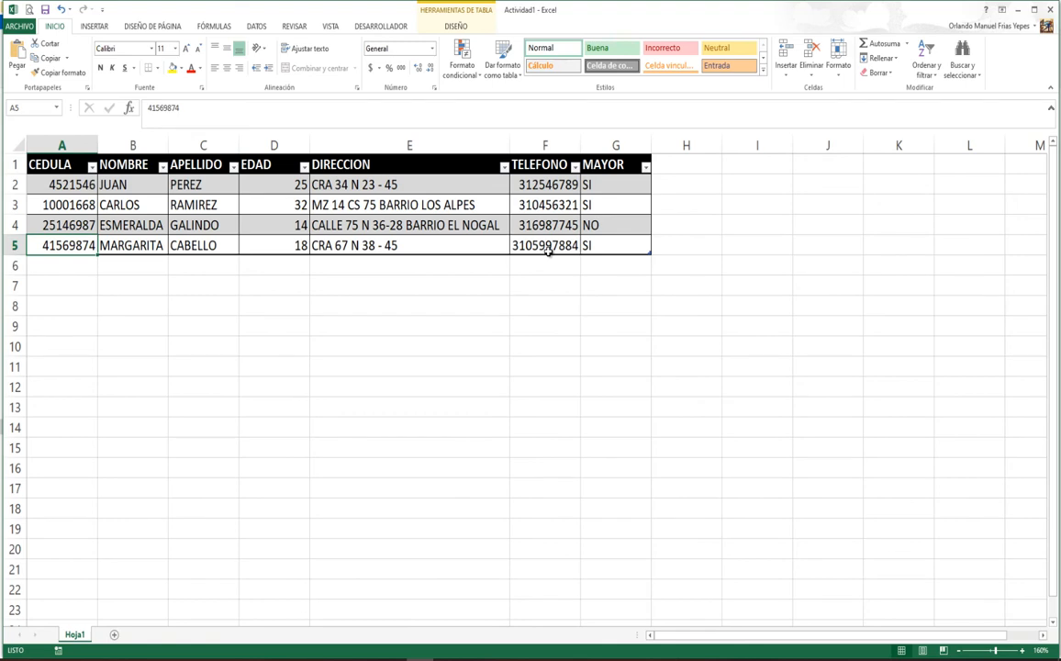
key("Up")
key("Up")
key("Up")
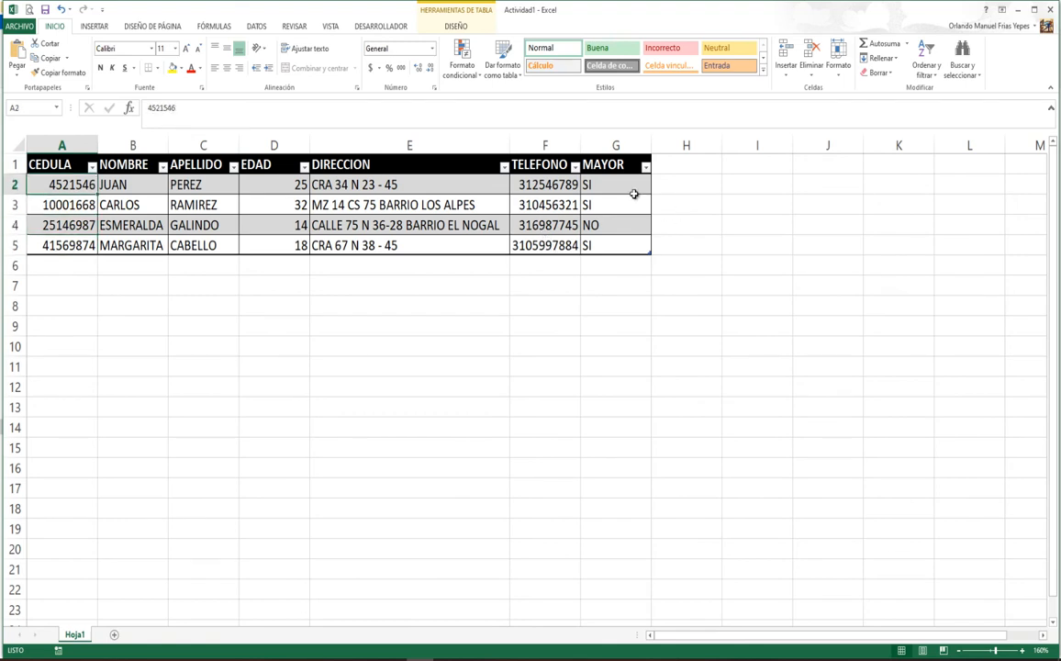
left_click(694, 166)
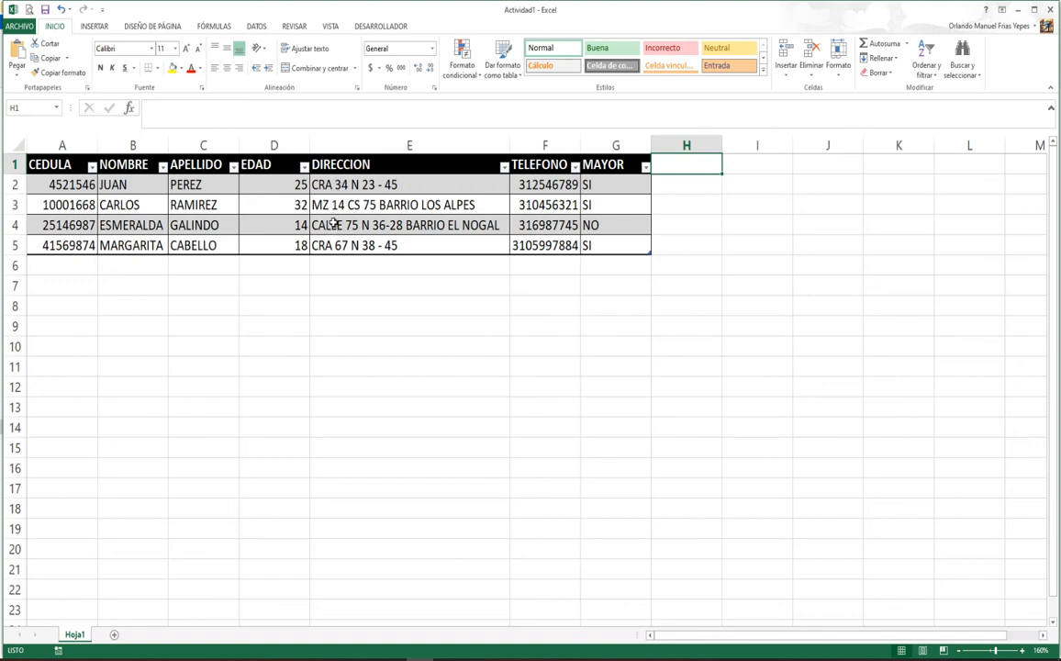
left_click(684, 183)
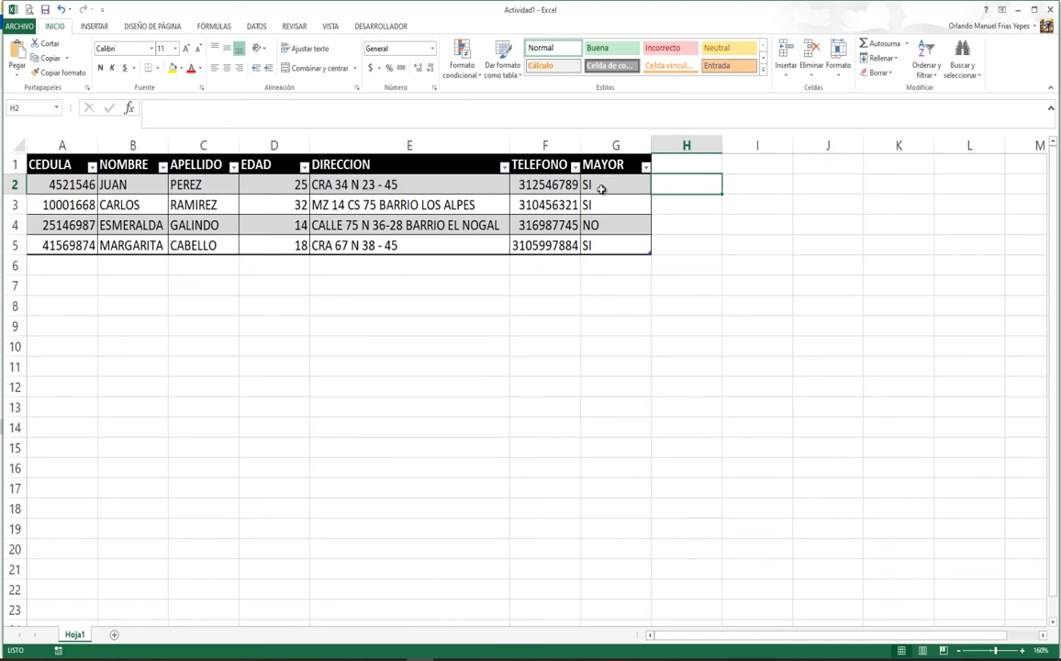
left_click(677, 207)
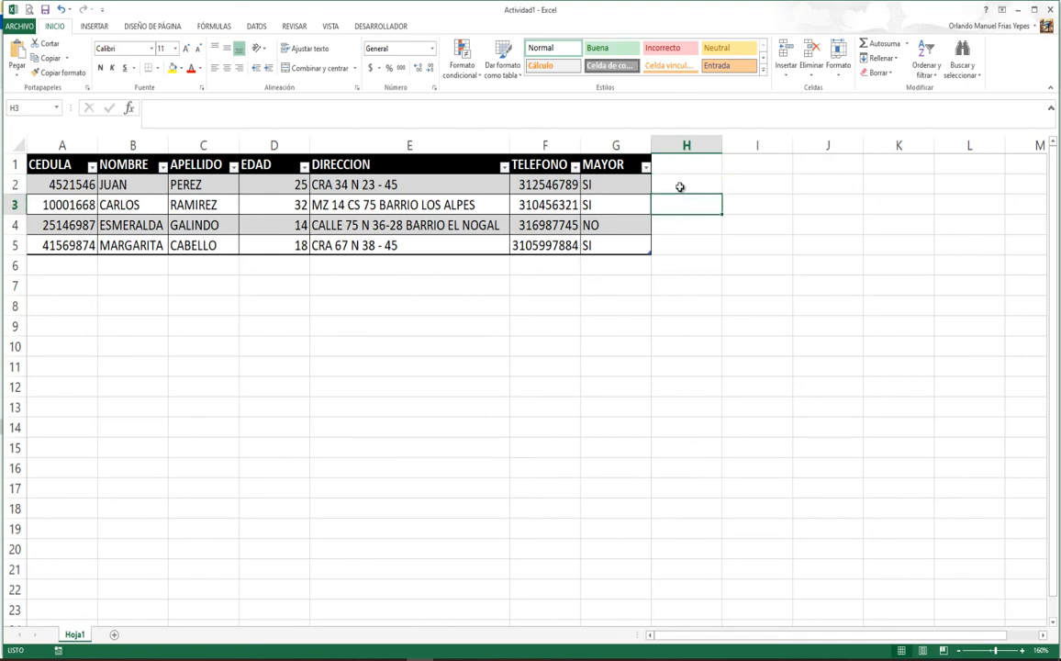
left_click(680, 188)
left_click(685, 205)
left_click(686, 227)
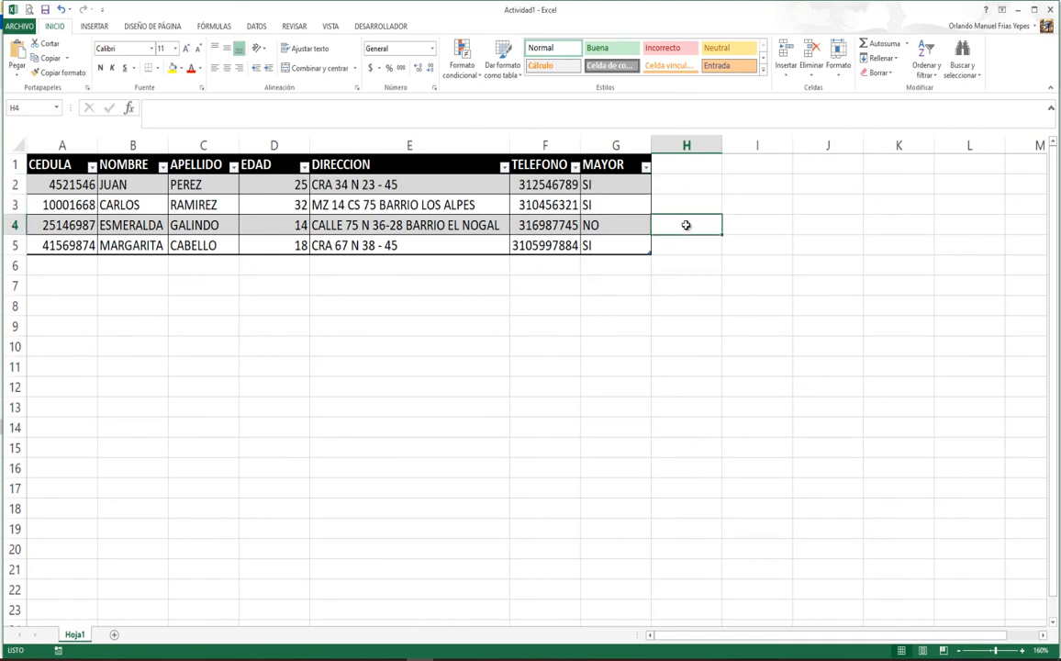
left_click(687, 246)
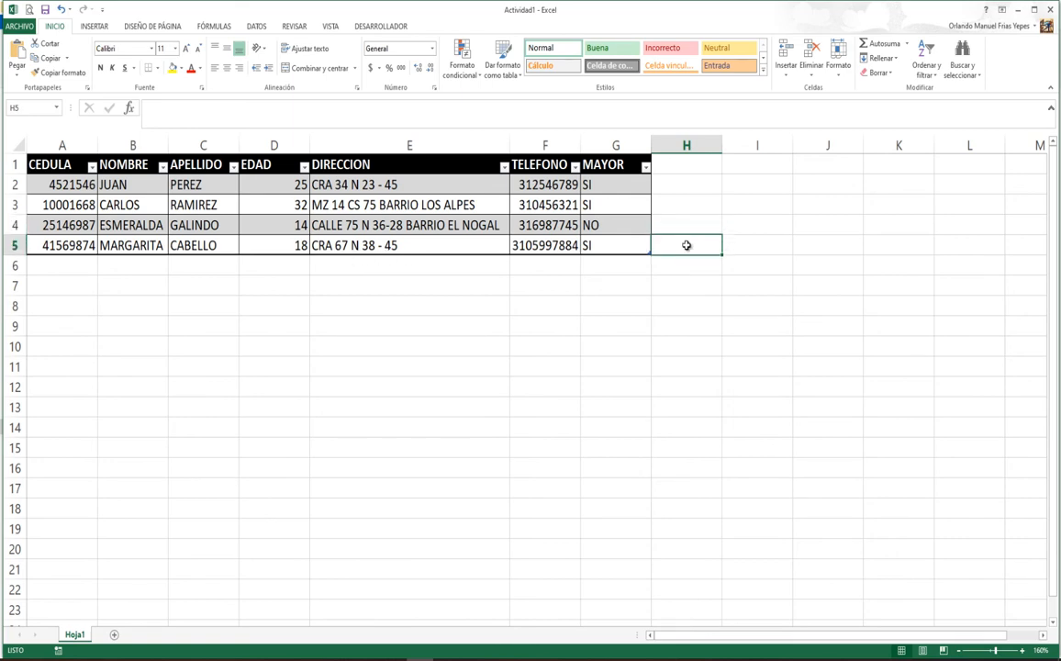
left_click(681, 185)
left_click(680, 164)
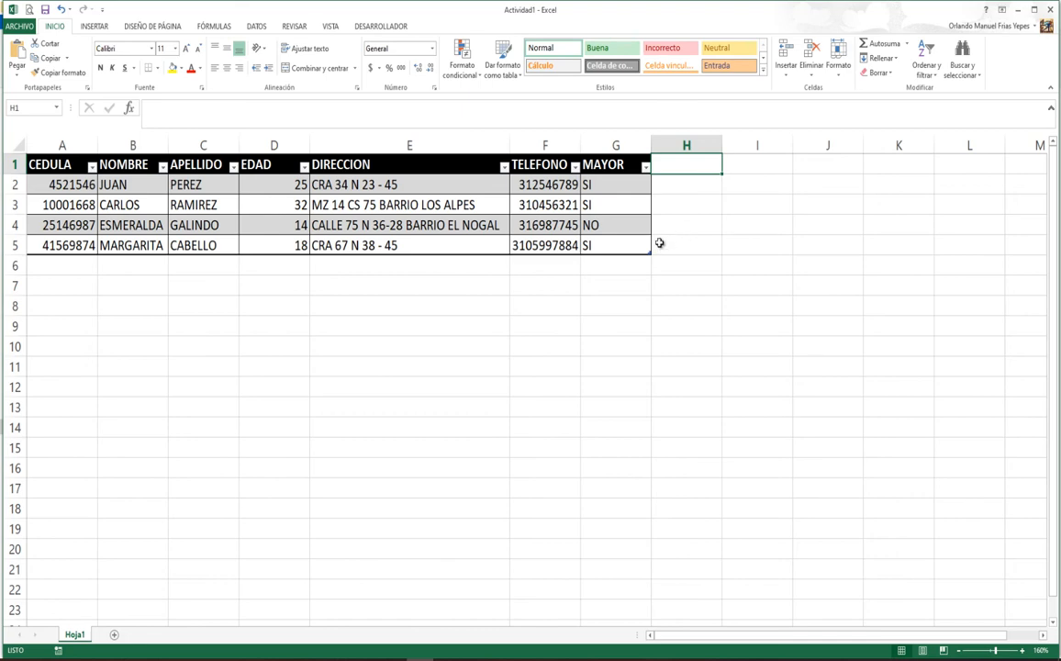
Step: Add a SOBRE header in H1, review G2's SI formula unchanged, and select H2
type("SOBRE")
key("Return")
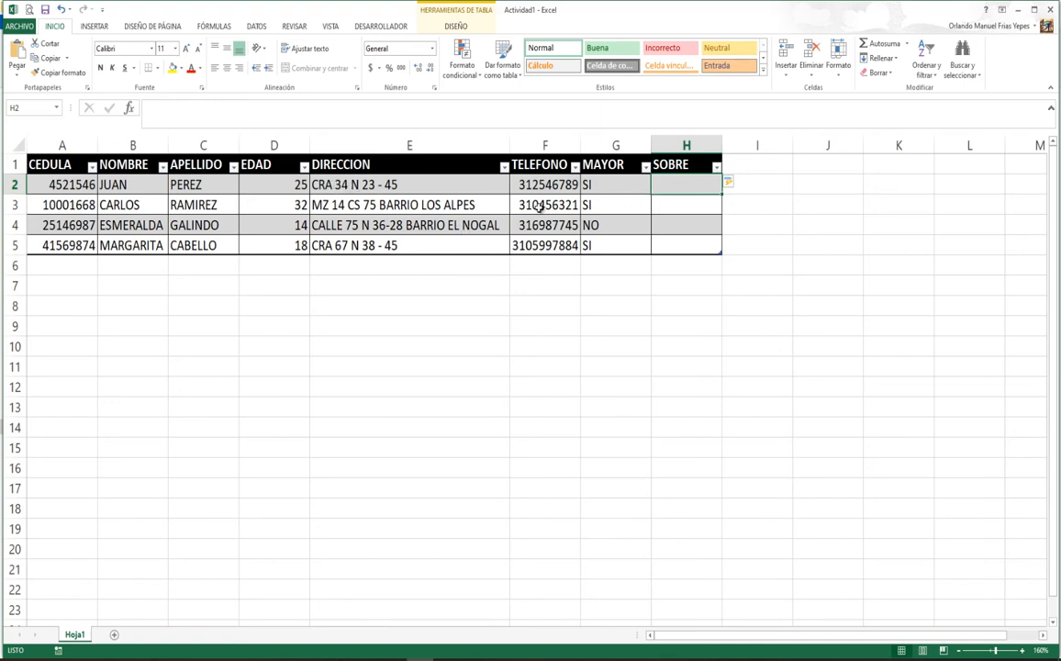
left_click(610, 185)
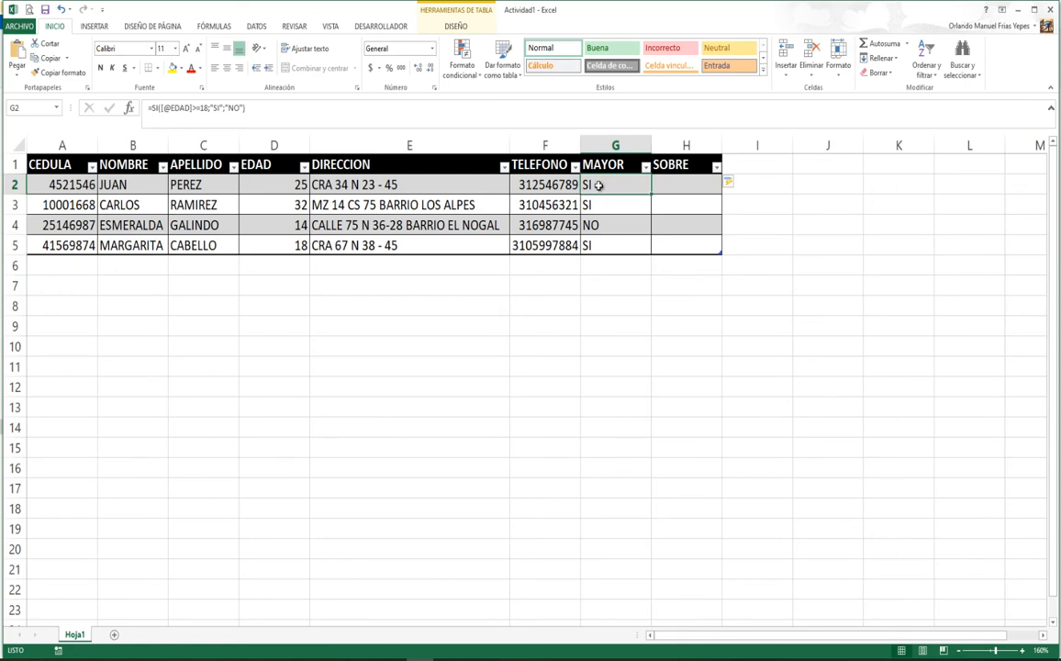
double_click(599, 184)
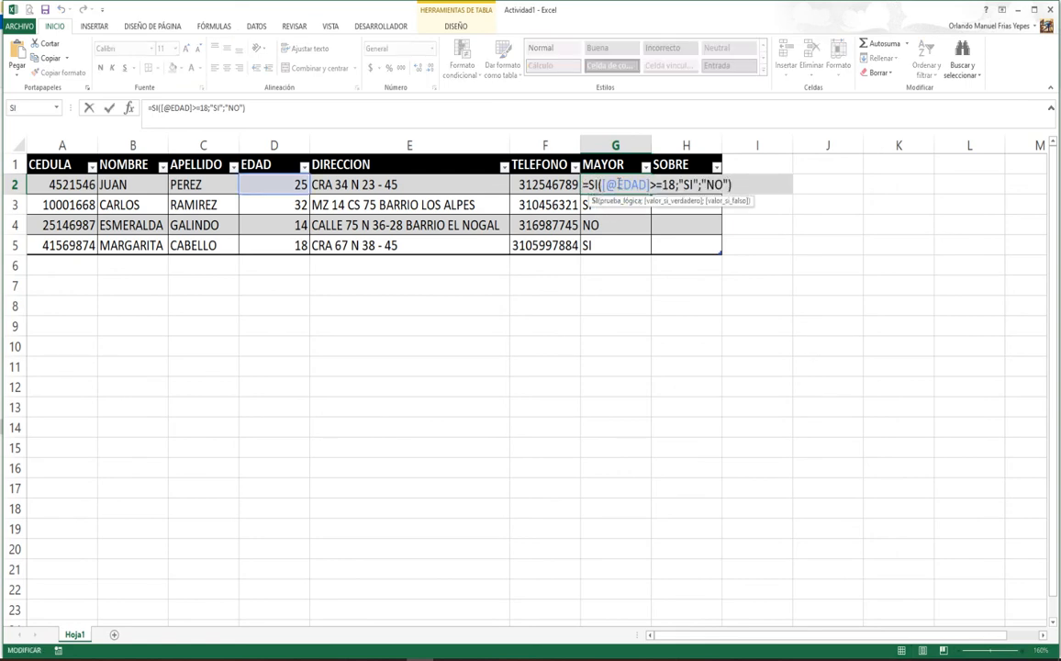
key("Return")
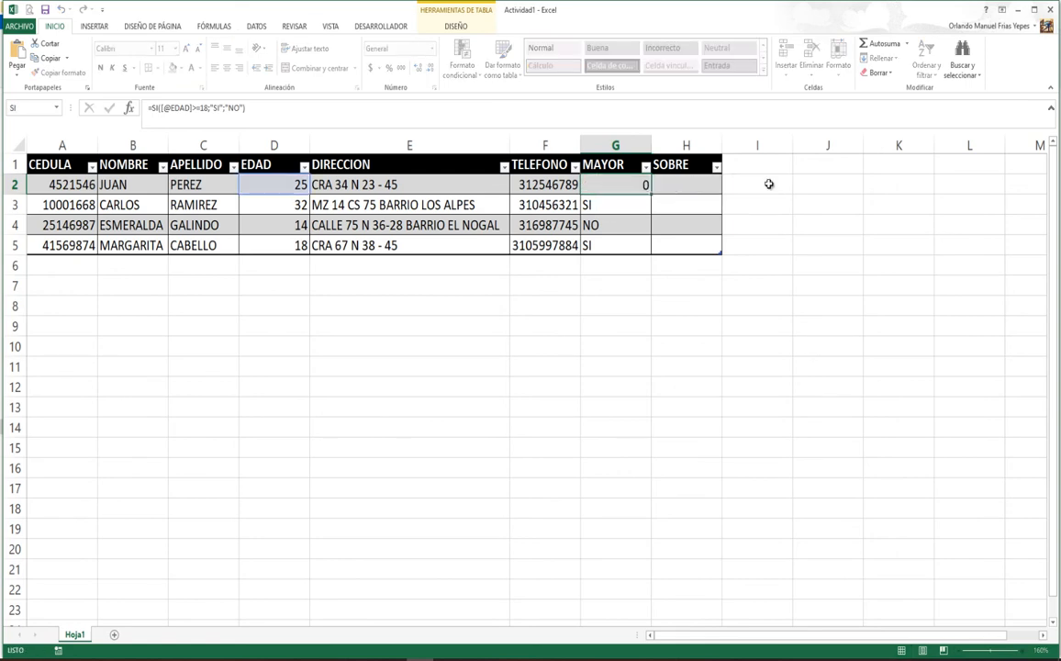
left_click(681, 192)
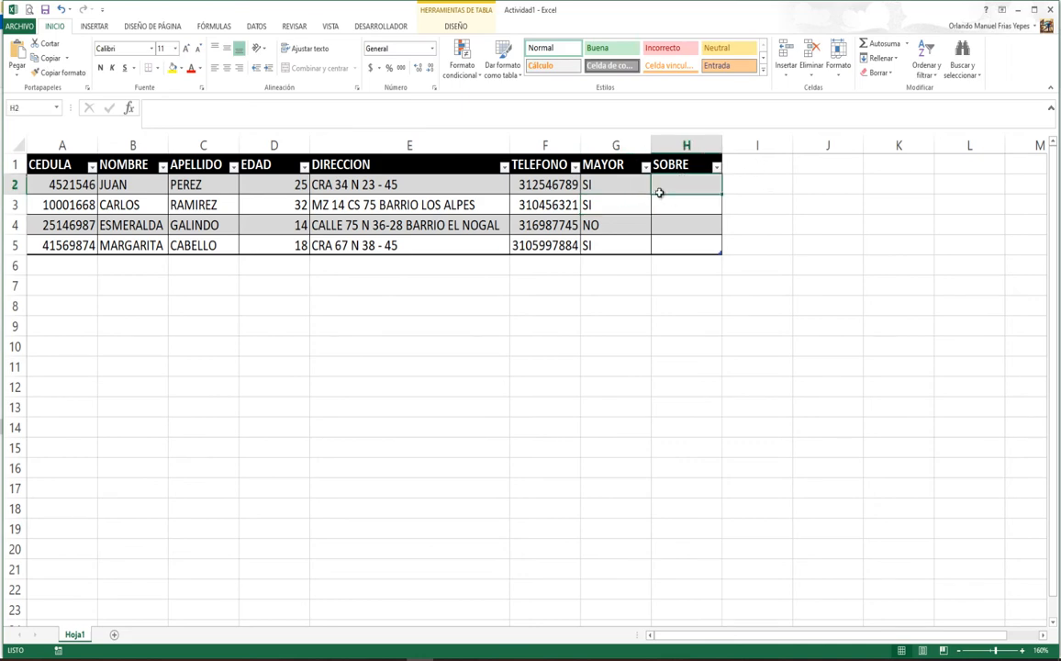
left_click(322, 186)
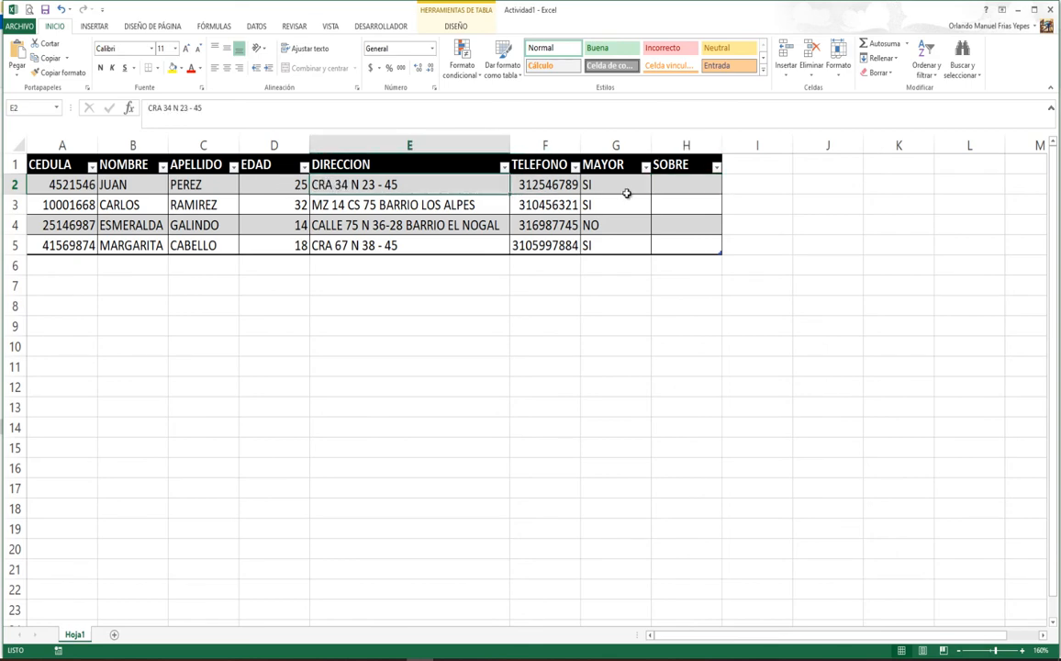
left_click(682, 187)
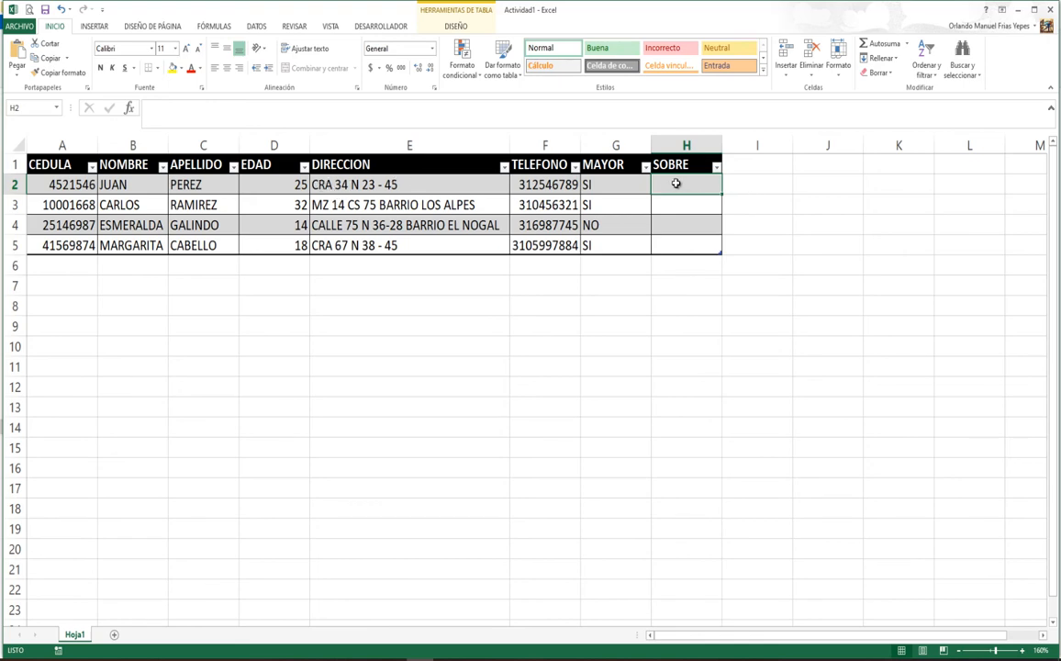
Step: Insert the EXTRAE function from the Texto category into H2
left_click(130, 109)
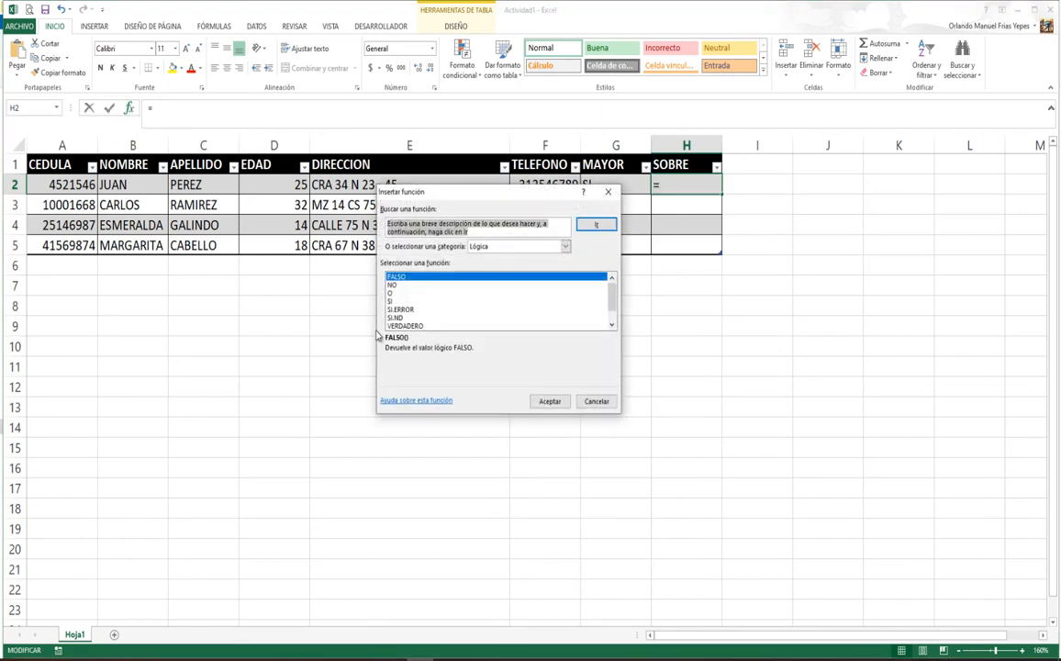
left_click(565, 246)
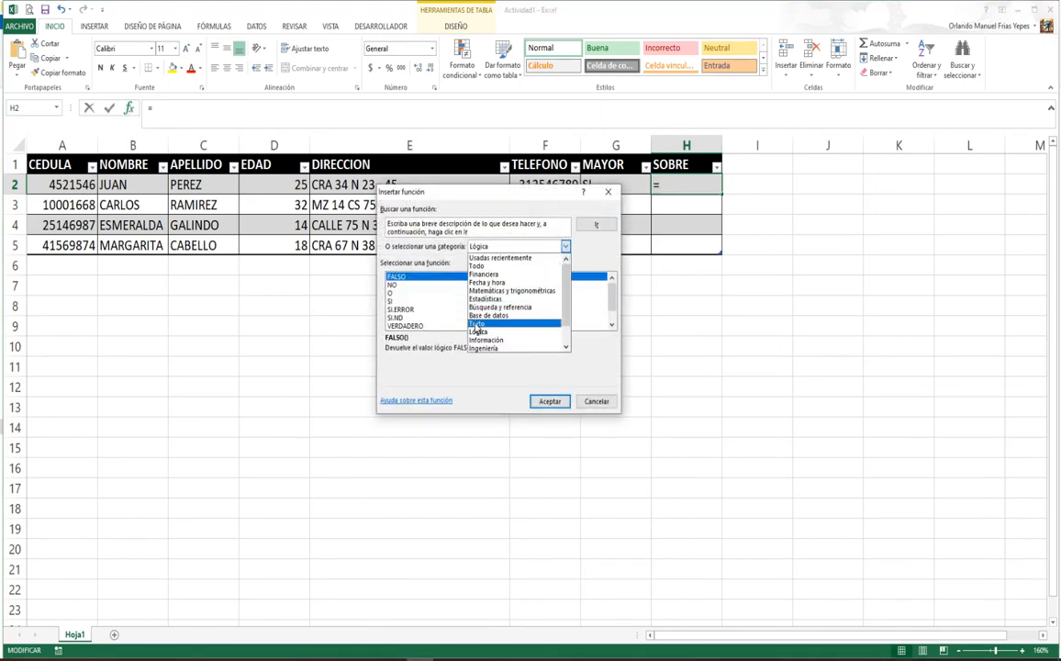
left_click(477, 323)
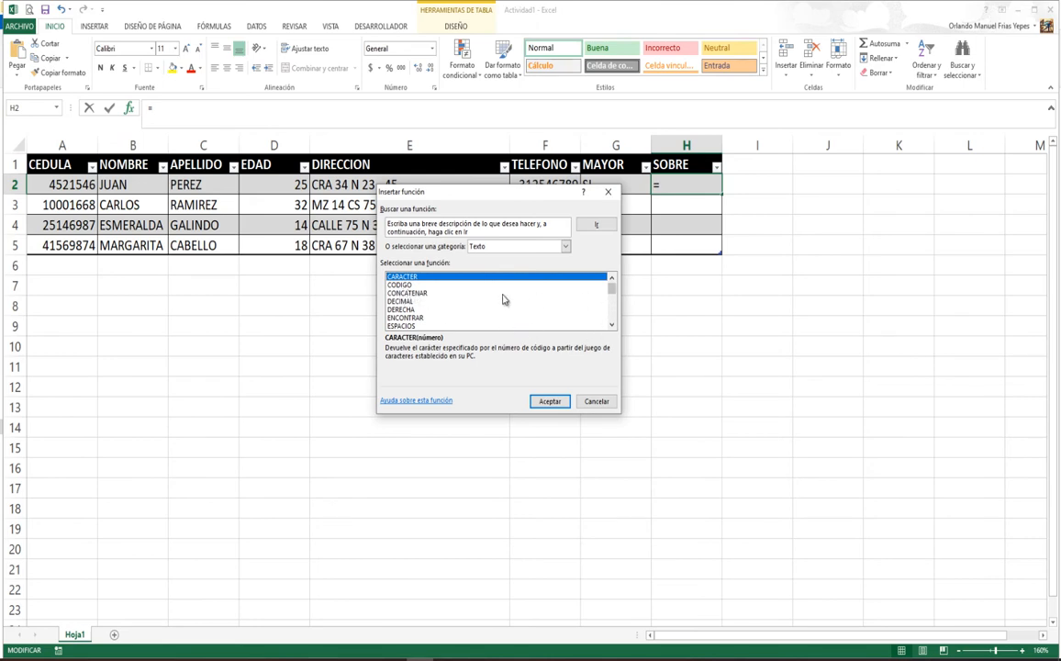
left_click(611, 325)
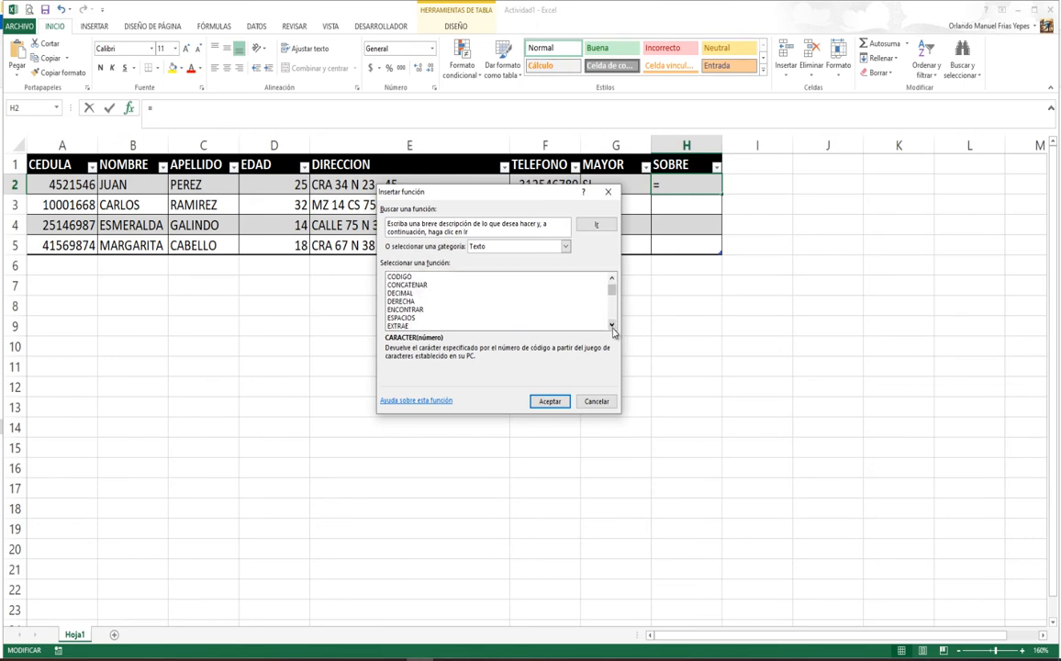
left_click(611, 324)
left_click(611, 325)
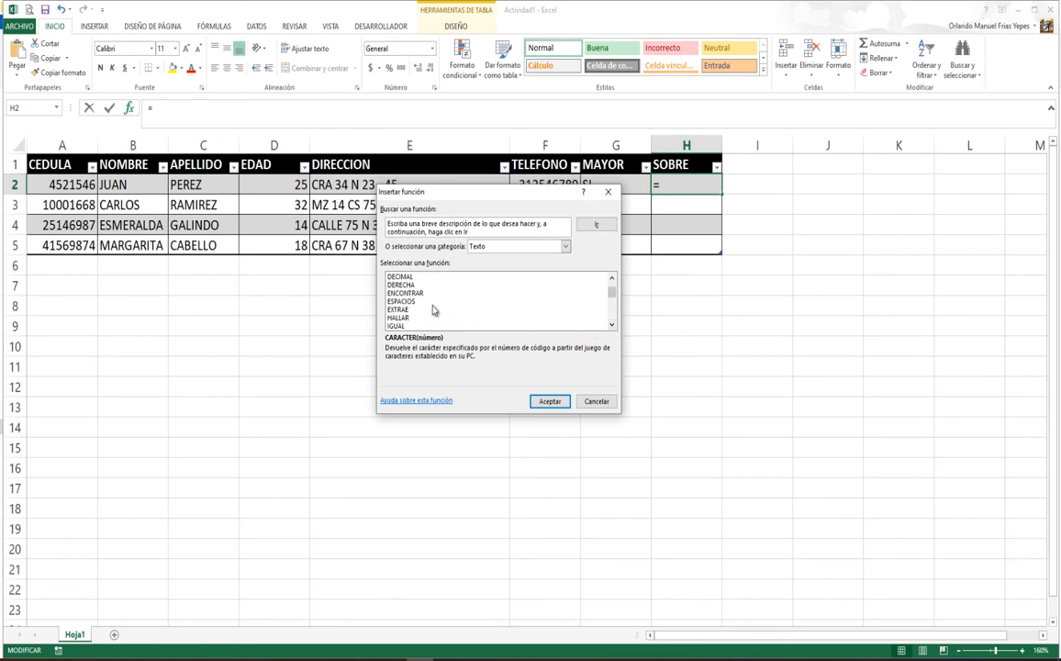
left_click(398, 311)
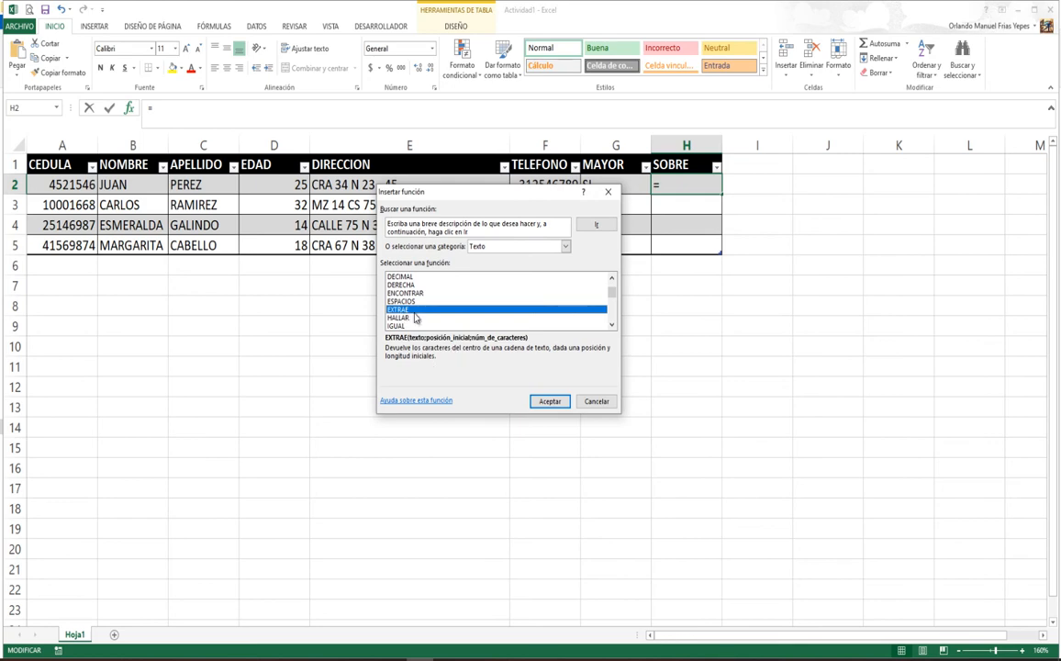
left_click(551, 401)
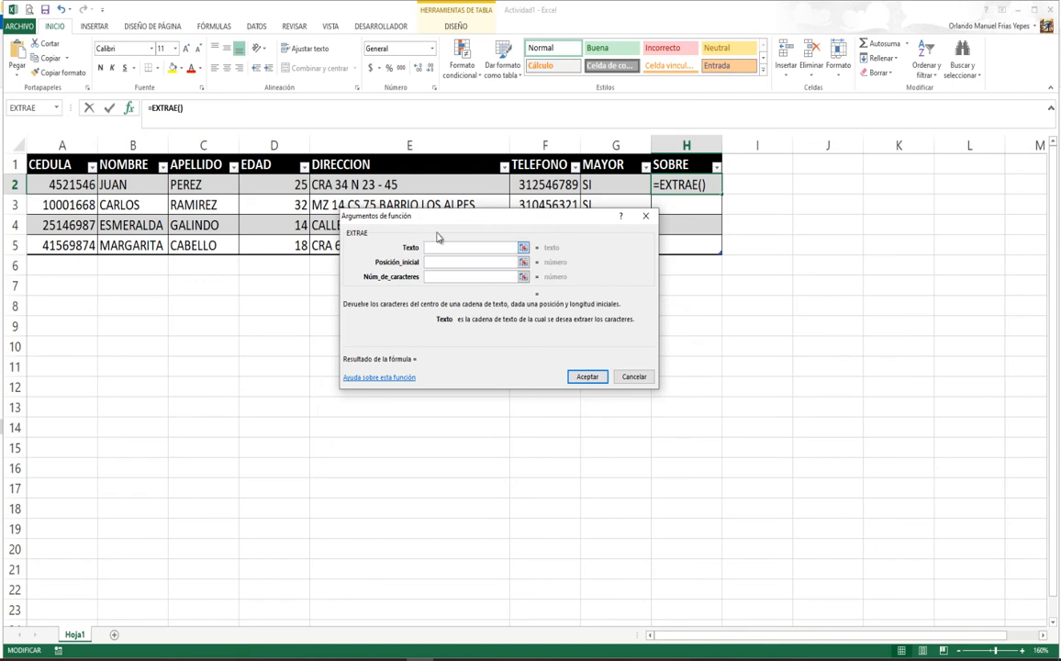
Step: Fill EXTRAE with the row's DIRECCION, start position 1 and 5 characters, and apply it
left_click(350, 182)
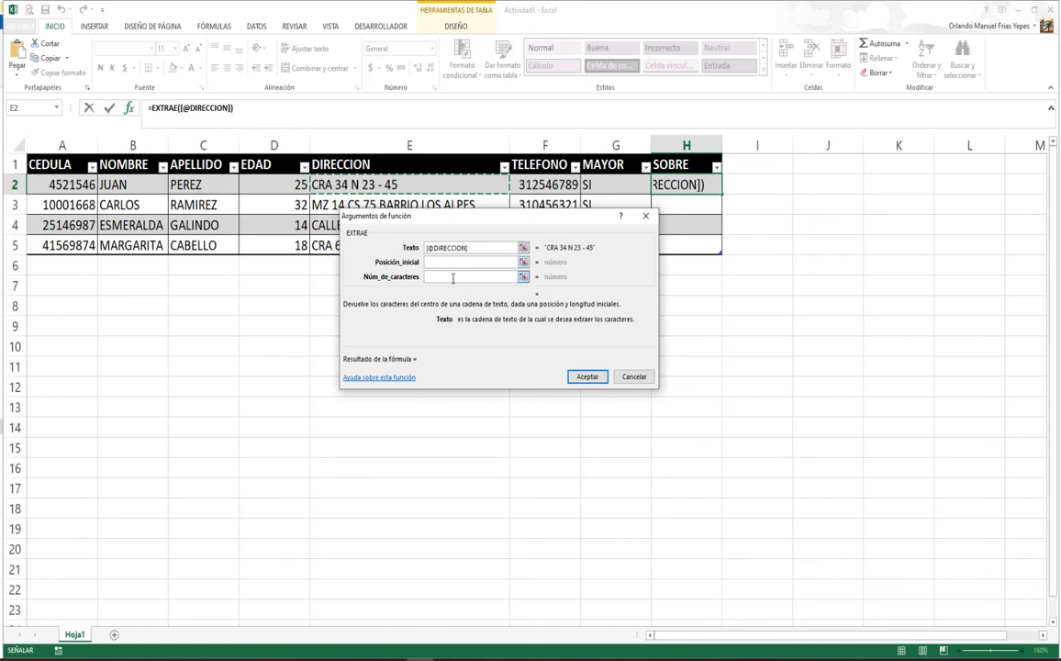
left_click(430, 261)
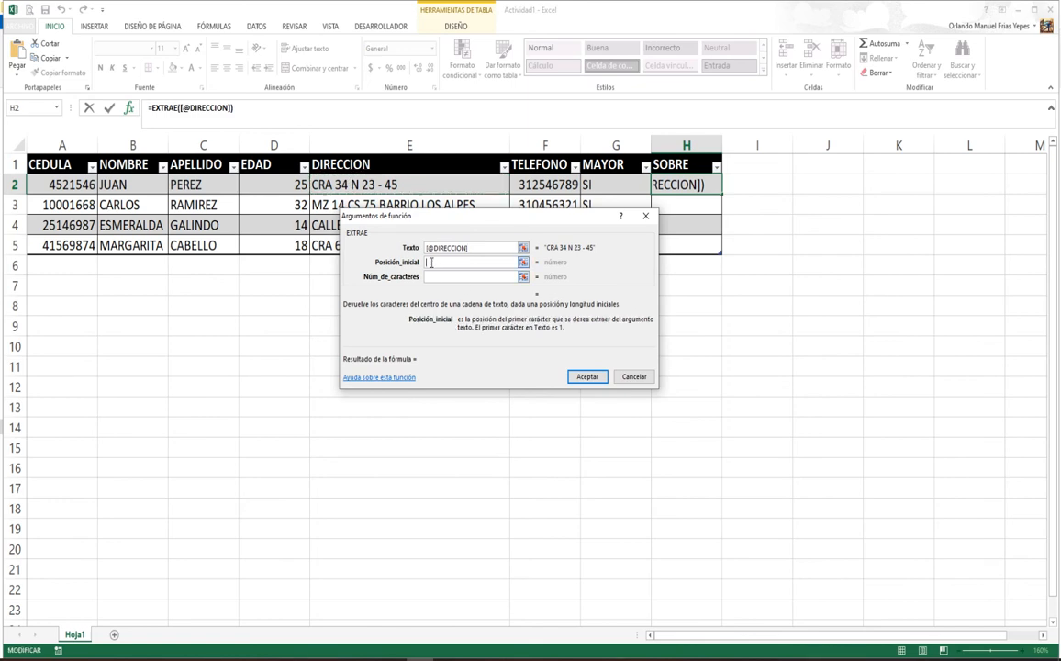
type("1")
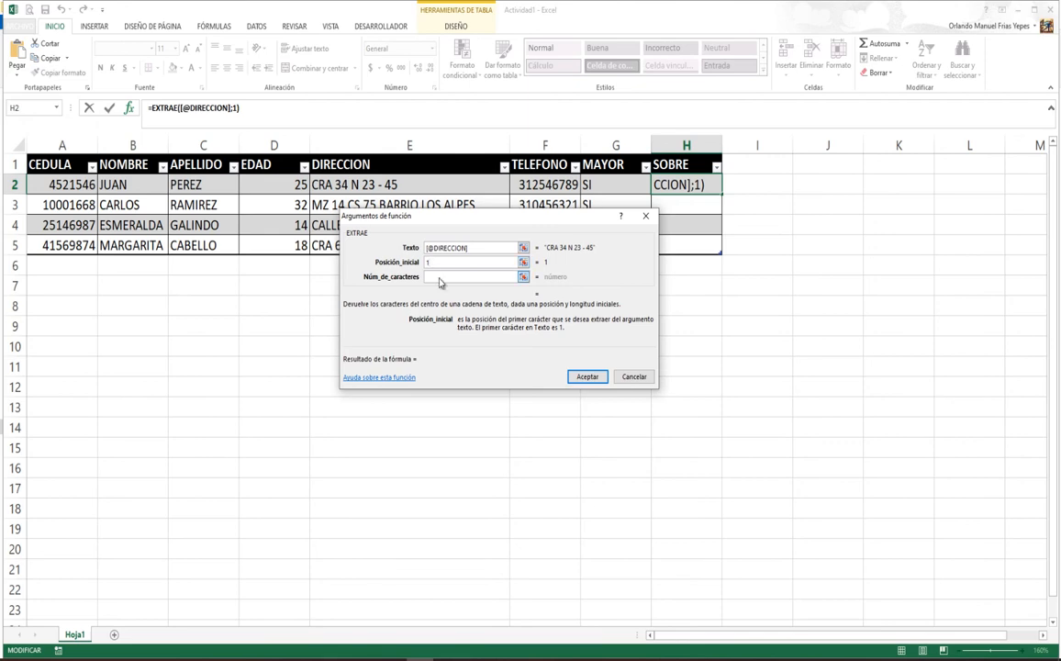
left_click(436, 276)
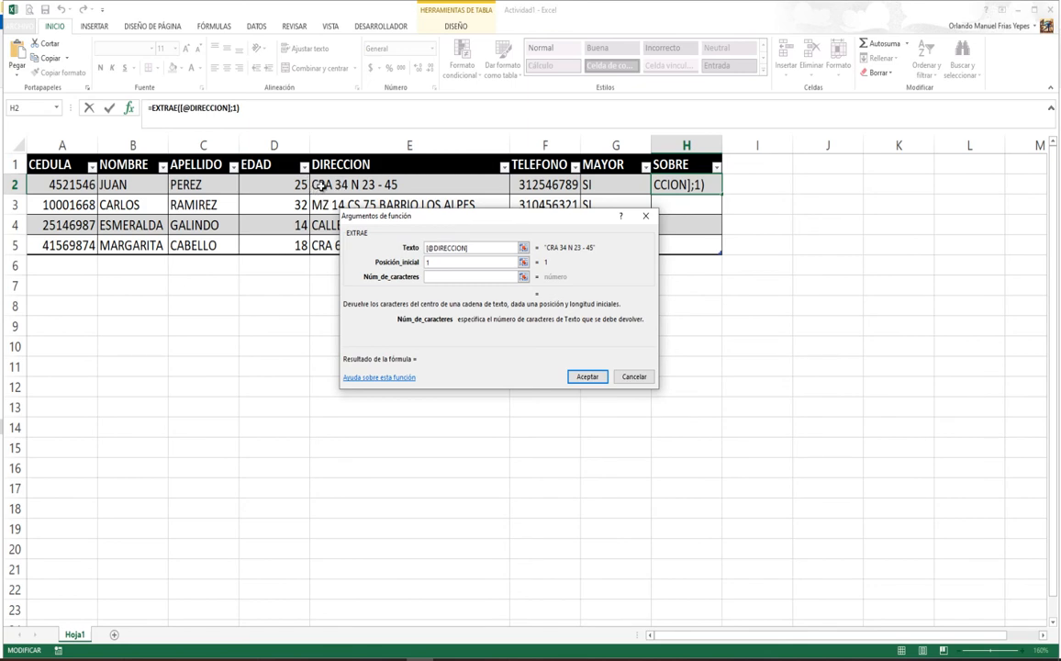
left_click_drag(357, 217, 451, 226)
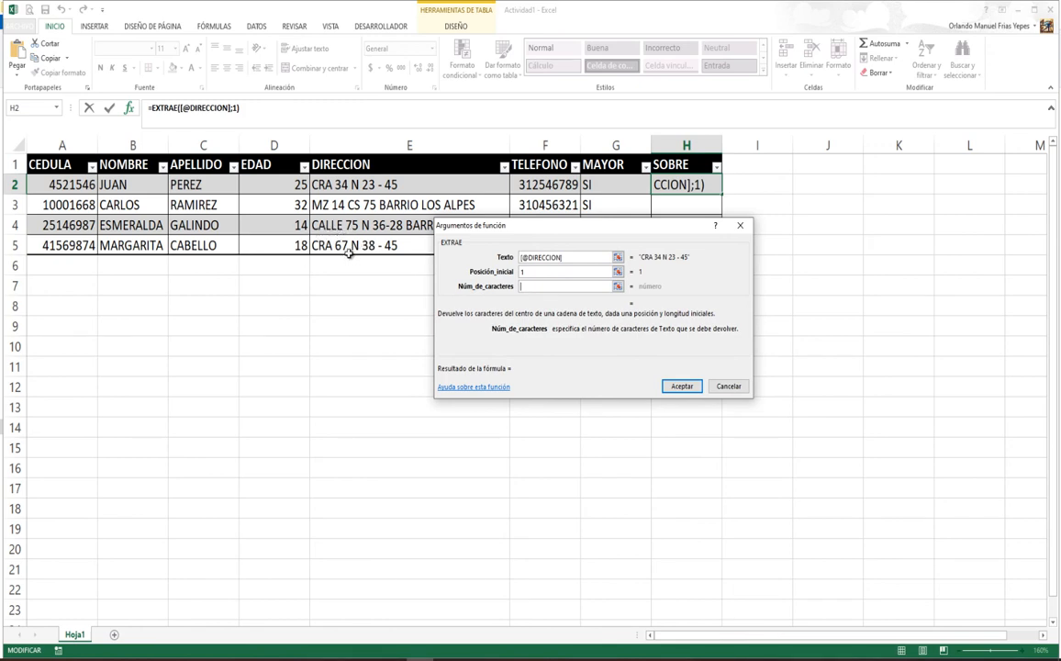
type("5")
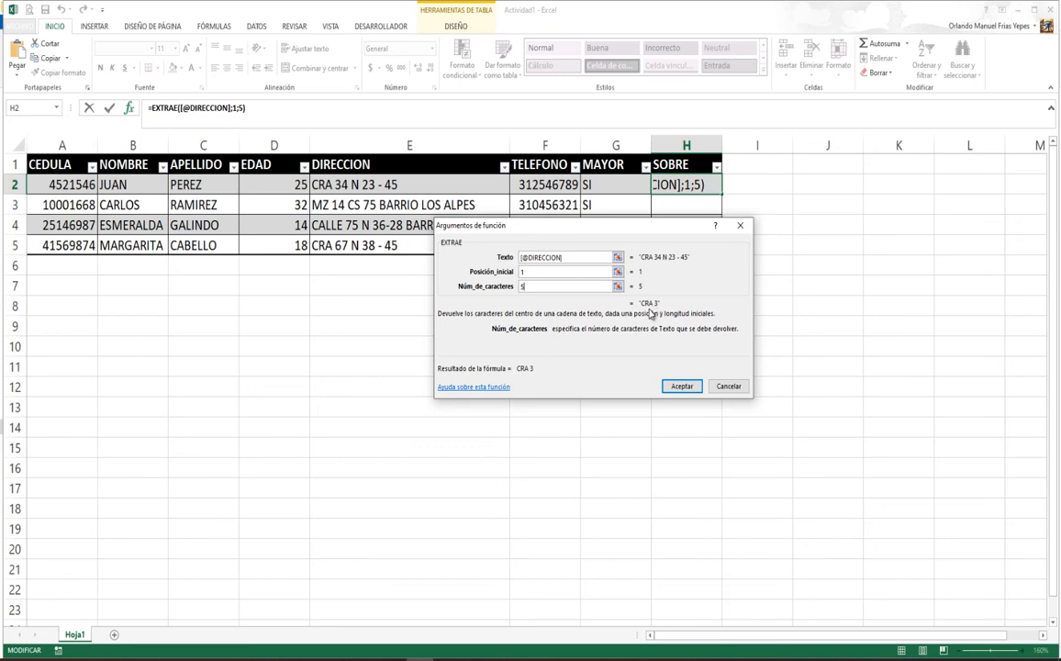
left_click(681, 386)
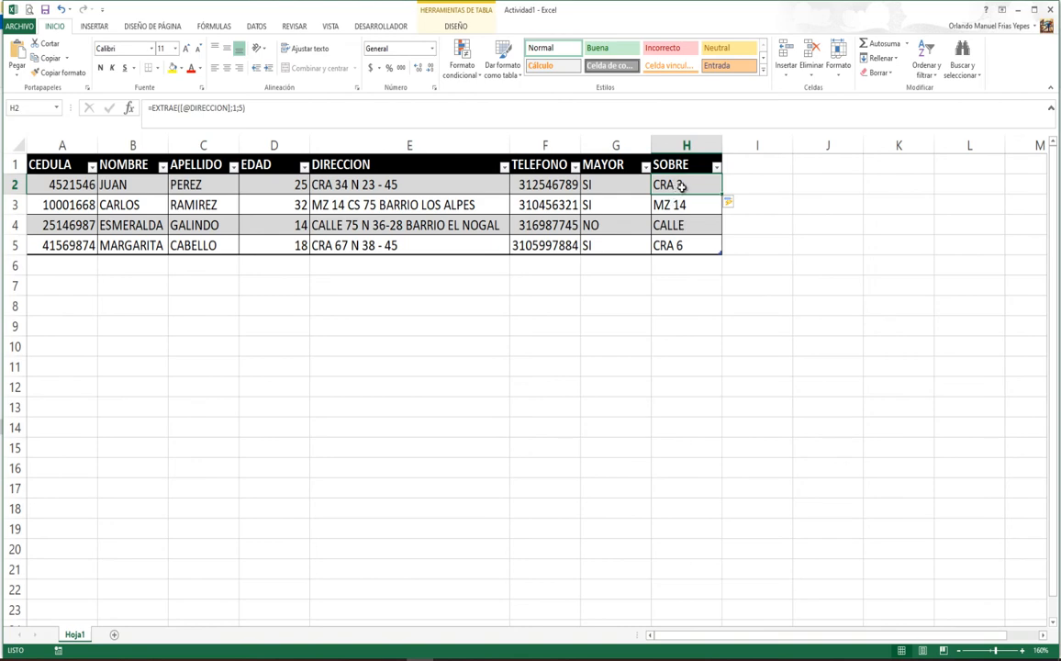
left_click(670, 226)
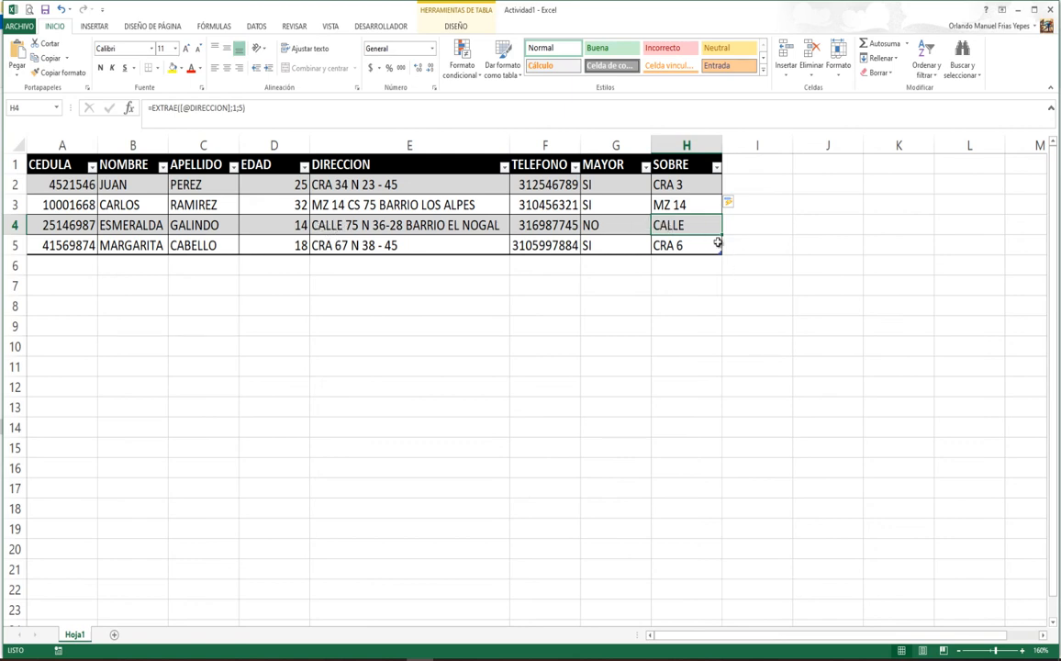
left_click(343, 183)
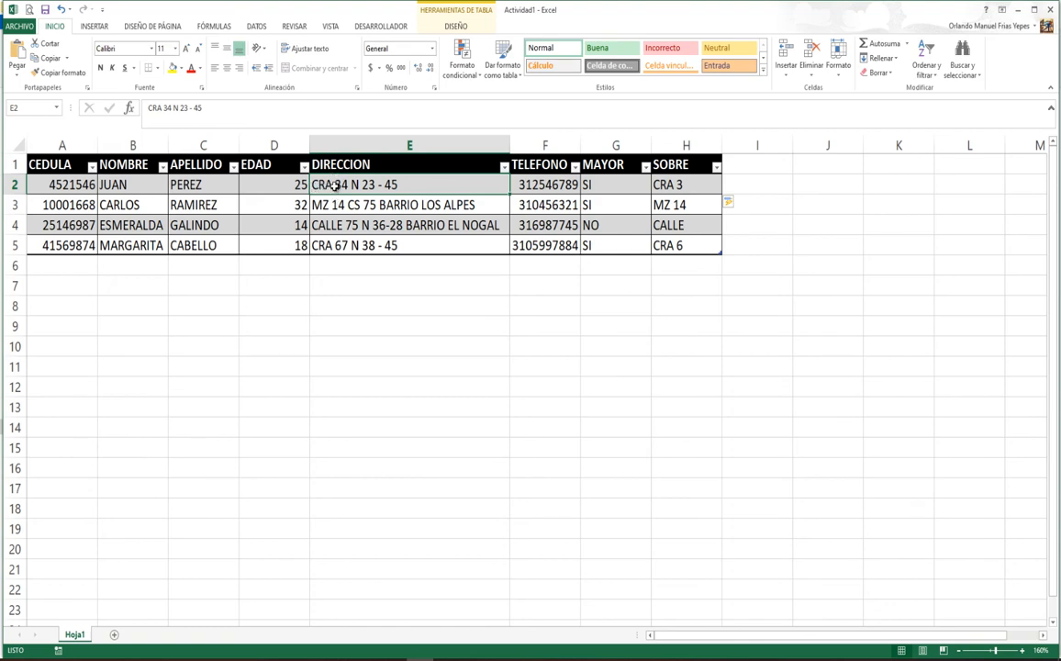
left_click(670, 188)
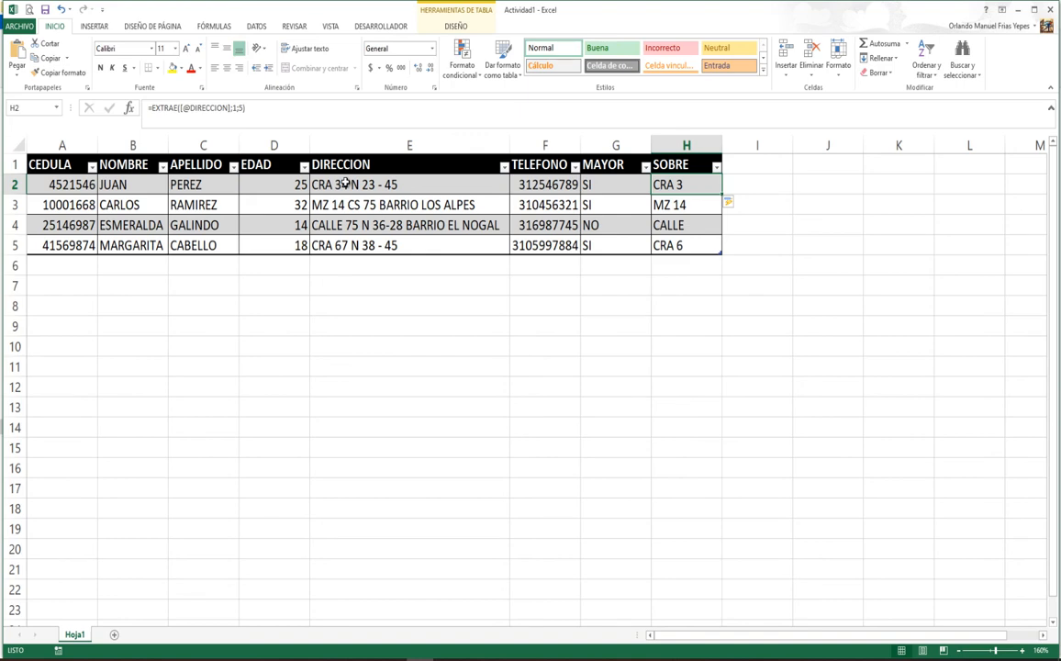
left_click(828, 186)
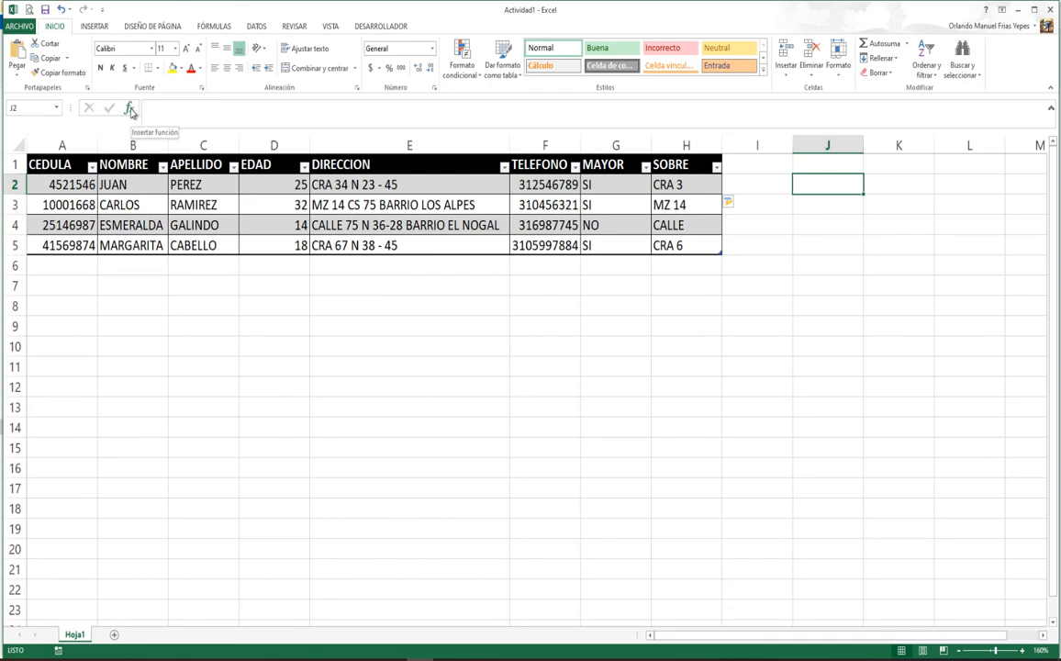
Step: Insert the ENCONTRAR function into helper cell J2
left_click(130, 108)
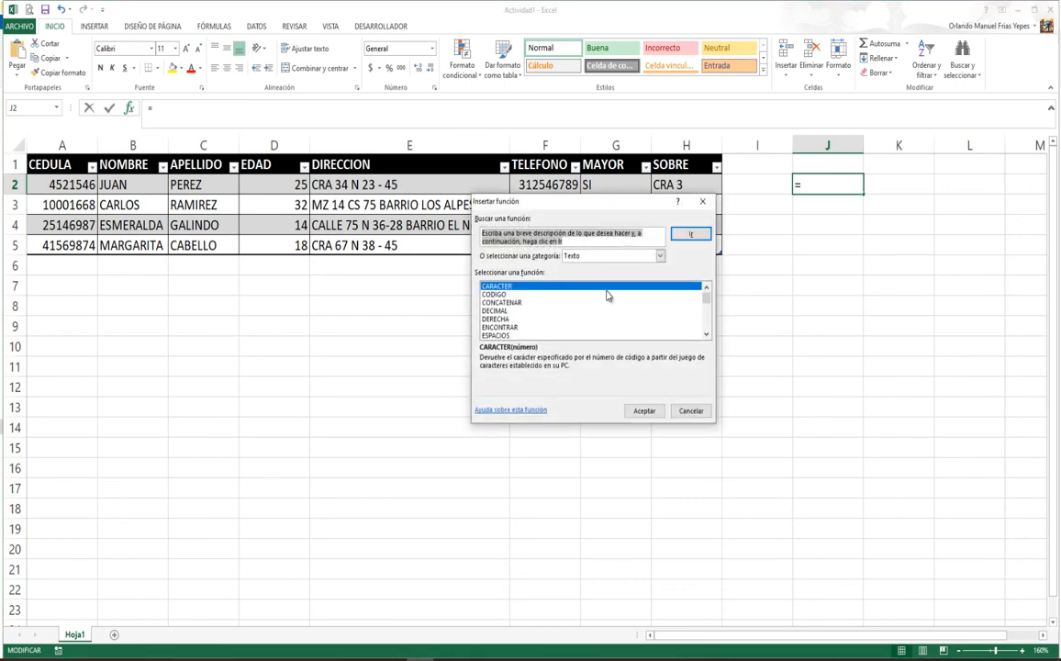
left_click(505, 327)
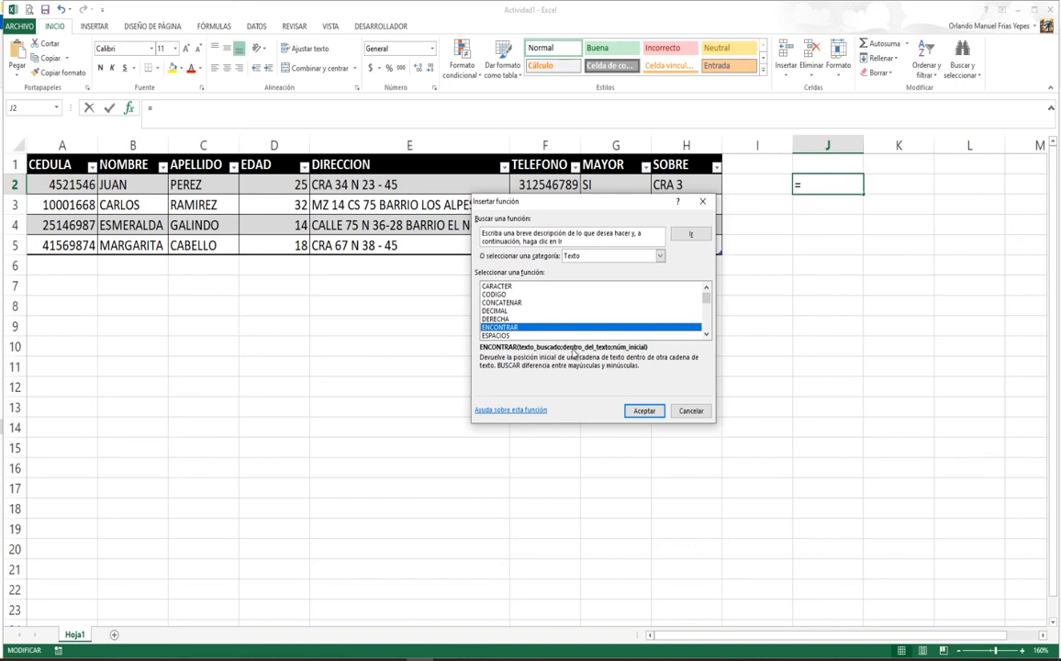
left_click(644, 411)
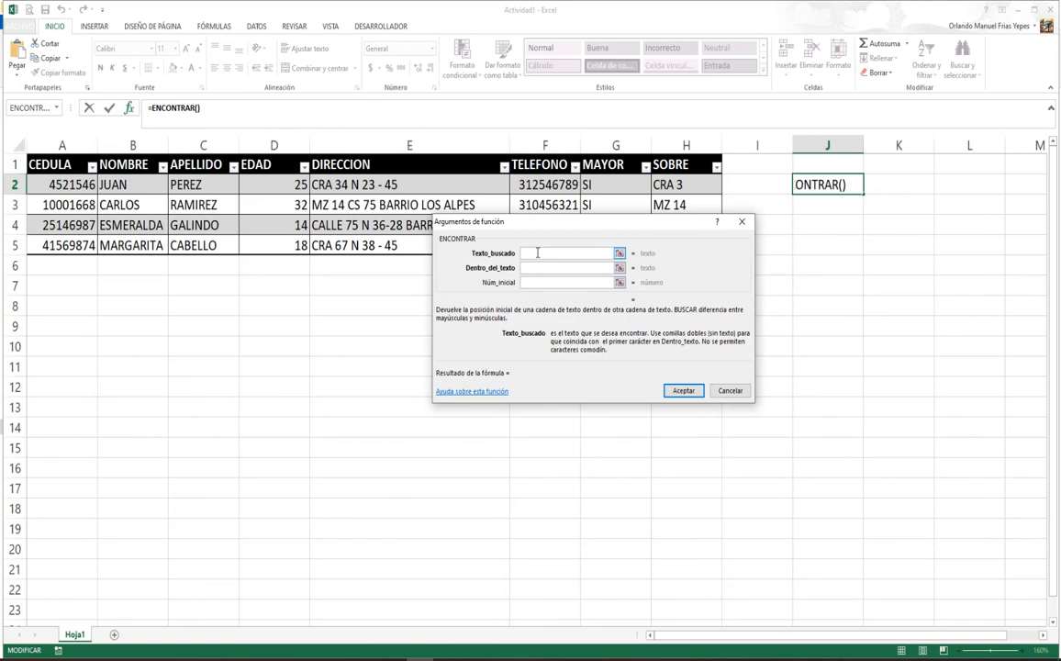
Step: Set ENCONTRAR to find " " in the row's DIRECCION starting at 1
type("\" \"")
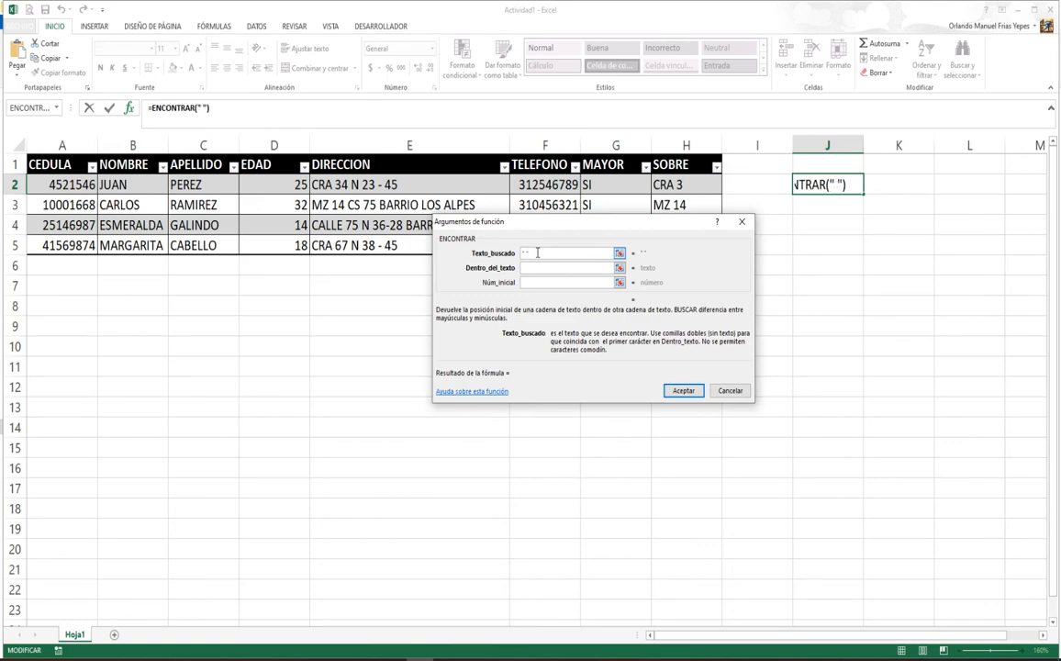
left_click(535, 267)
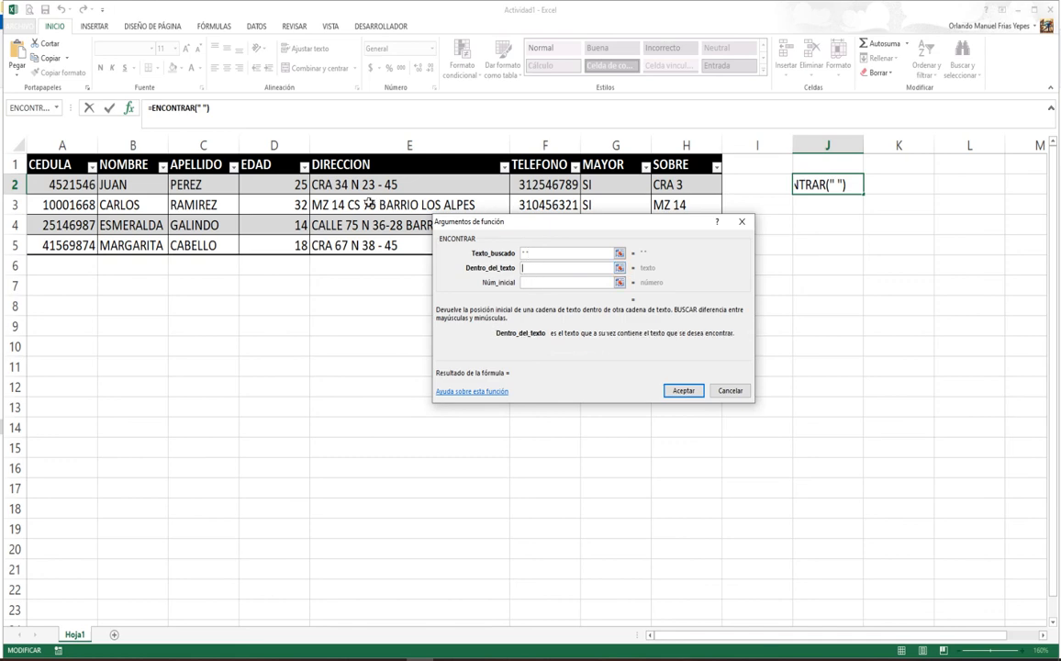
left_click(332, 186)
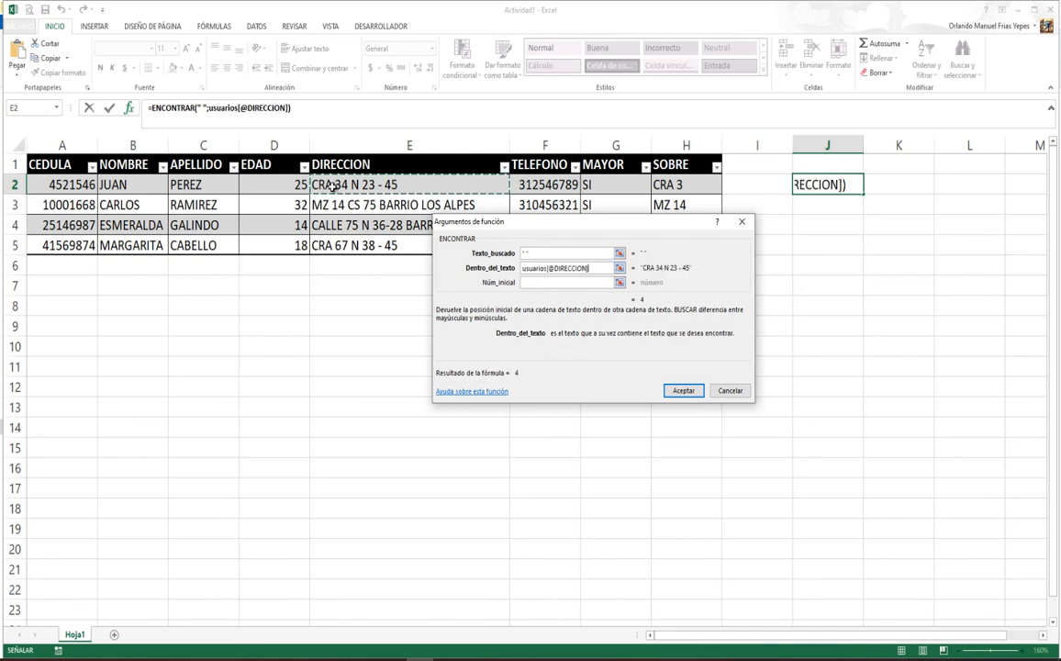
left_click(543, 282)
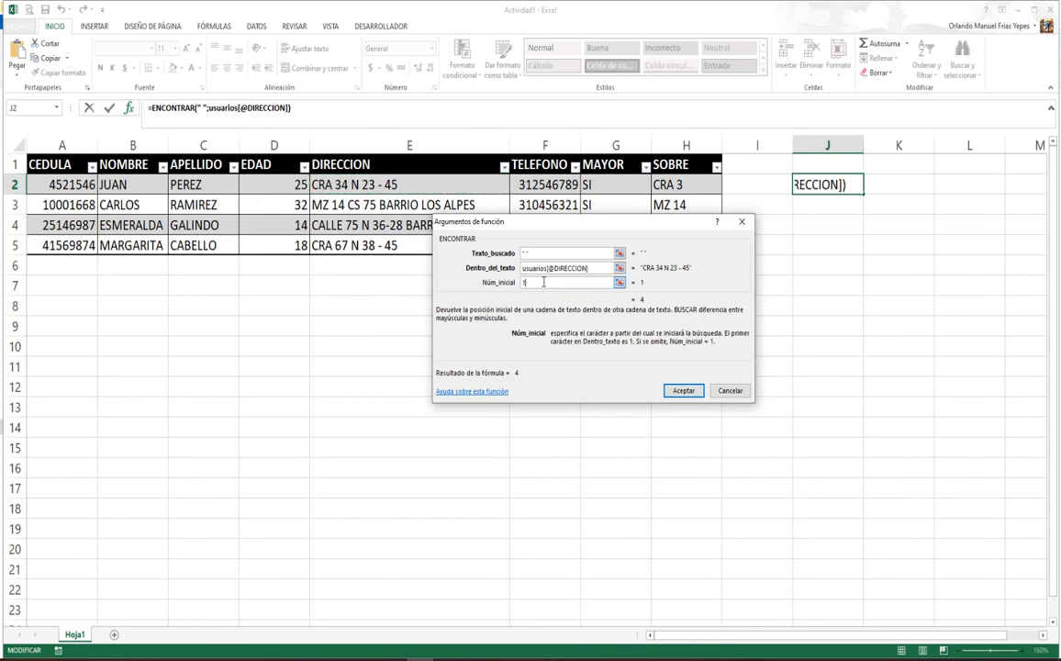
type("1")
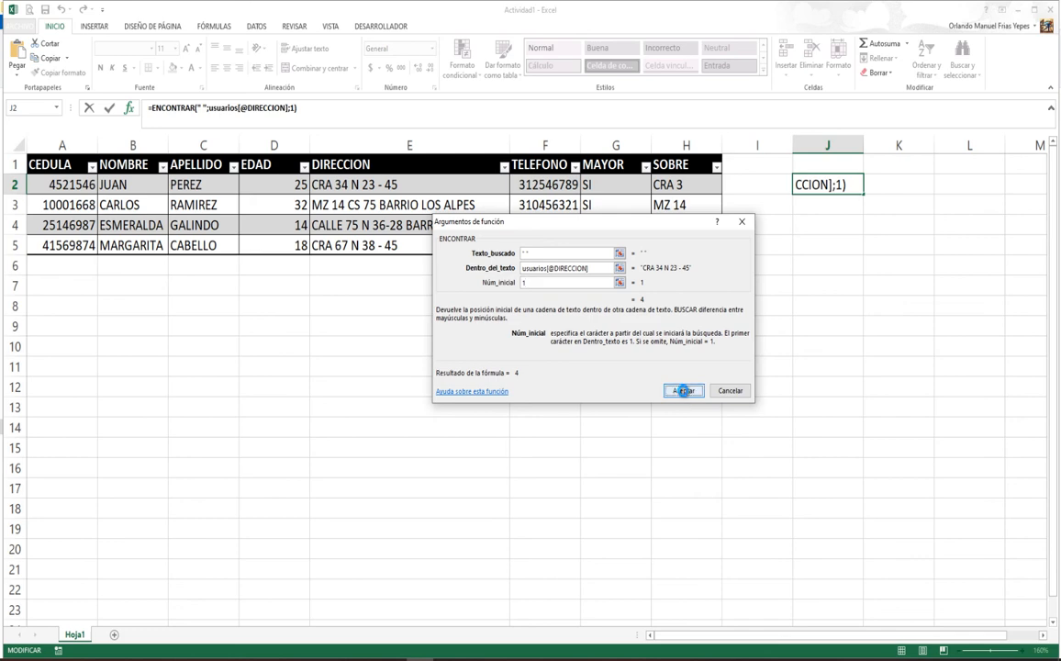
left_click(683, 391)
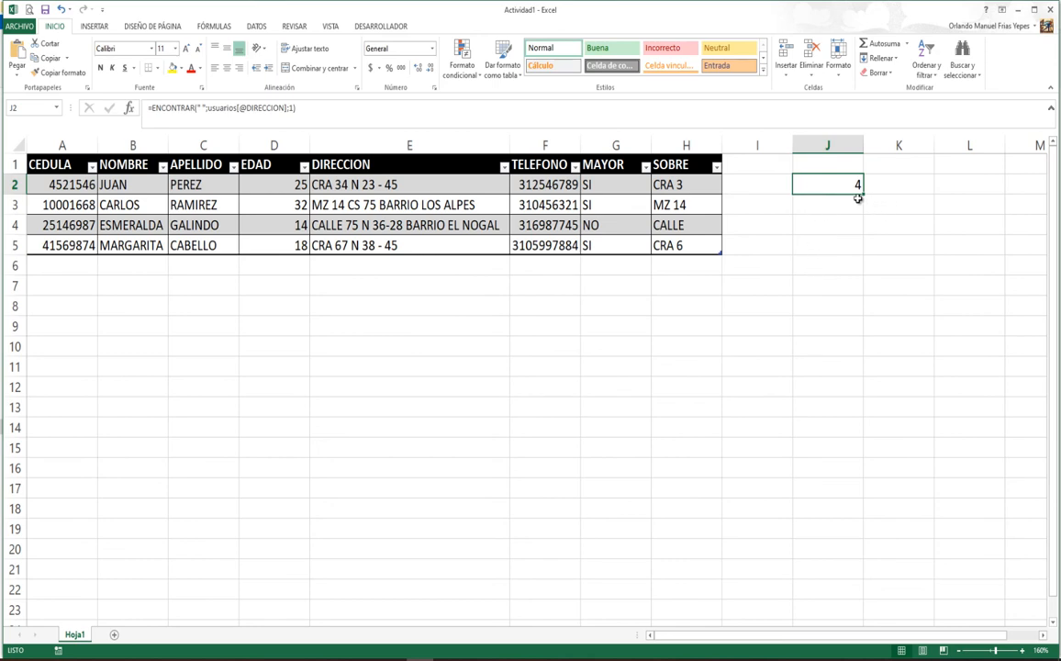
Step: Copy the formula down to J5 and check results 4, 3, 6 and 4 against the addresses
left_click_drag(861, 195, 858, 247)
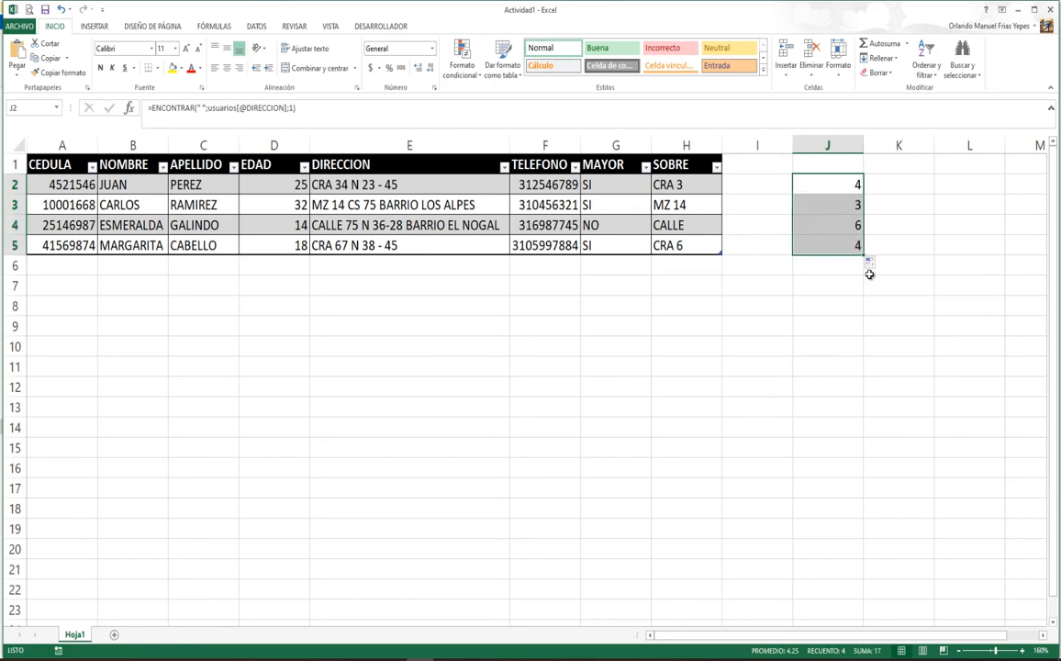
left_click(858, 182)
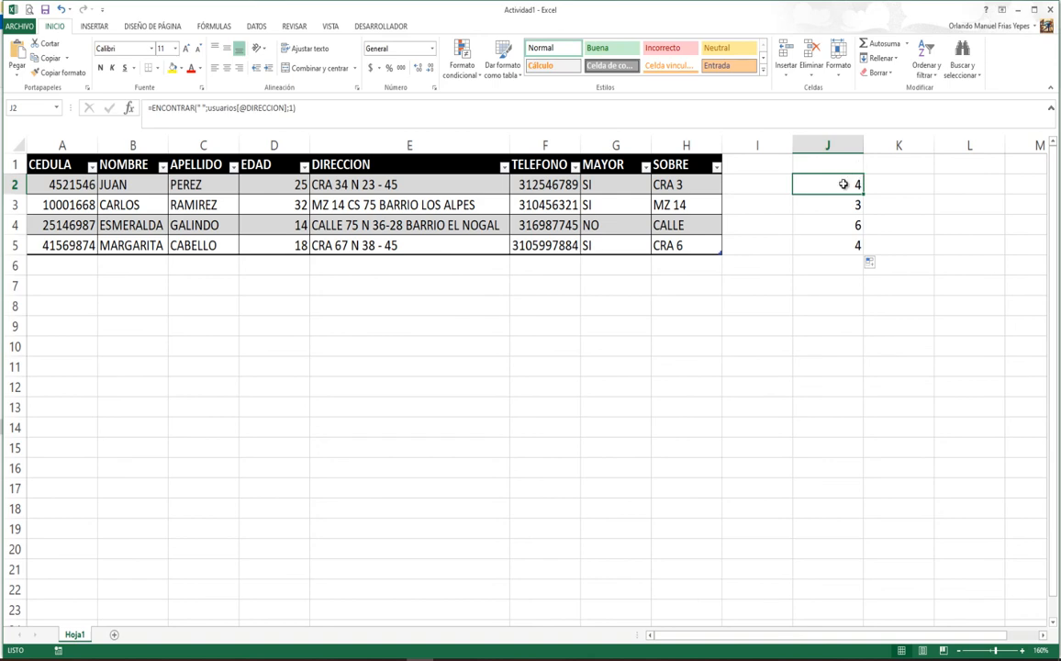
left_click(335, 184)
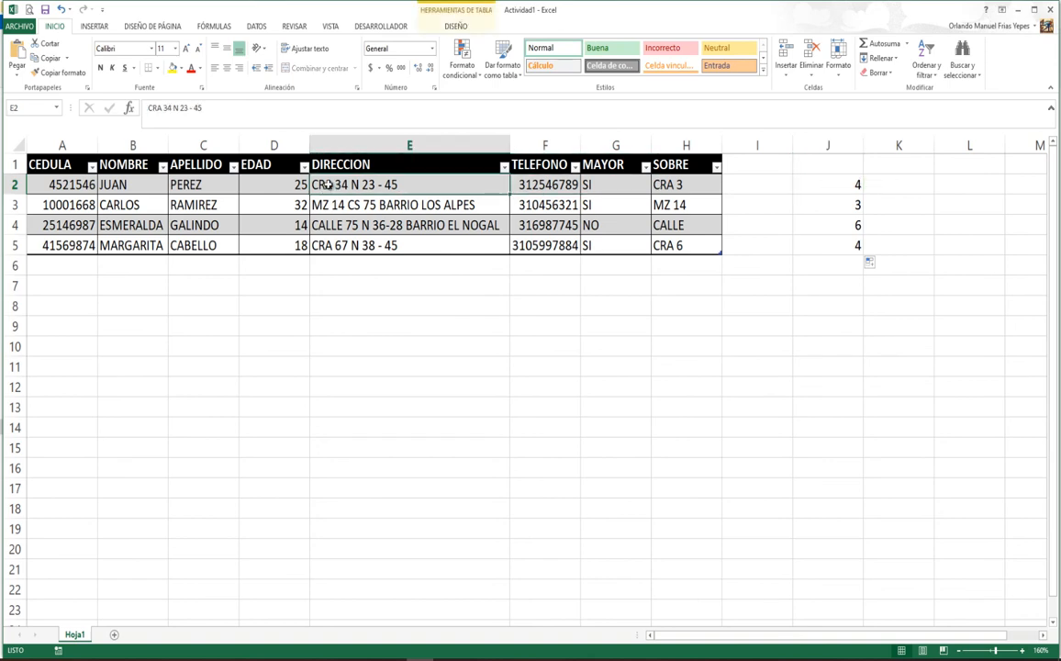
left_click(336, 205)
left_click(852, 206)
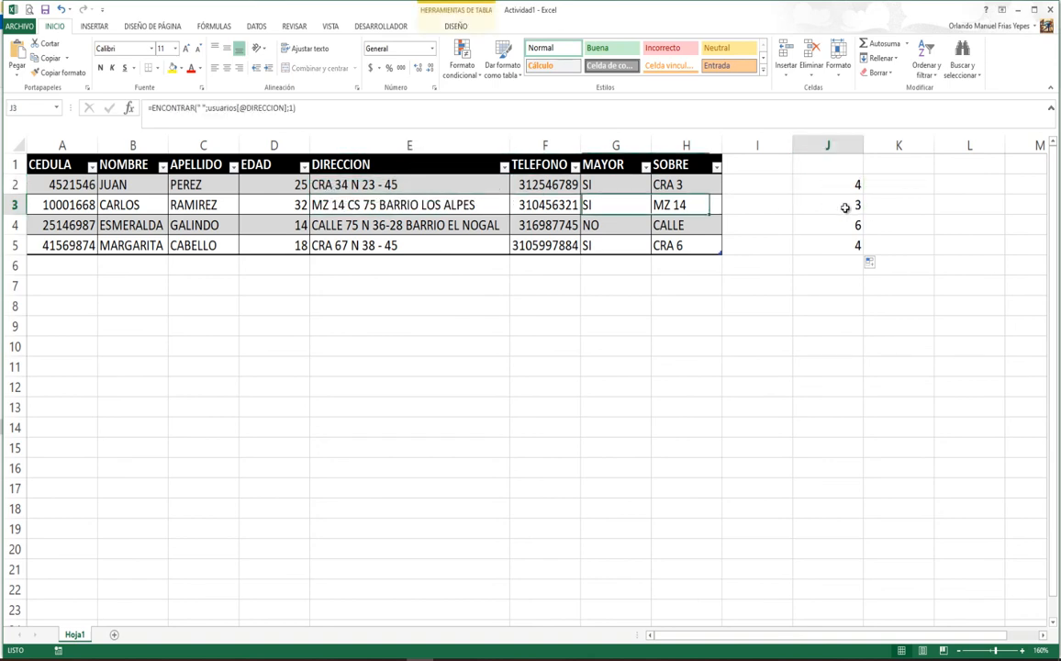
left_click(347, 206)
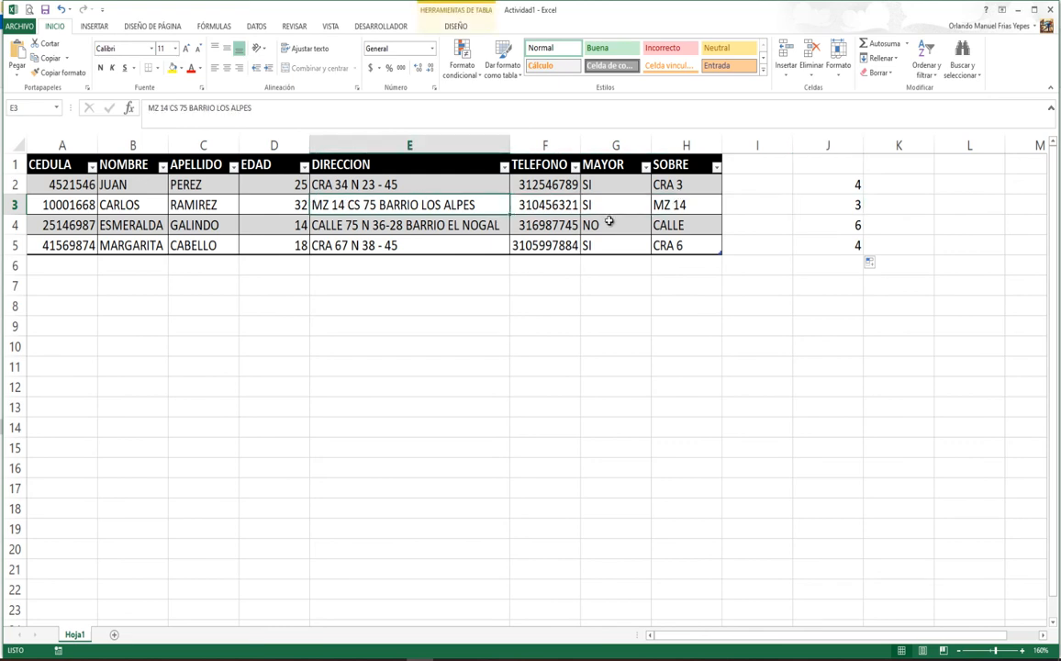
left_click(831, 226)
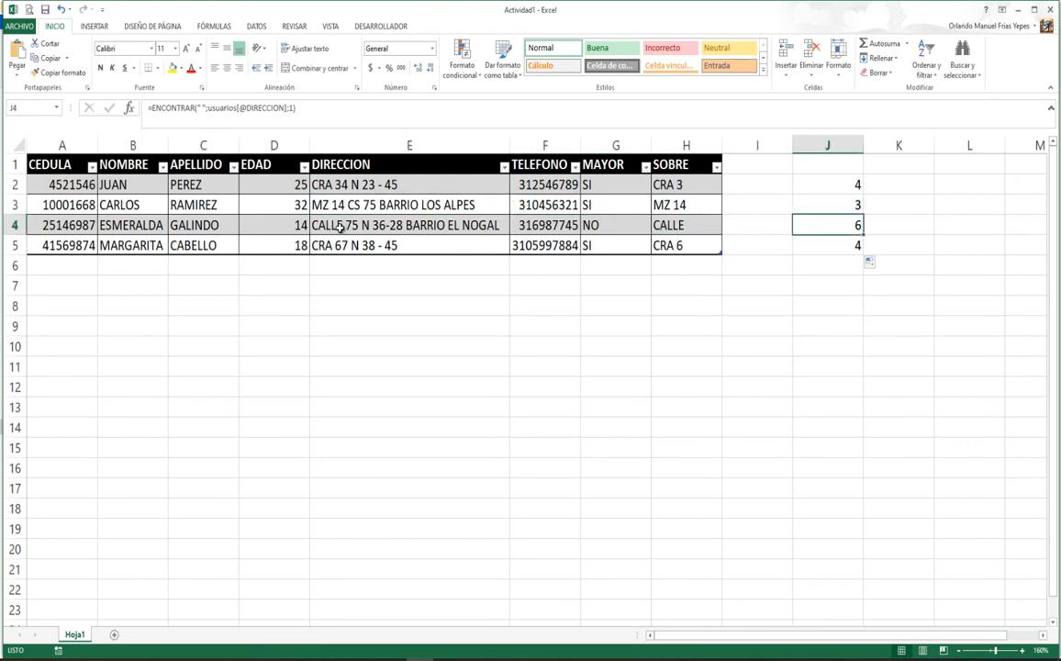
left_click(832, 244)
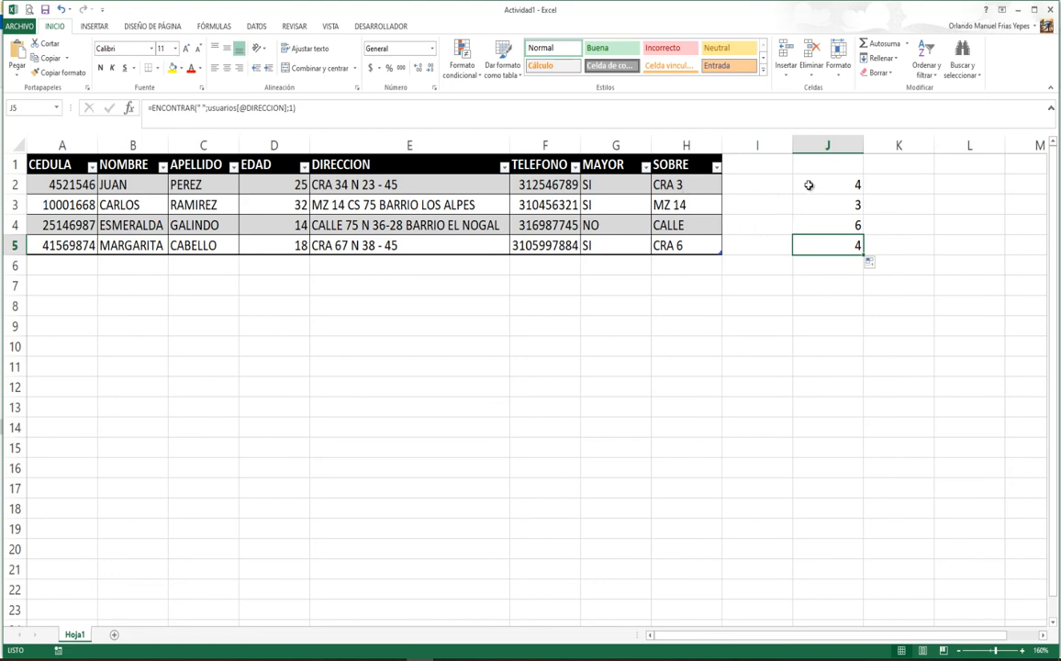
left_click(845, 185)
double_click(846, 184)
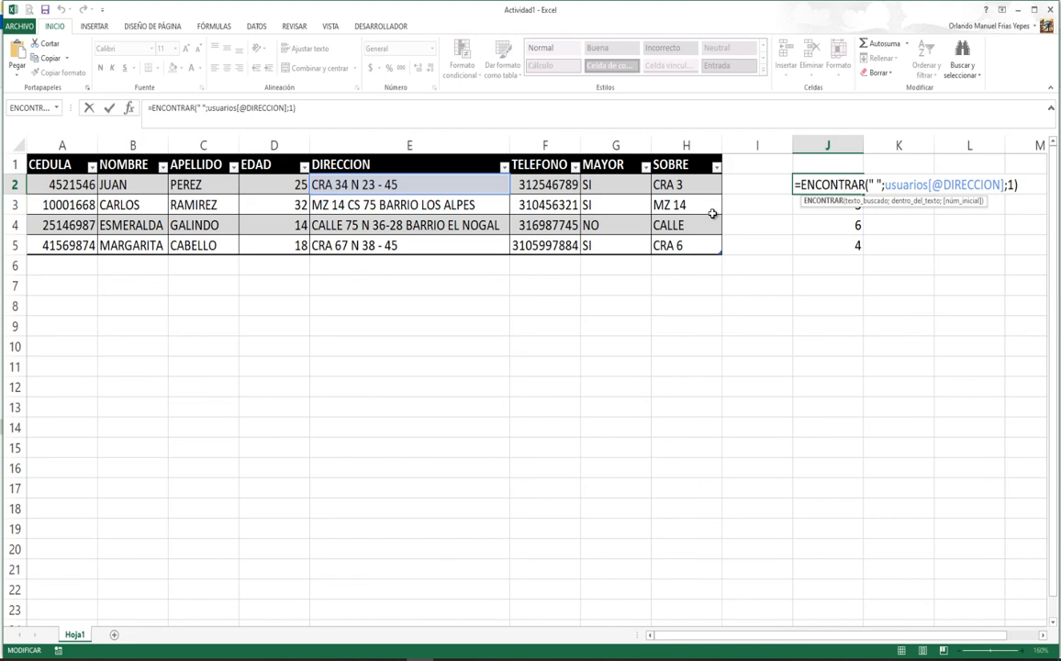
key("Return")
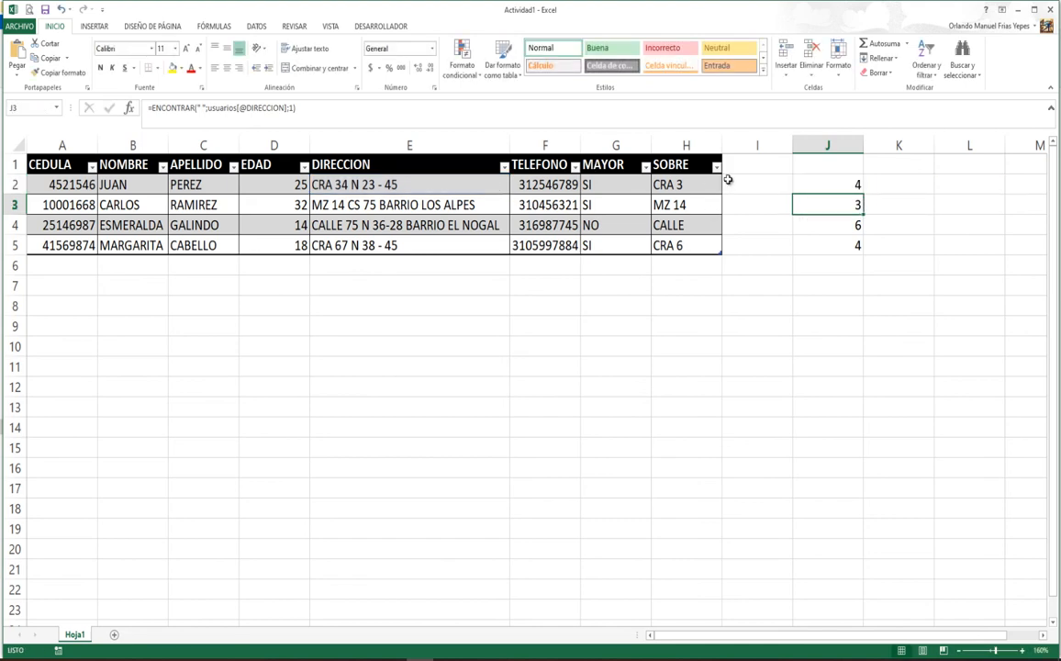
left_click(683, 185)
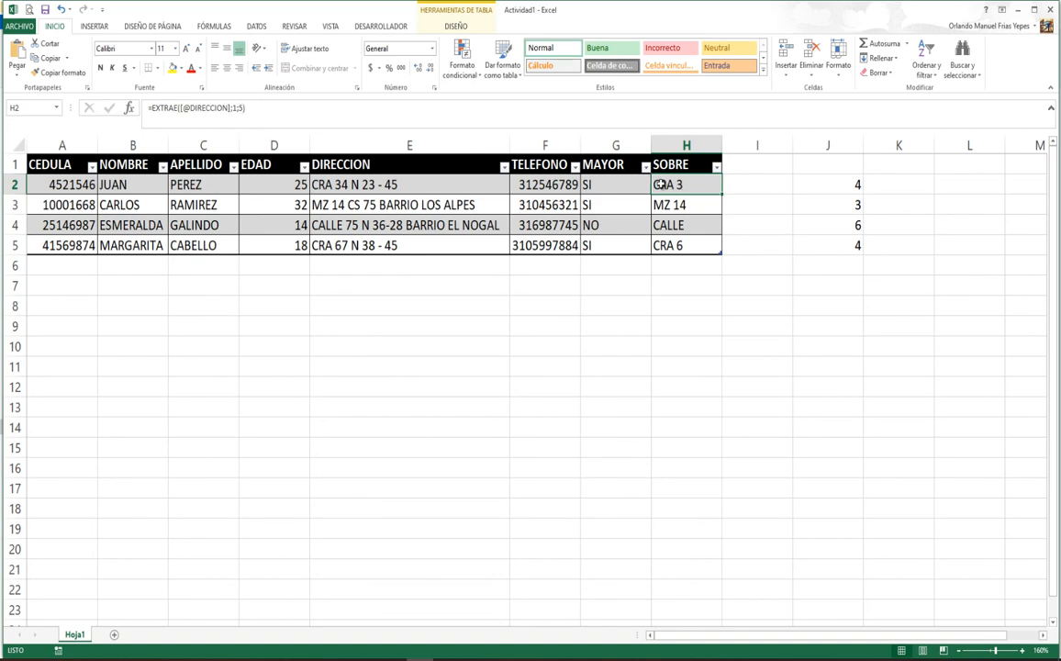
Step: Replace H2's fixed character count 5 with an ENCONTRAR call
double_click(684, 184)
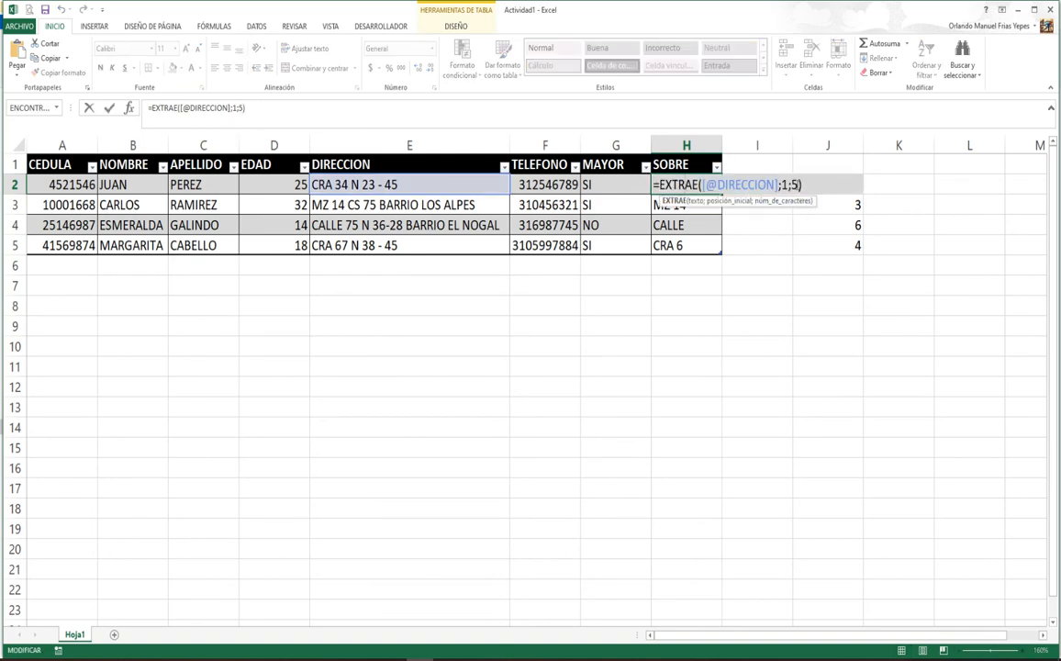
left_click(793, 184)
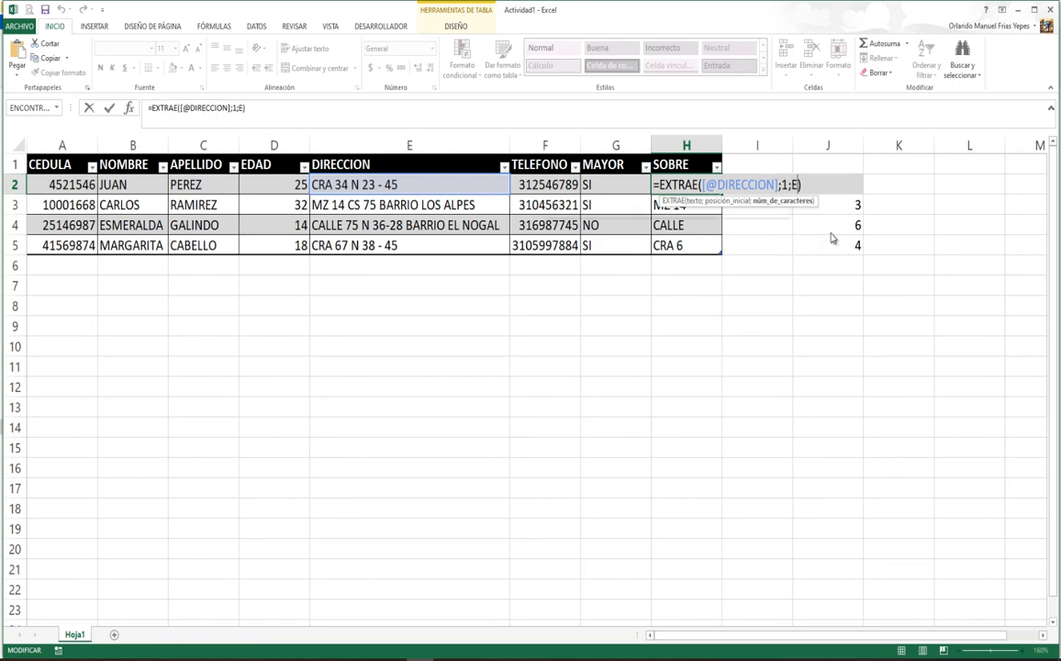
key("Delete")
type("EN")
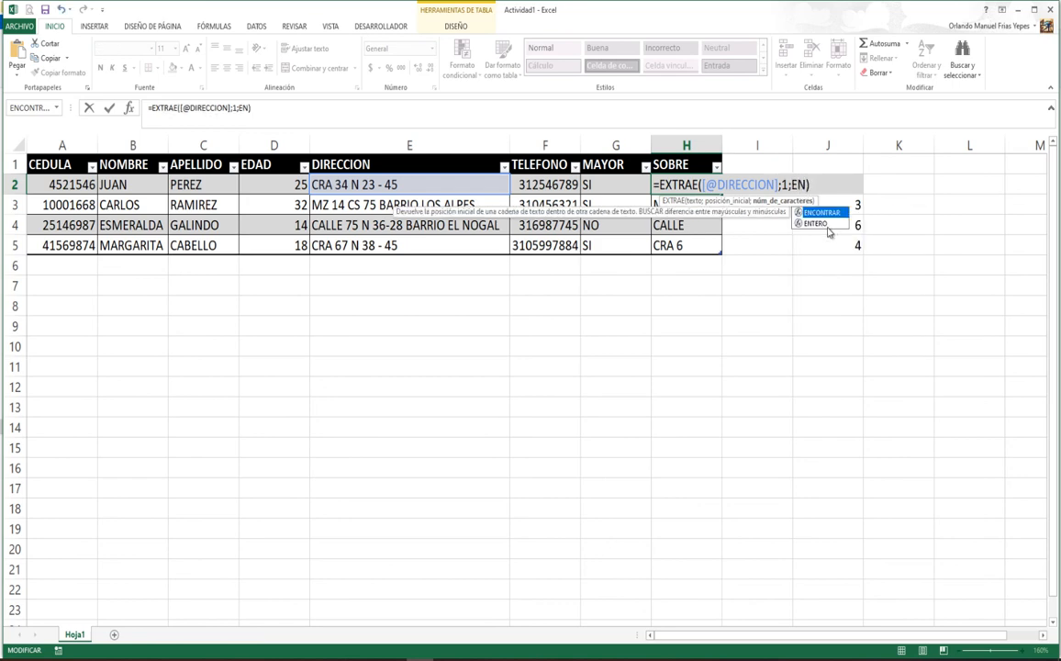
double_click(818, 211)
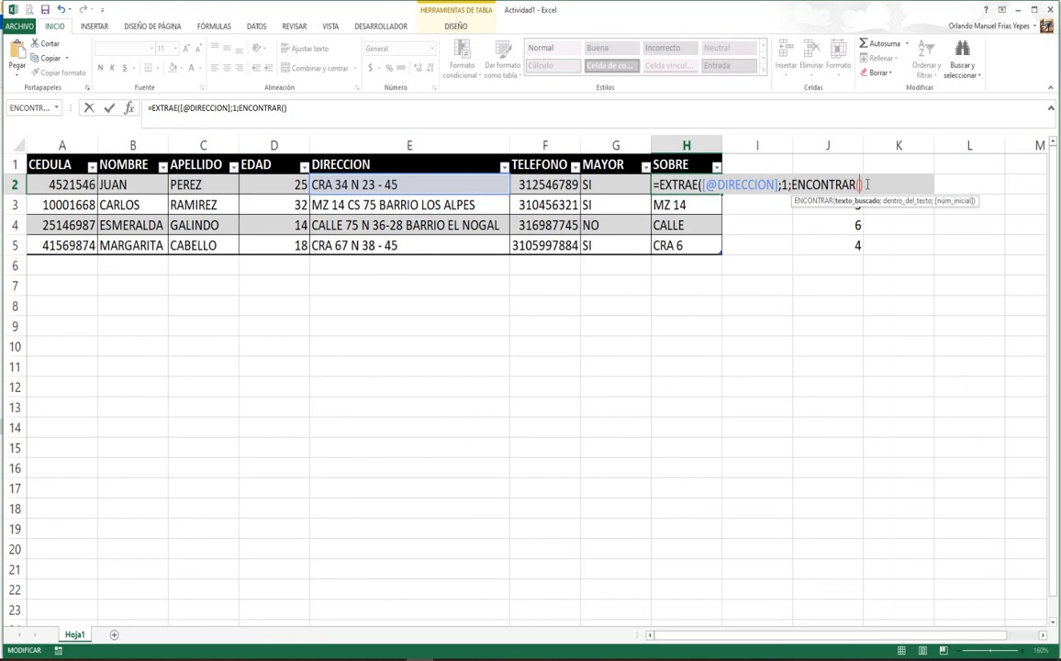
key("Right")
type(")")
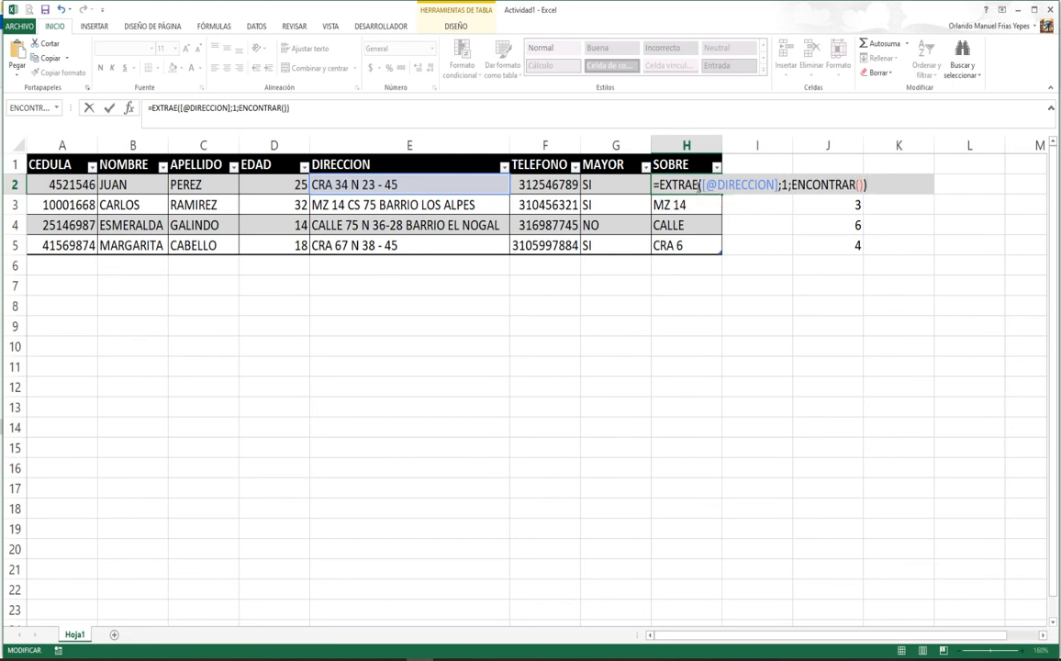
left_click(701, 185)
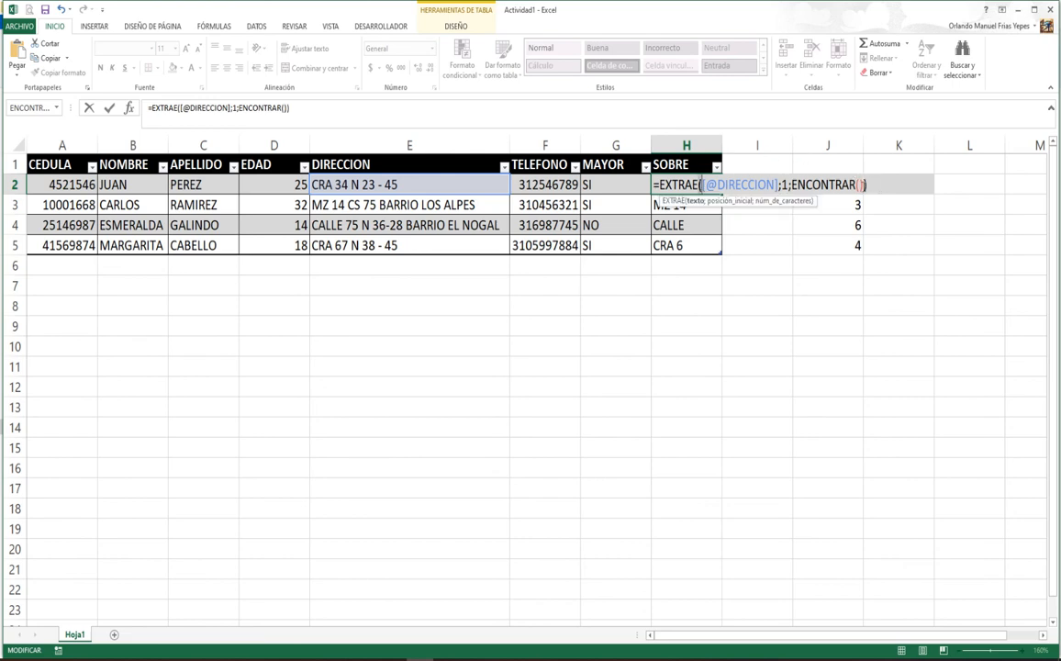
left_click(860, 184)
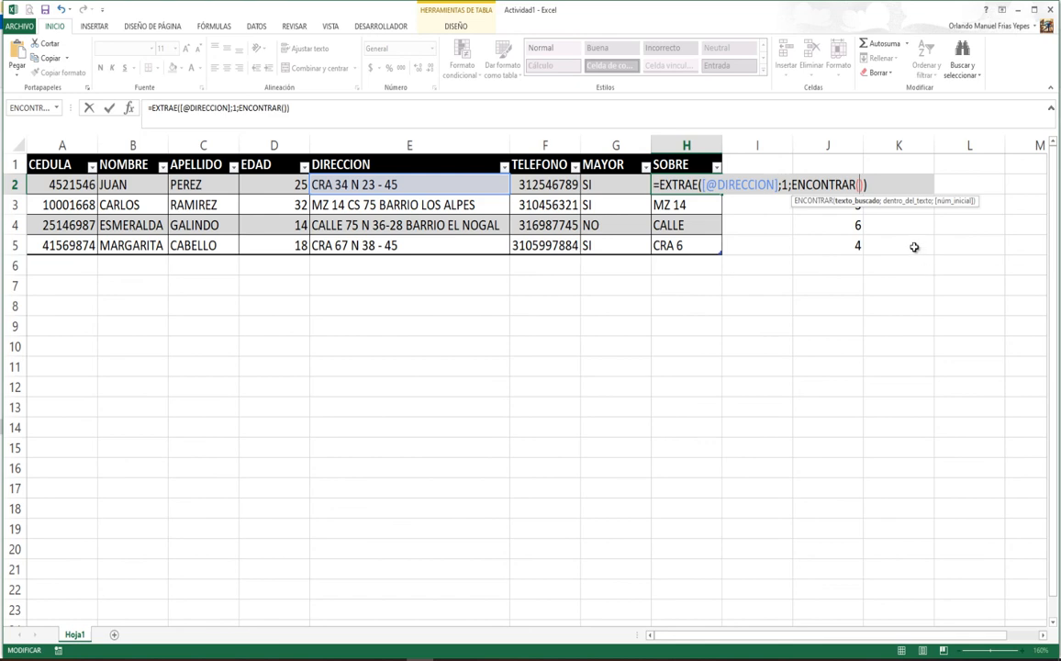
type("\" \";")
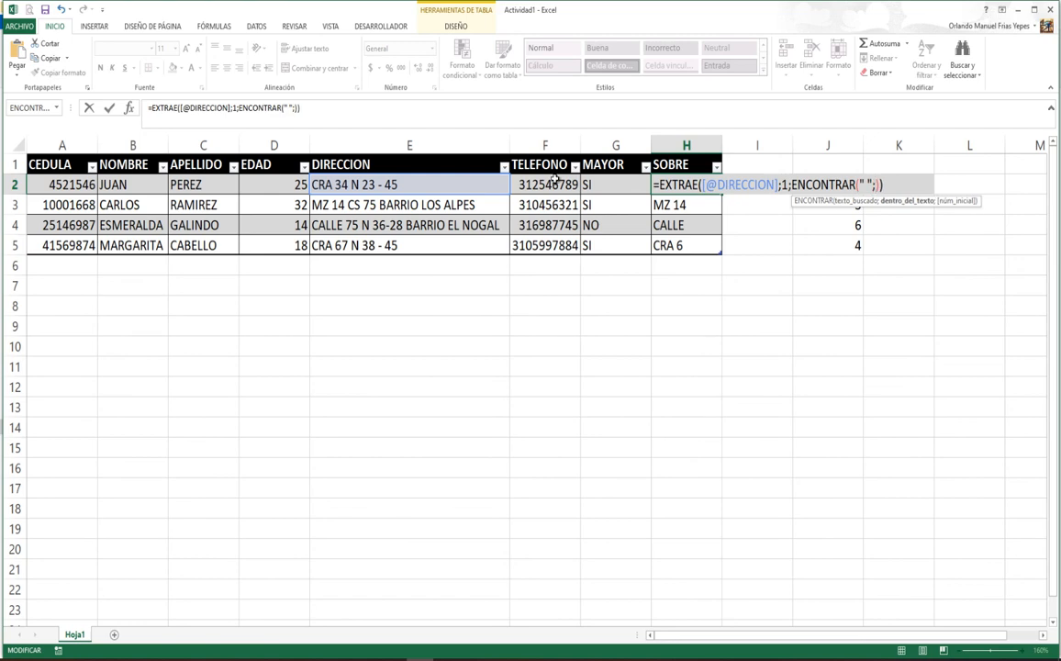
left_click(391, 184)
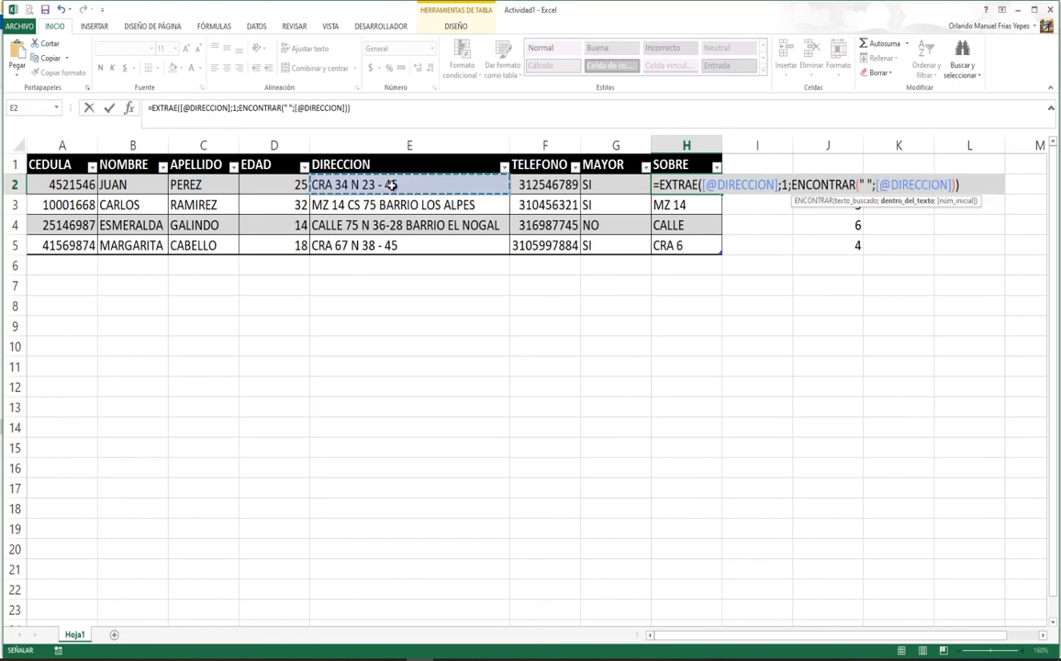
type(";1")
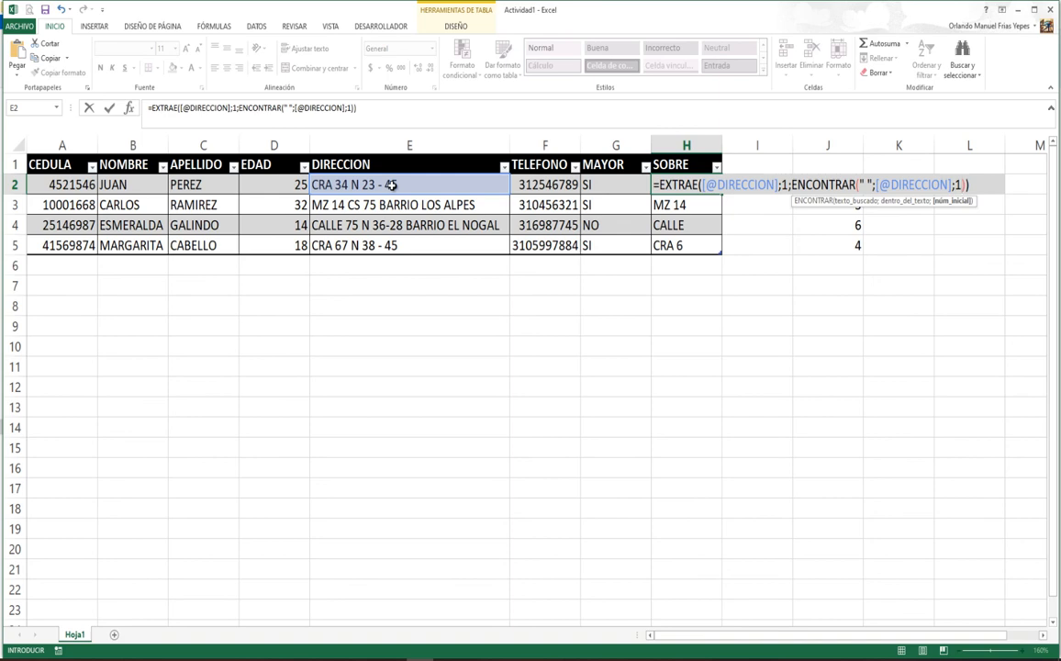
key("Return")
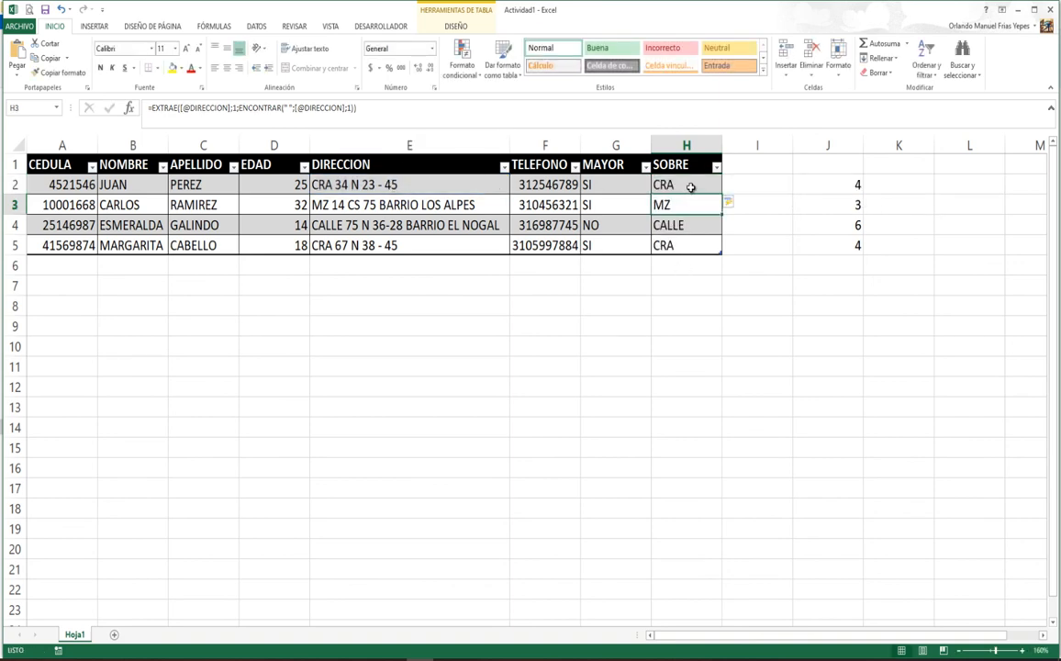
Step: Enter the new record's ID number, first name, surname and age 60 in row 6
left_click(65, 270)
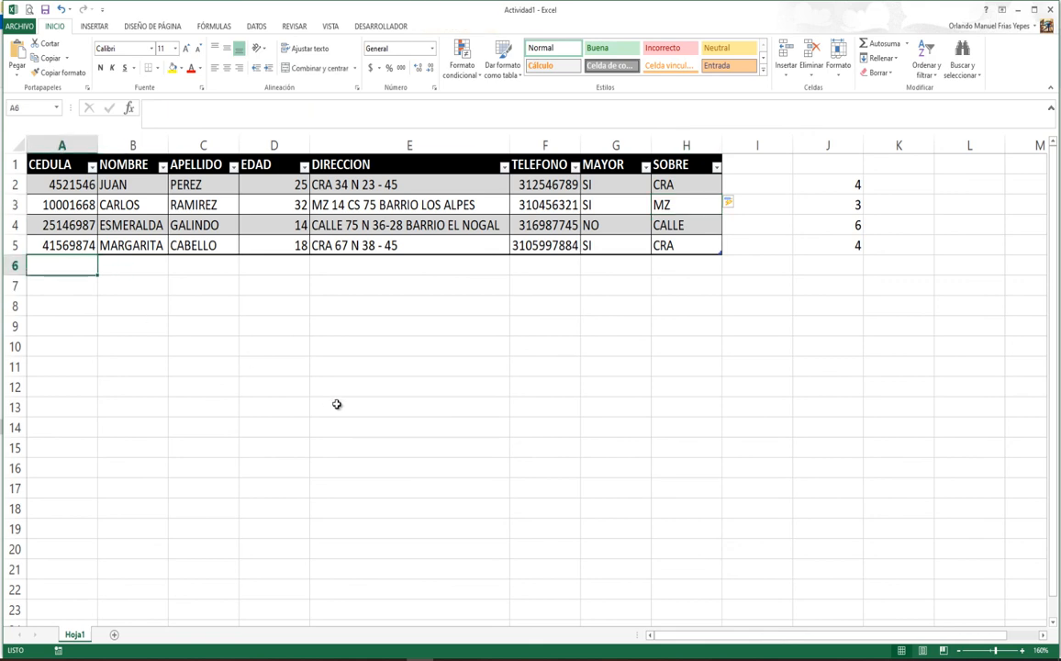
type("4444444")
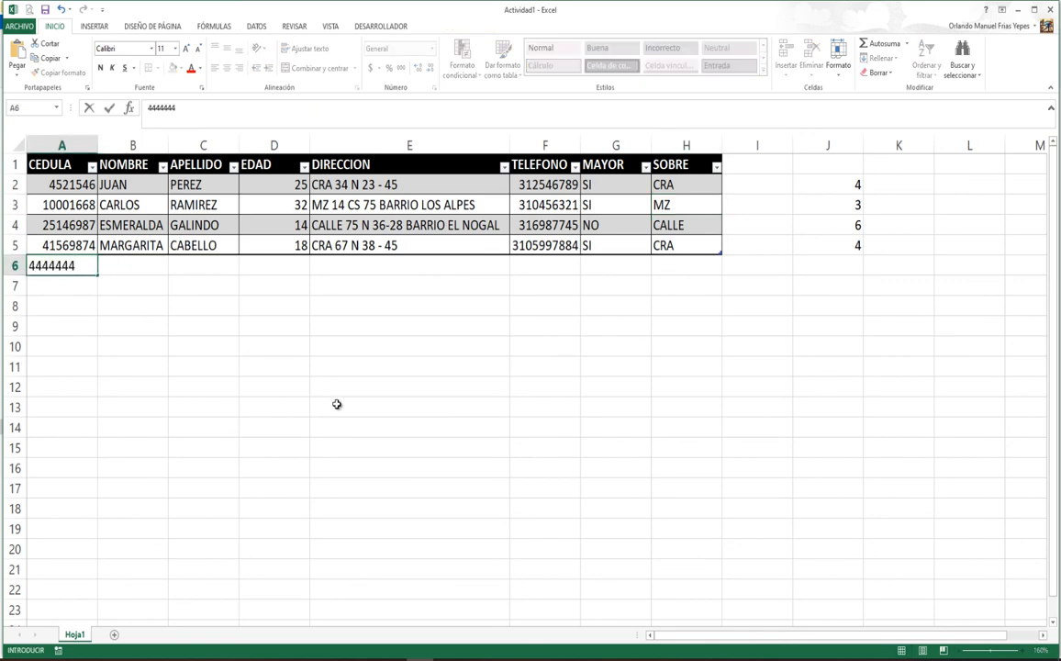
key("Return")
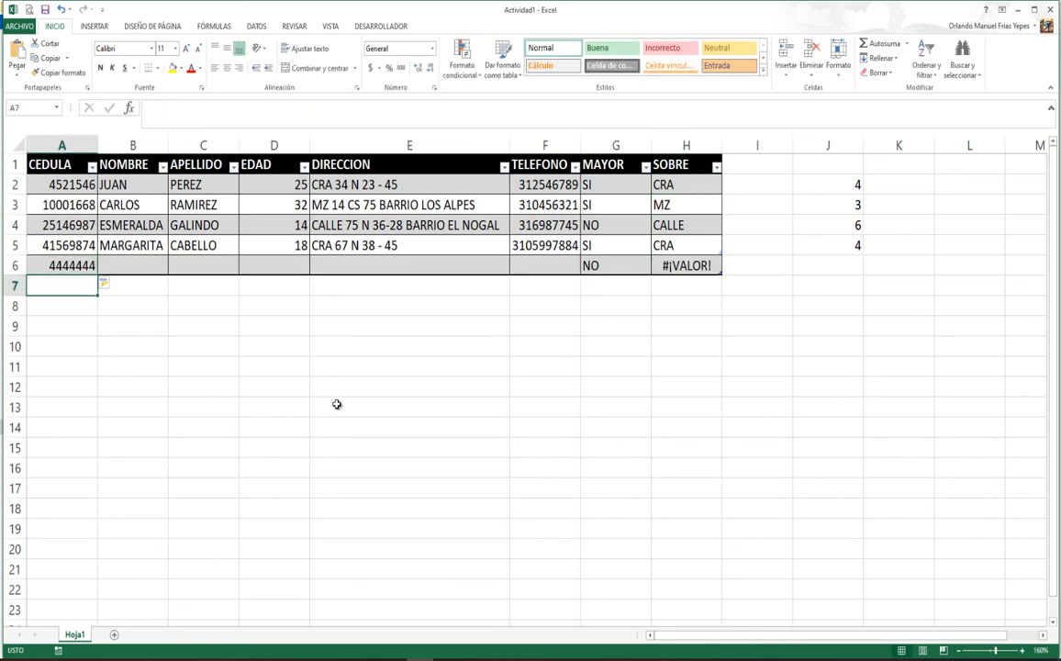
key("Up")
key("Right")
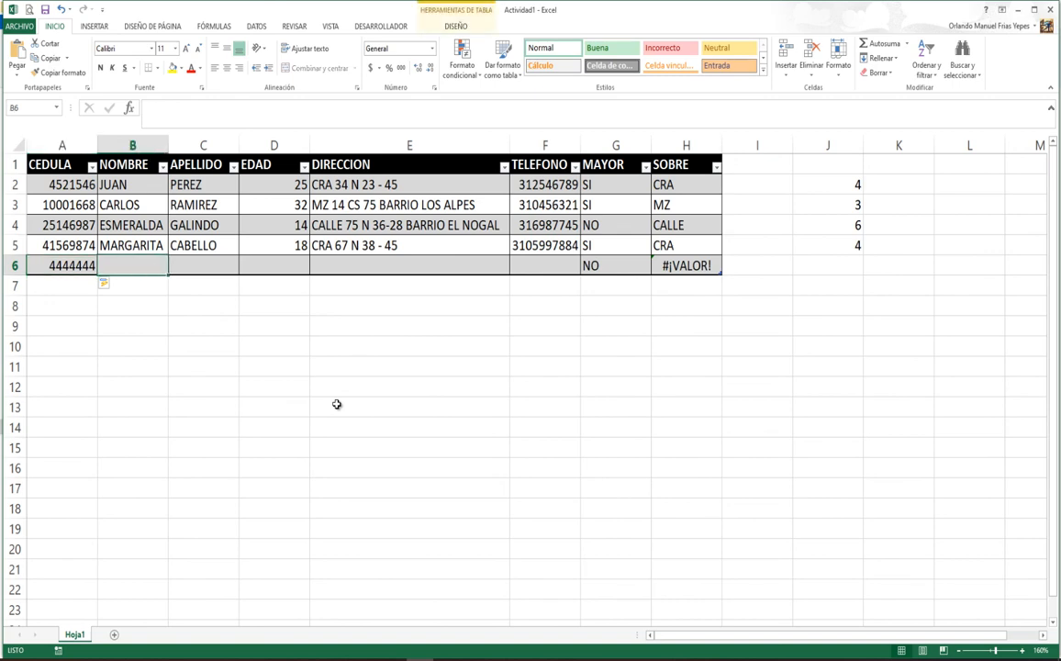
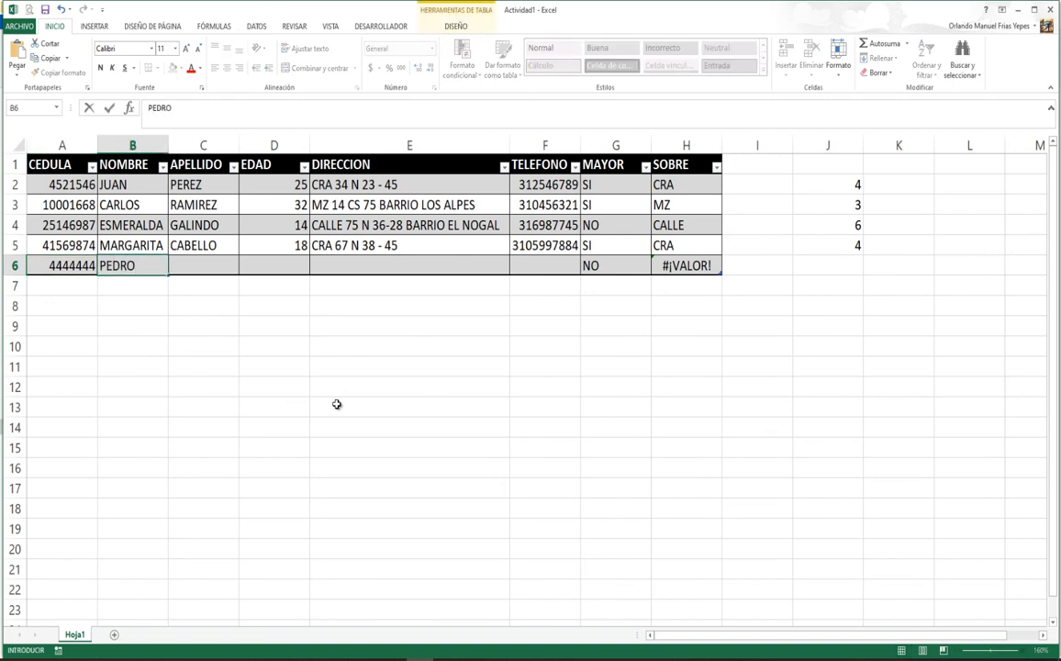
key("Tab")
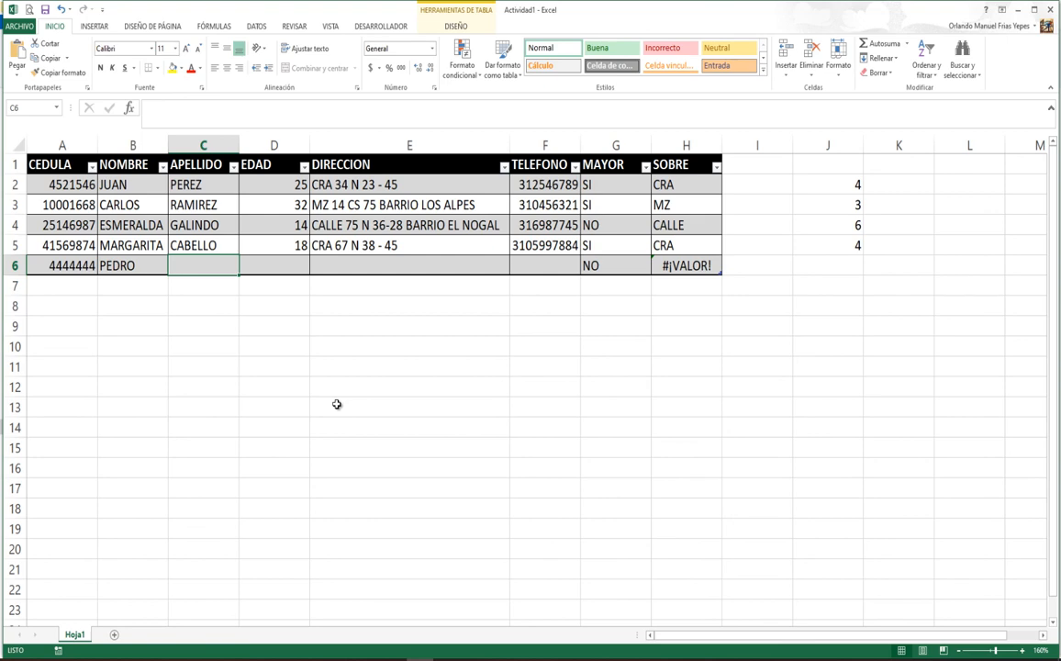
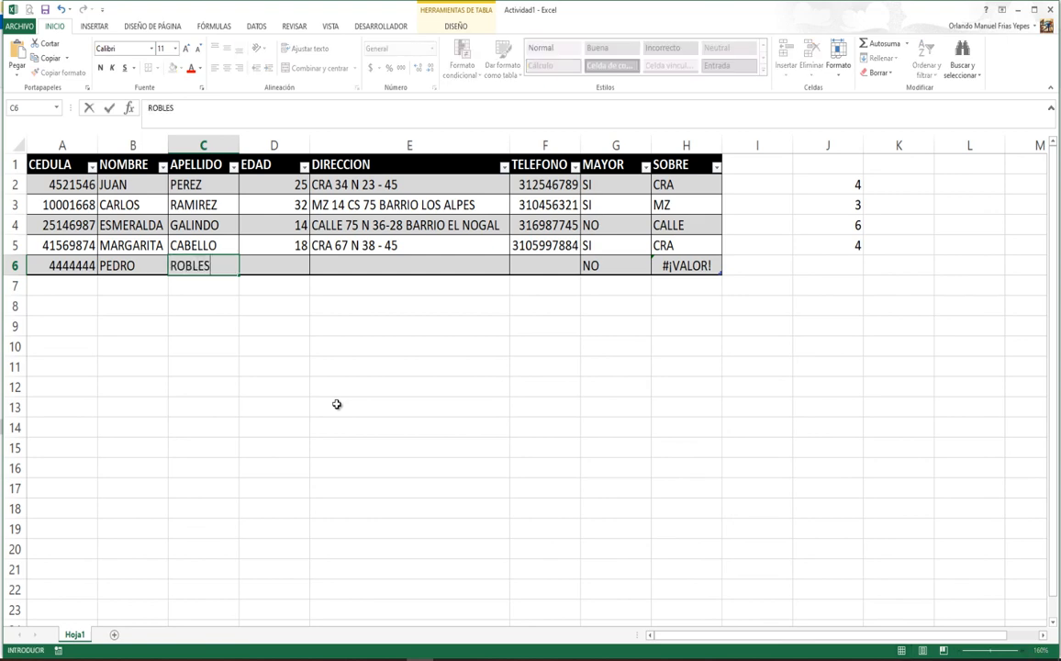
key("Tab")
type("60")
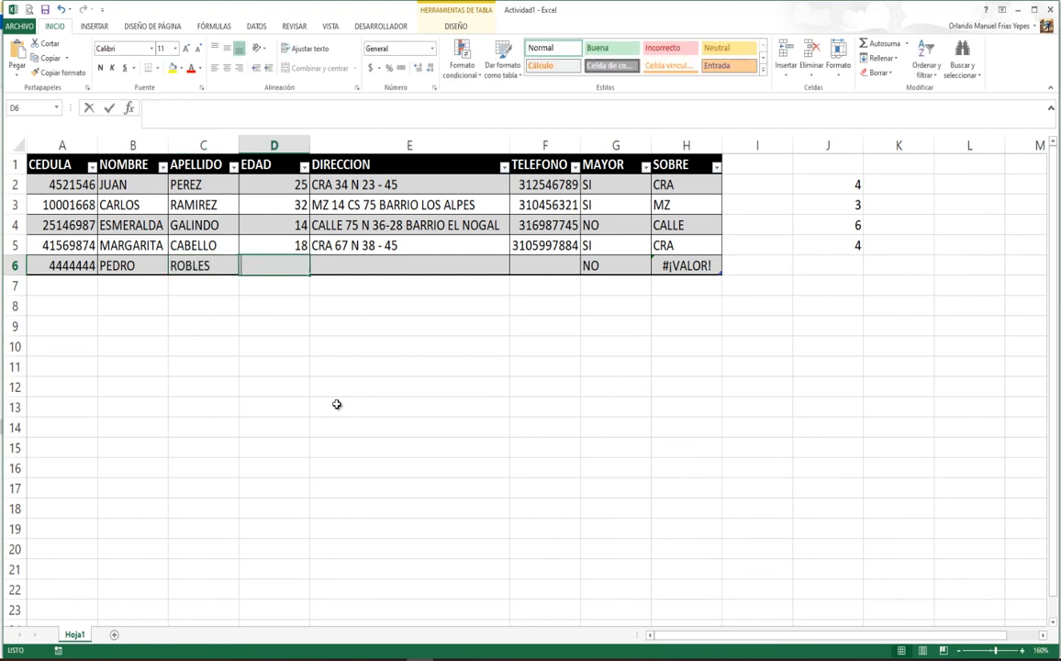
key("Tab")
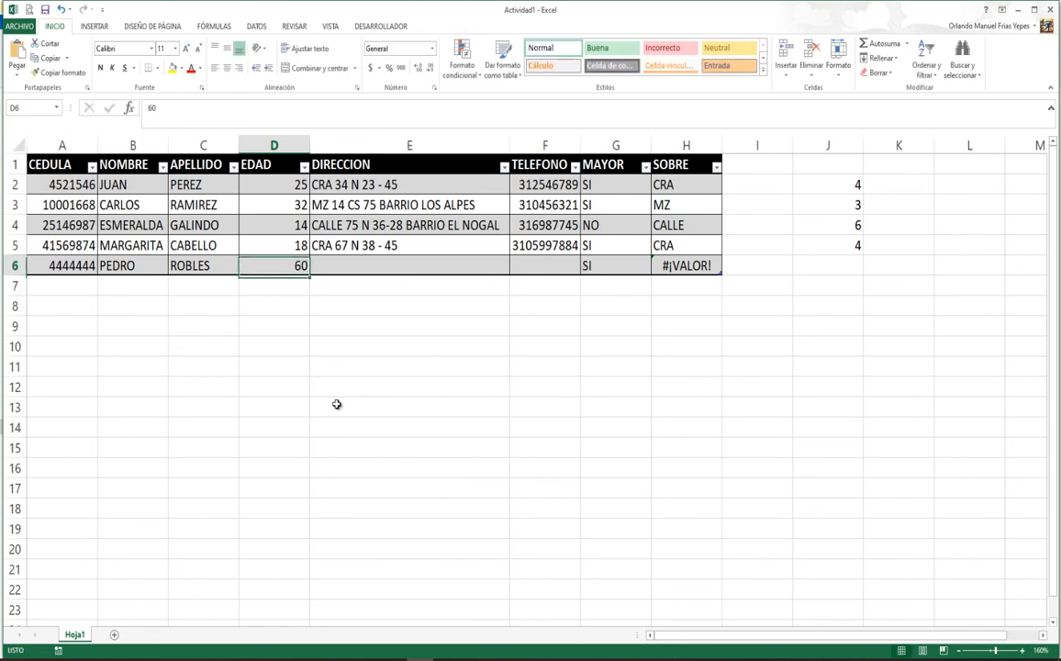
Step: Fill in row 6's address and phone number so its SOBRE cell shows CARRERA instead of #¡VALOR!
left_click(679, 267)
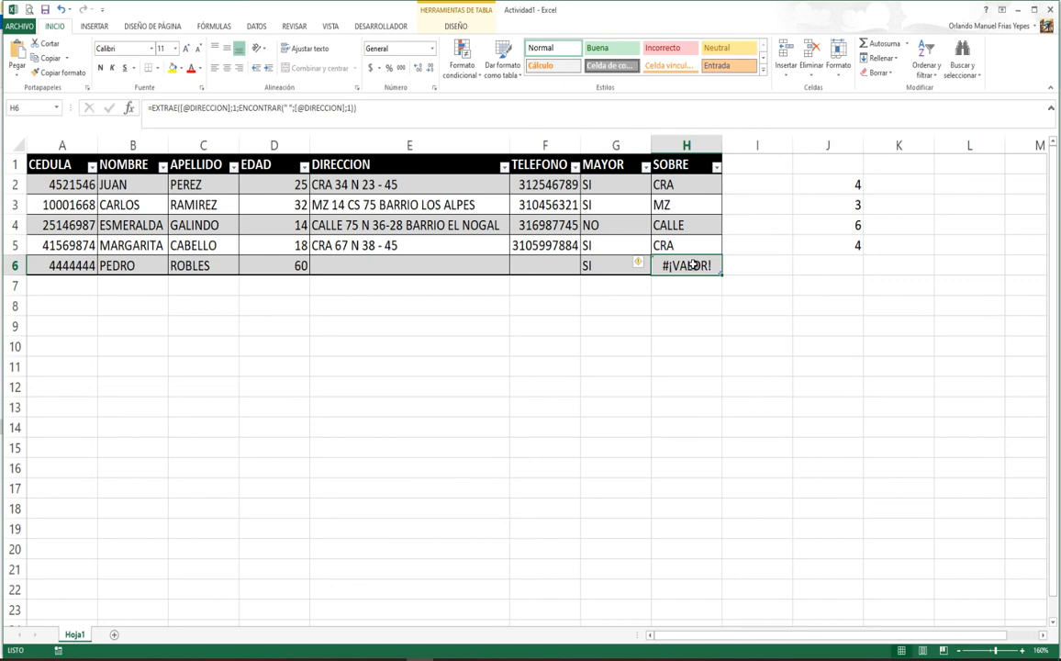
left_click(343, 265)
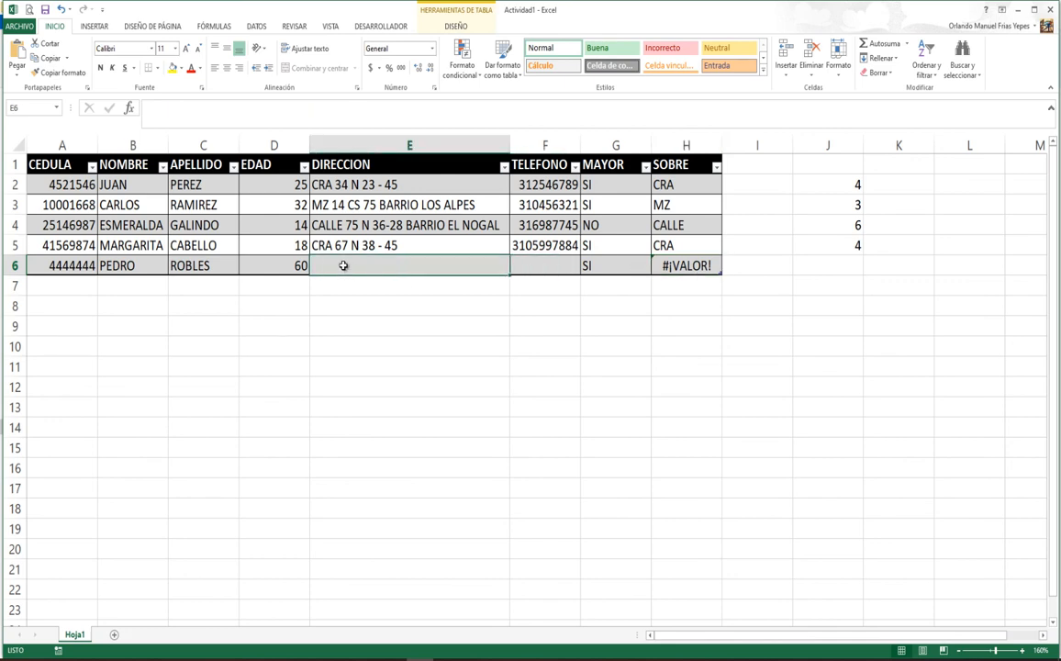
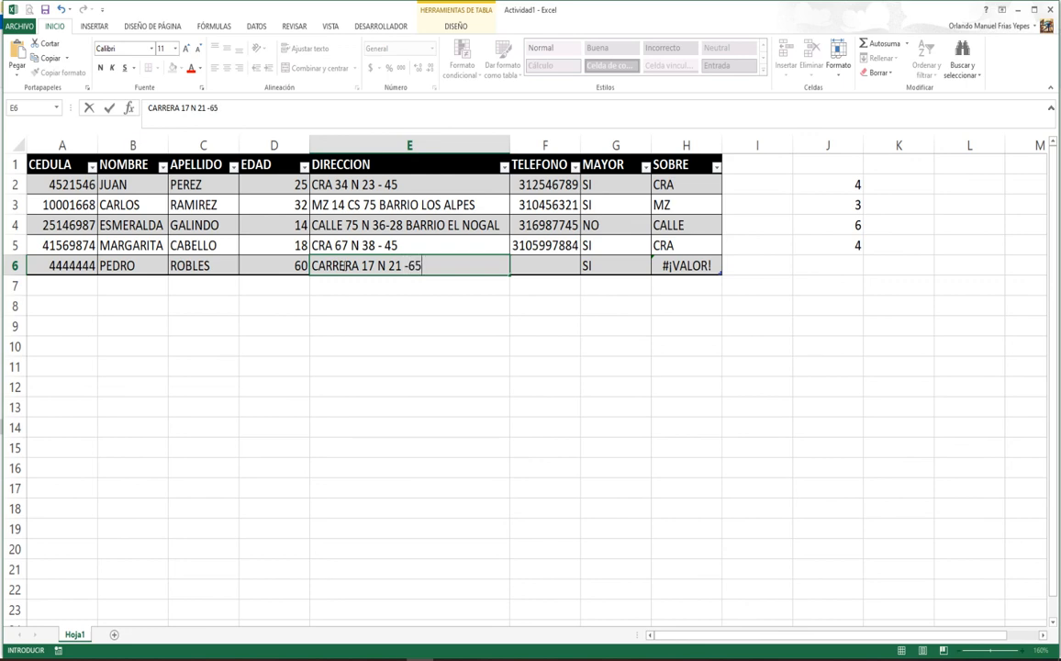
key("Return")
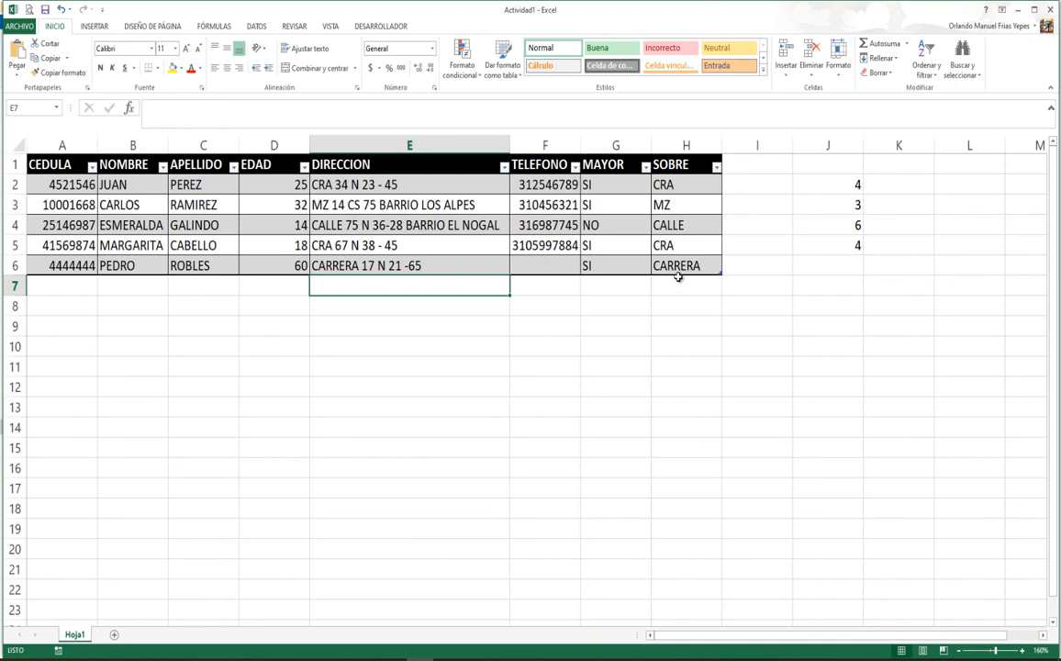
left_click(540, 264)
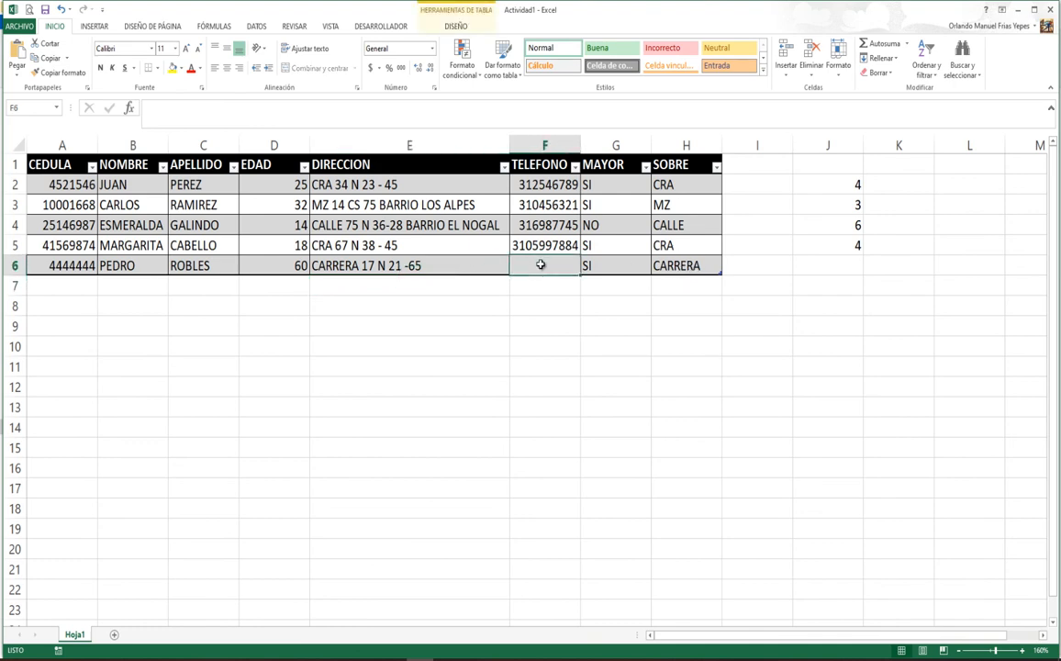
type("342569")
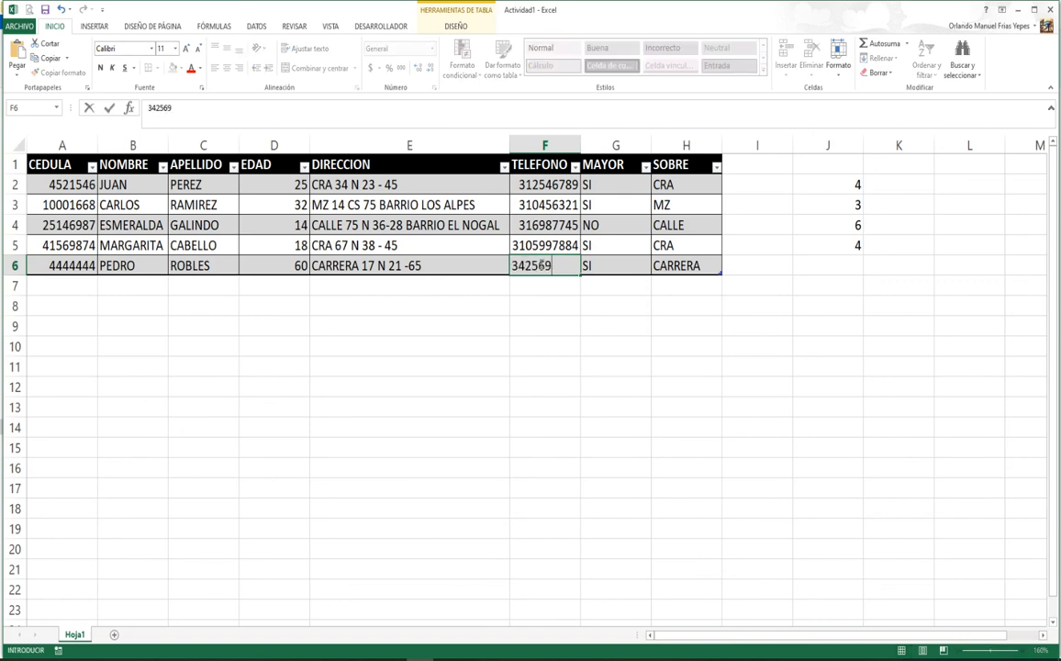
type("87")
key("Return")
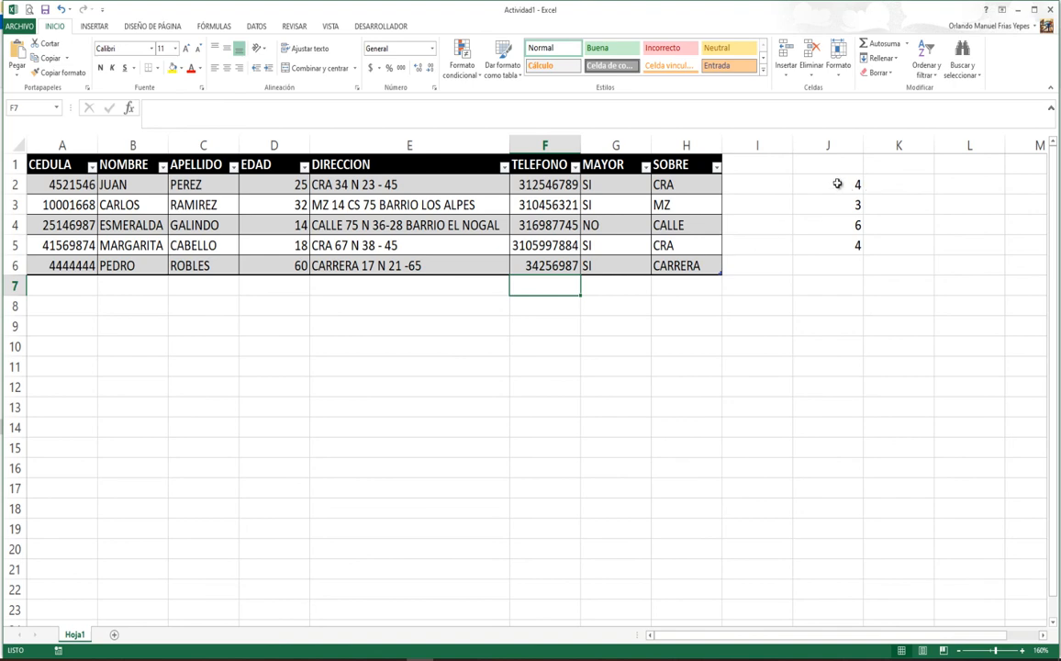
left_click_drag(836, 183, 847, 246)
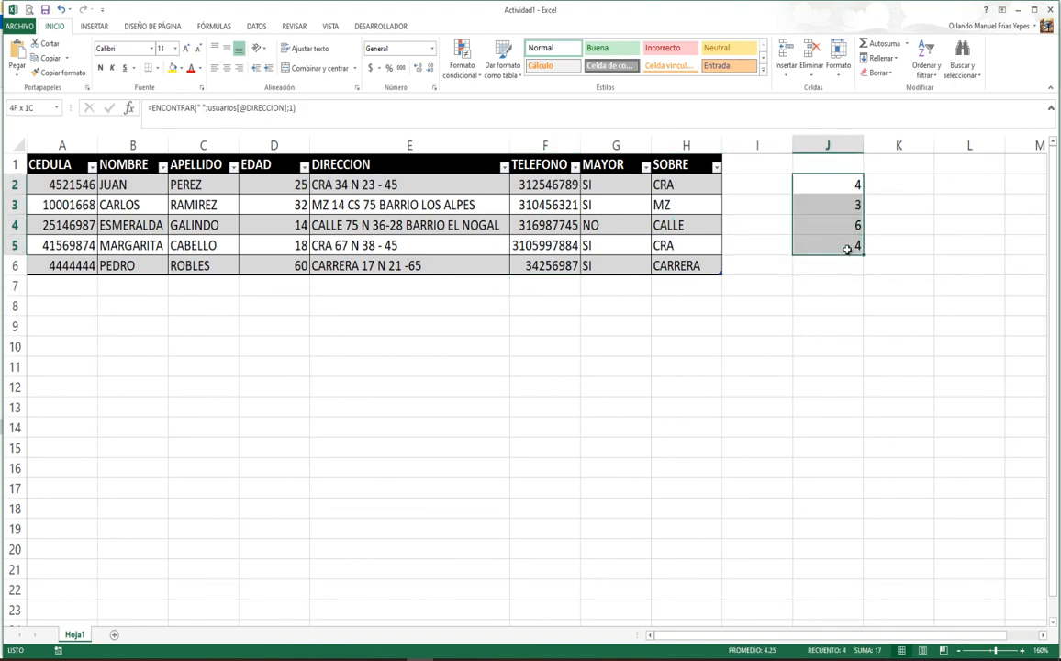
Step: Clear the helper numbers from J2:J7
left_click(845, 184)
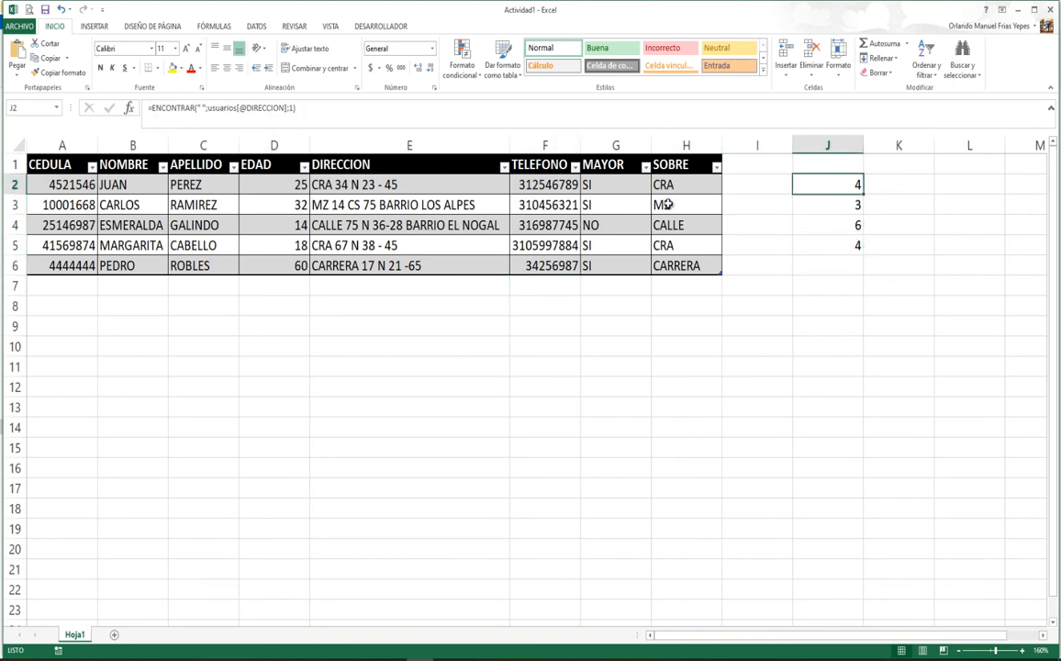
left_click(825, 287, "shift")
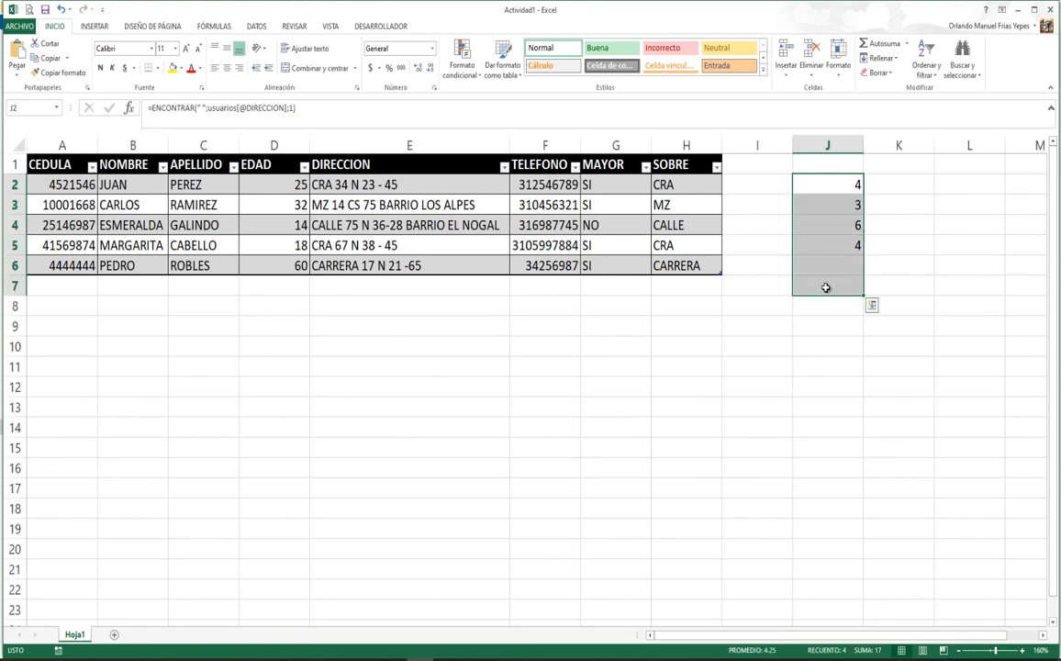
key("Delete")
left_click(380, 341)
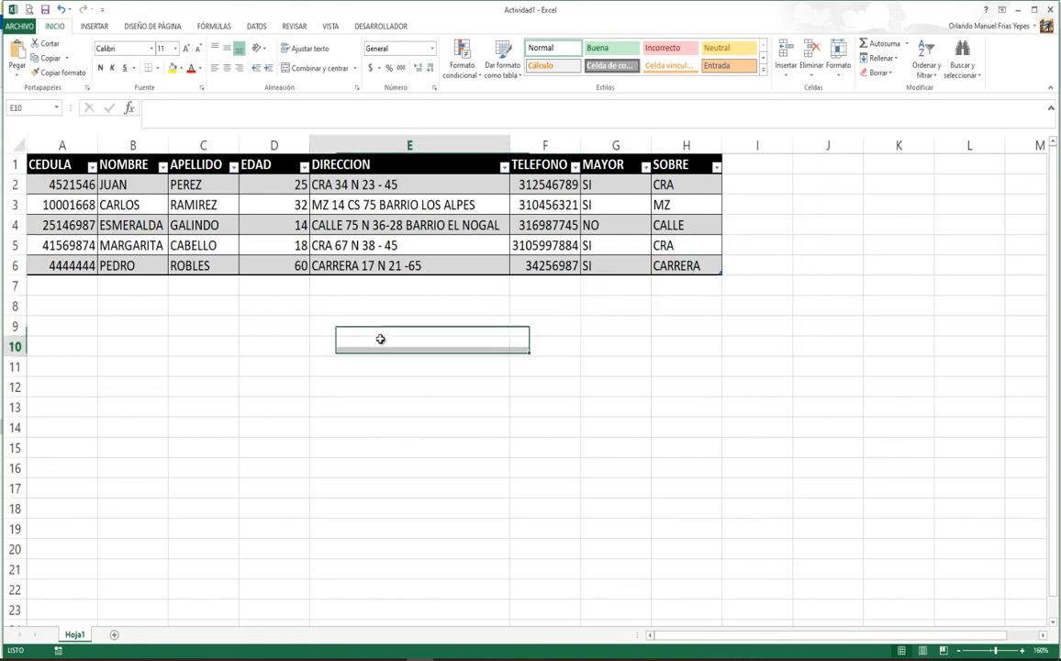
Step: Review the MAYOR formula in G2 and the EXTRAE–ENCONTRAR formula in H2, leaving them unchanged
left_click(611, 185)
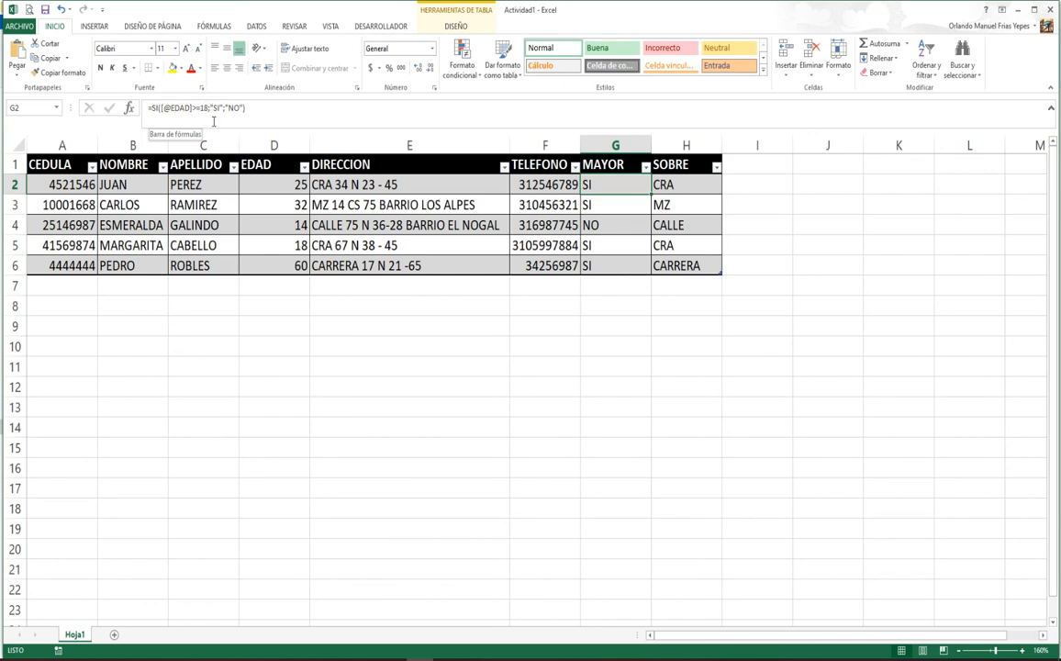
left_click(688, 184)
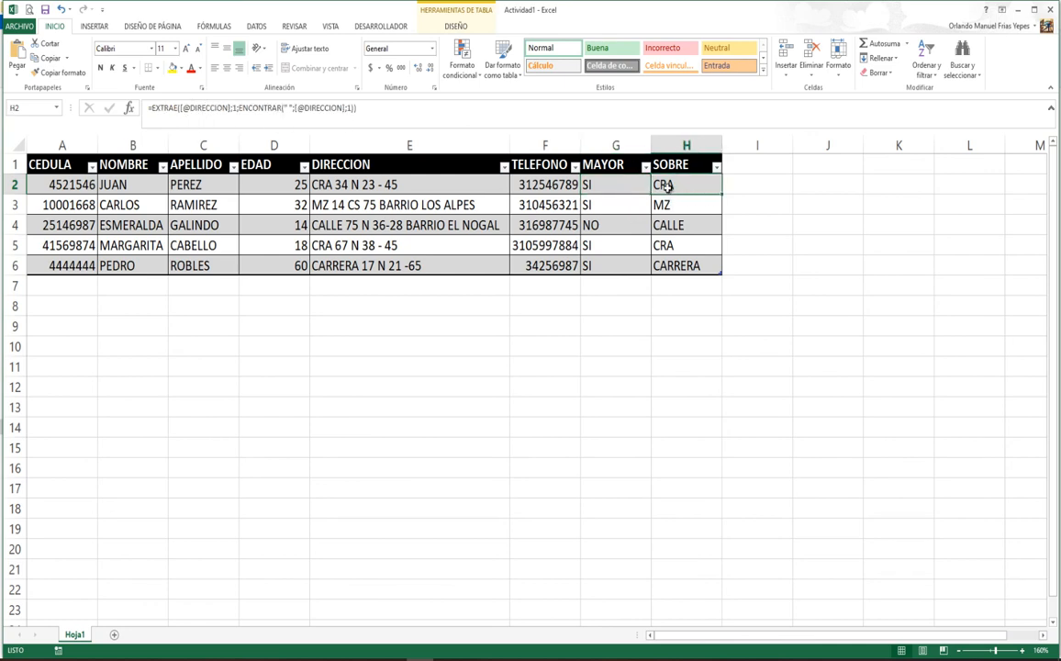
double_click(667, 183)
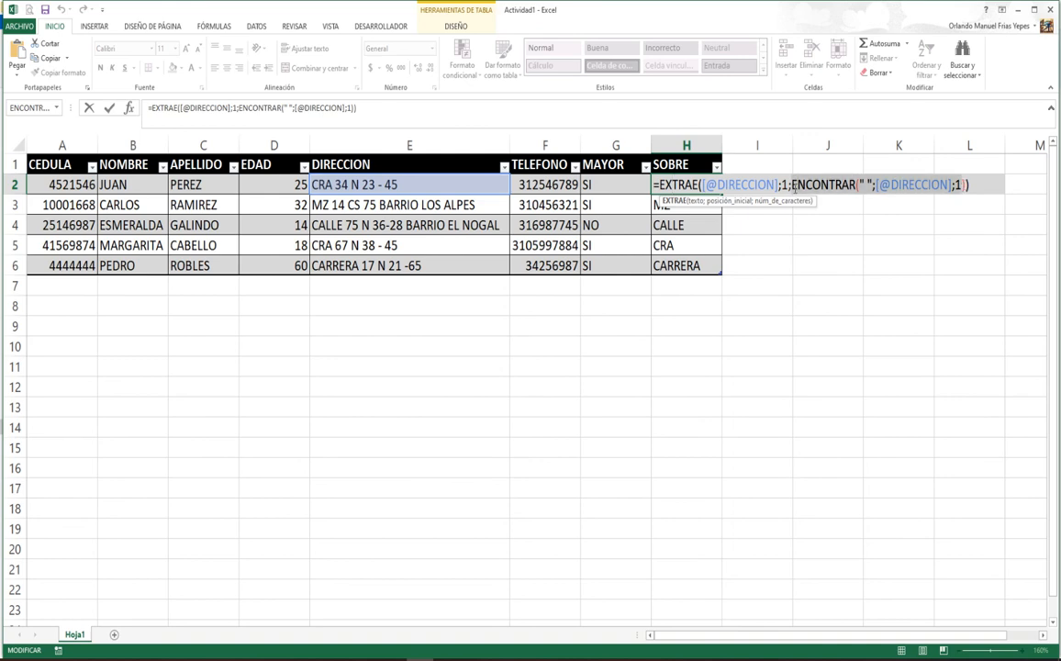
left_click_drag(795, 185, 794, 187)
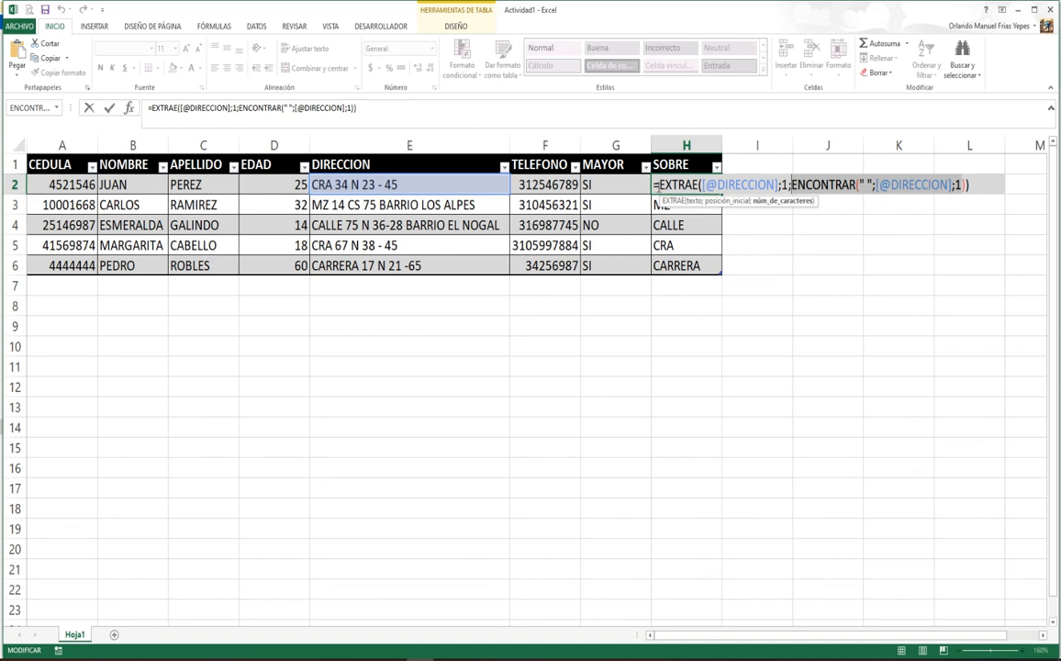
left_click(703, 186)
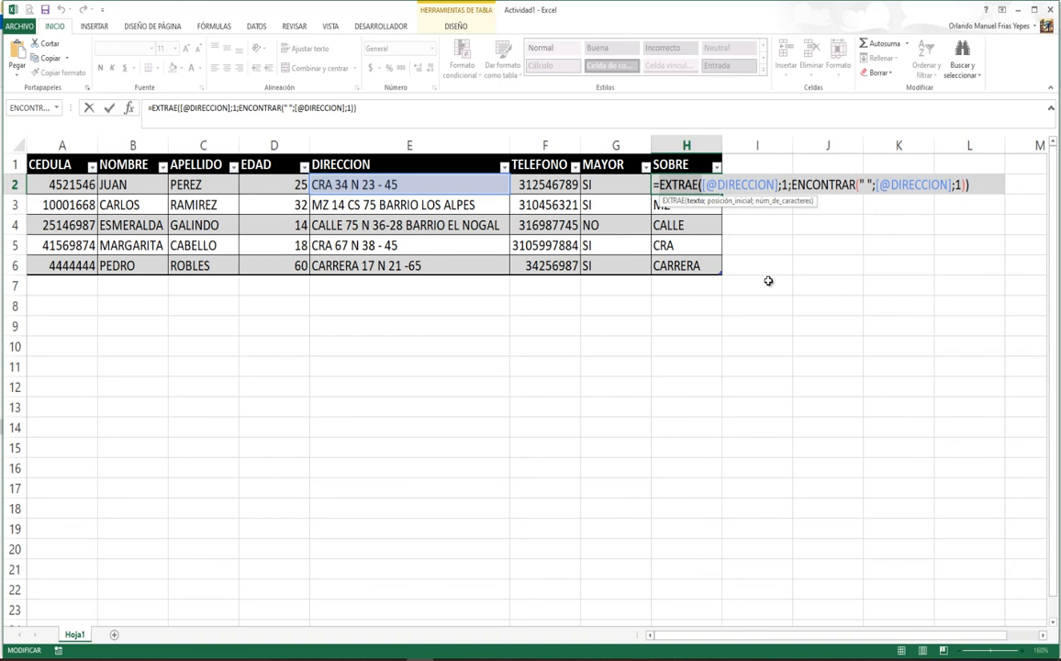
left_click(980, 184)
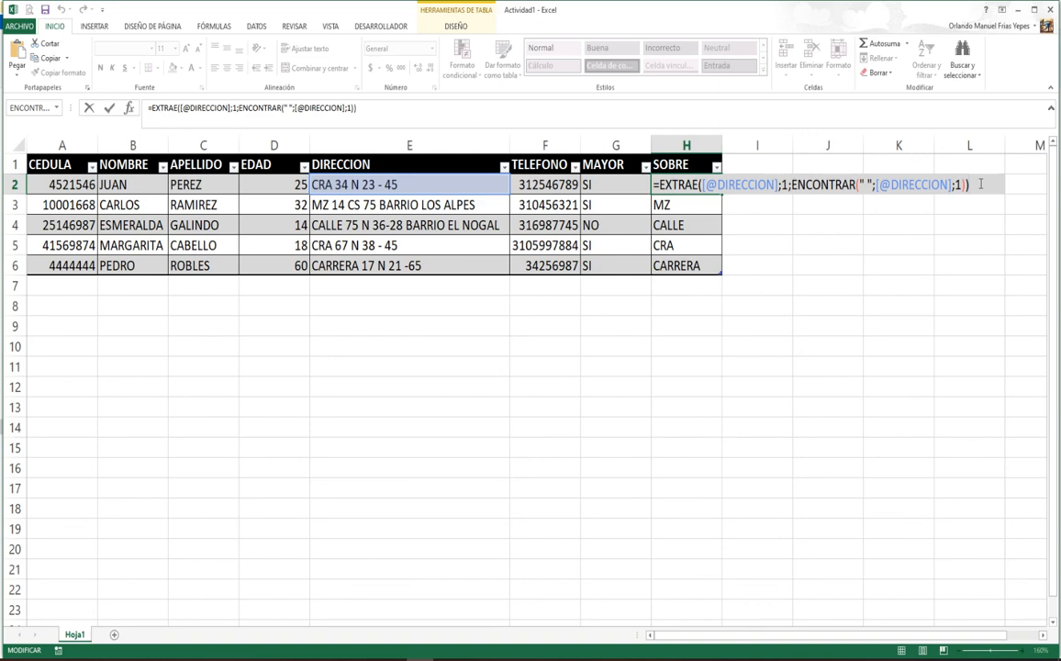
key("Return")
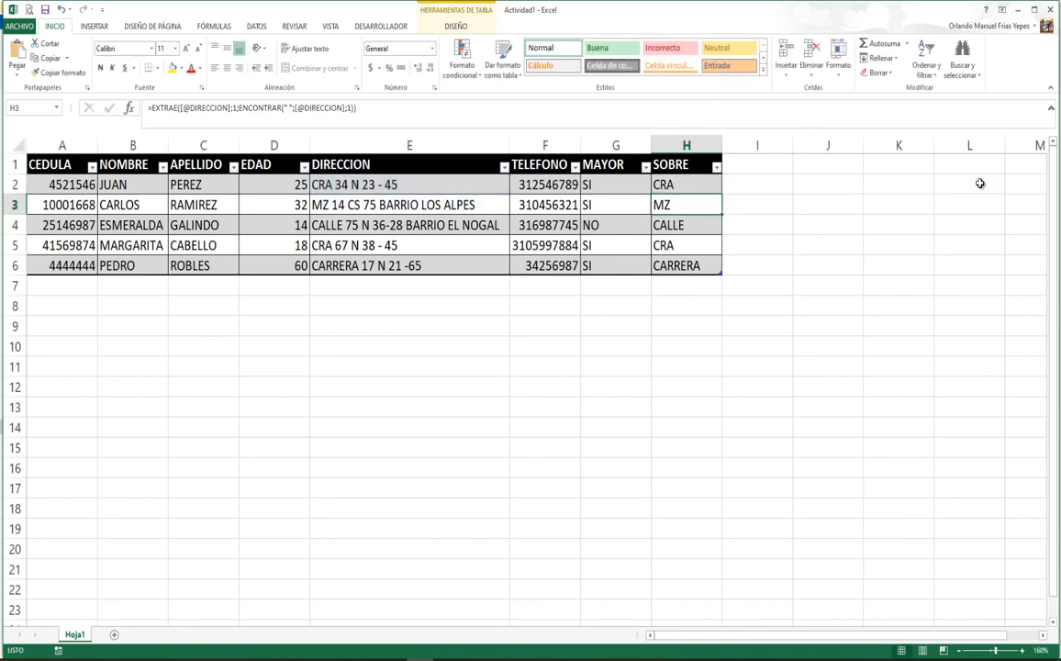